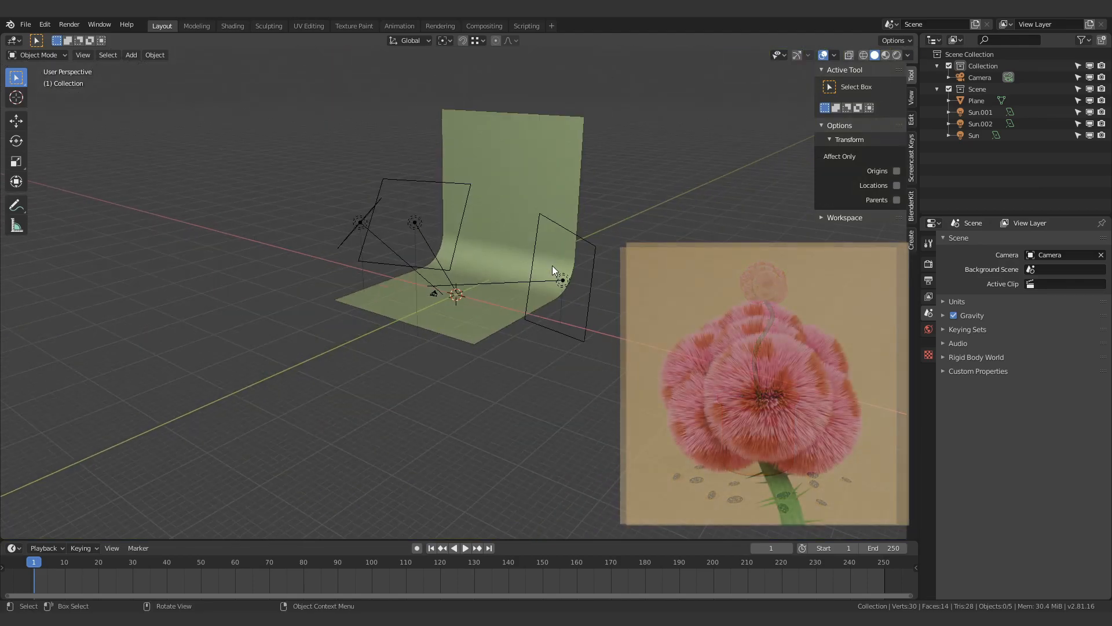
Select the curved backdrop plane and preview the scene through the camera in rendered shading.
{"action": "middle_click_drag", "start_coordinate": [555, 268], "coordinate": [527, 265]}
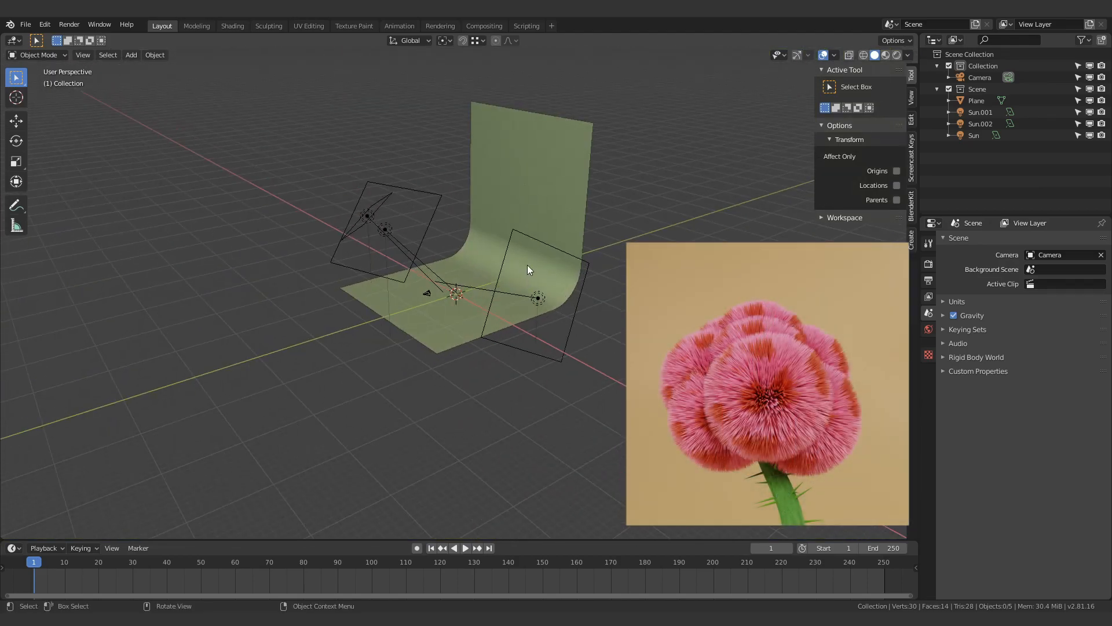
{"action": "left_click", "coordinate": [471, 282]}
{"action": "middle_click_drag", "start_coordinate": [398, 235], "coordinate": [546, 180]}
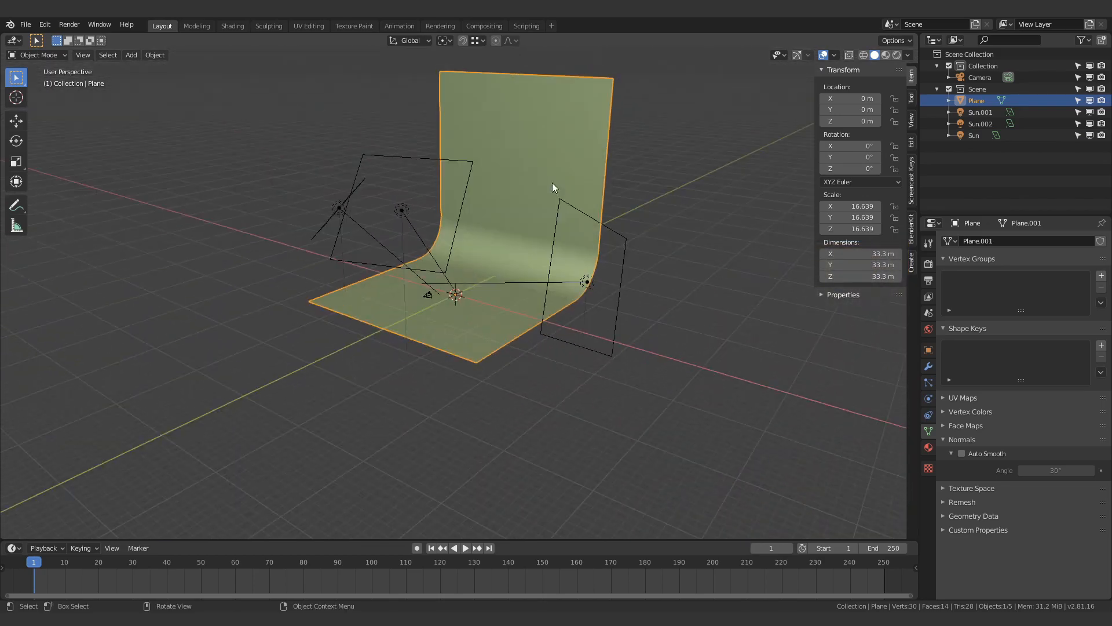
{"action": "scroll", "coordinate": [551, 238], "scroll_direction": "up", "scroll_amount": 4}
{"action": "key", "text": "KP_0"}
{"action": "key", "text": "z"}
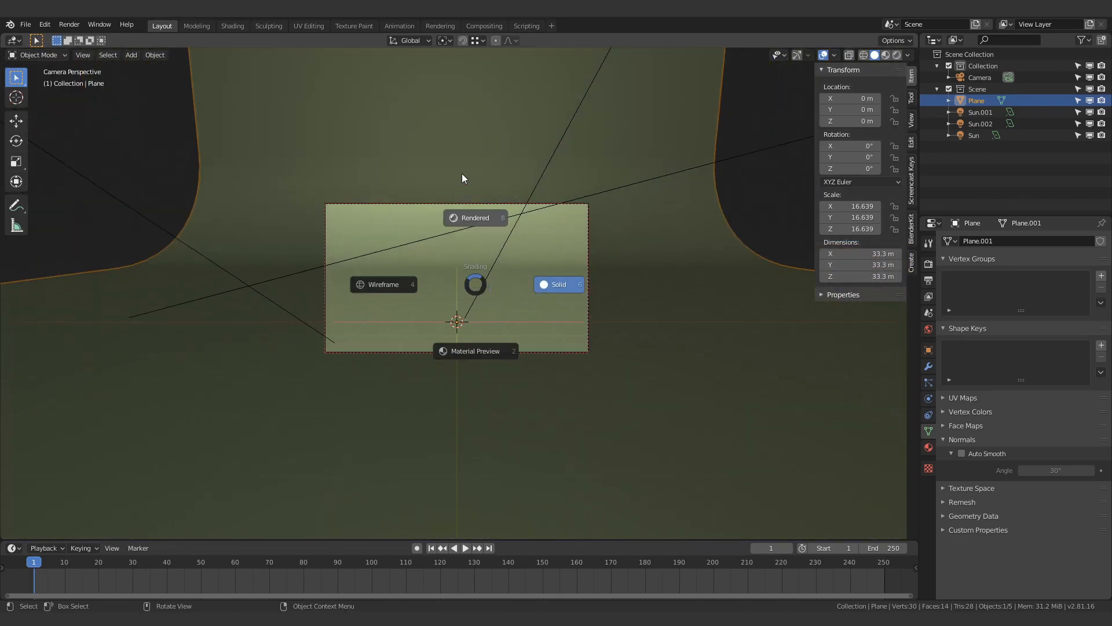
{"action": "left_click", "coordinate": [462, 177]}
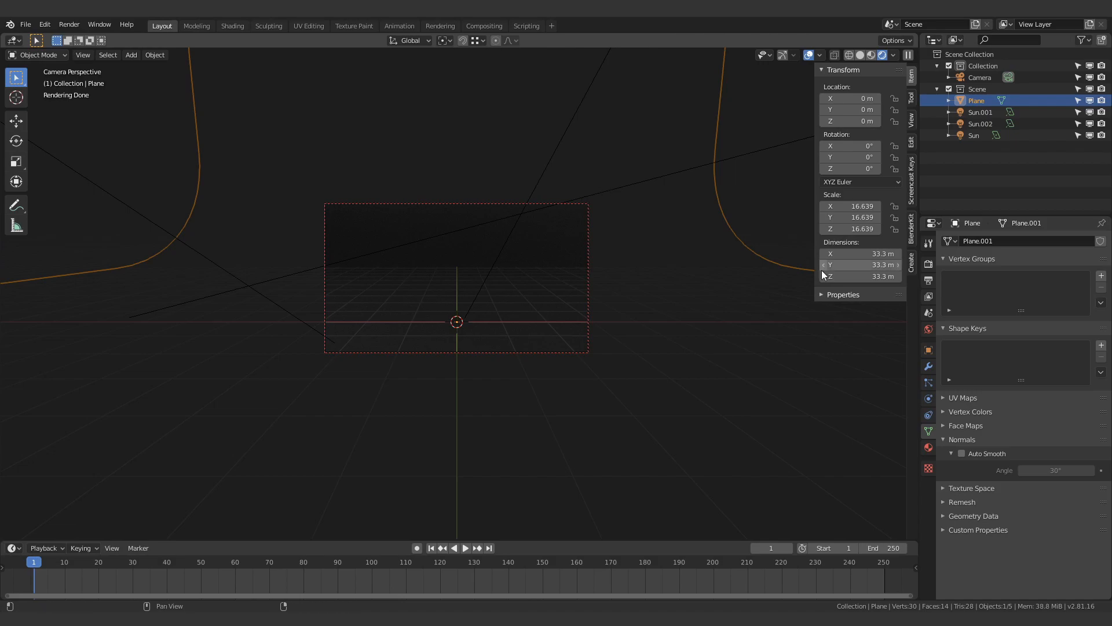
Set the backdrop material's base color to a light orange-tan with a brightness value of 0.660.
{"action": "left_click", "coordinate": [928, 448]}
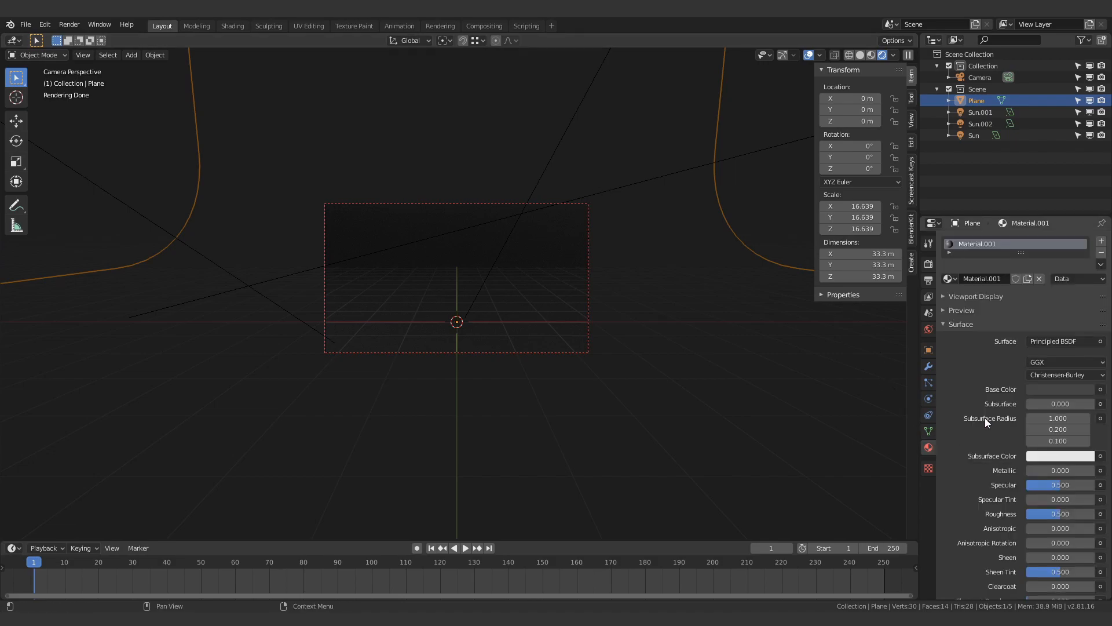
{"action": "left_click", "coordinate": [1053, 390]}
{"action": "left_click", "coordinate": [1027, 269]}
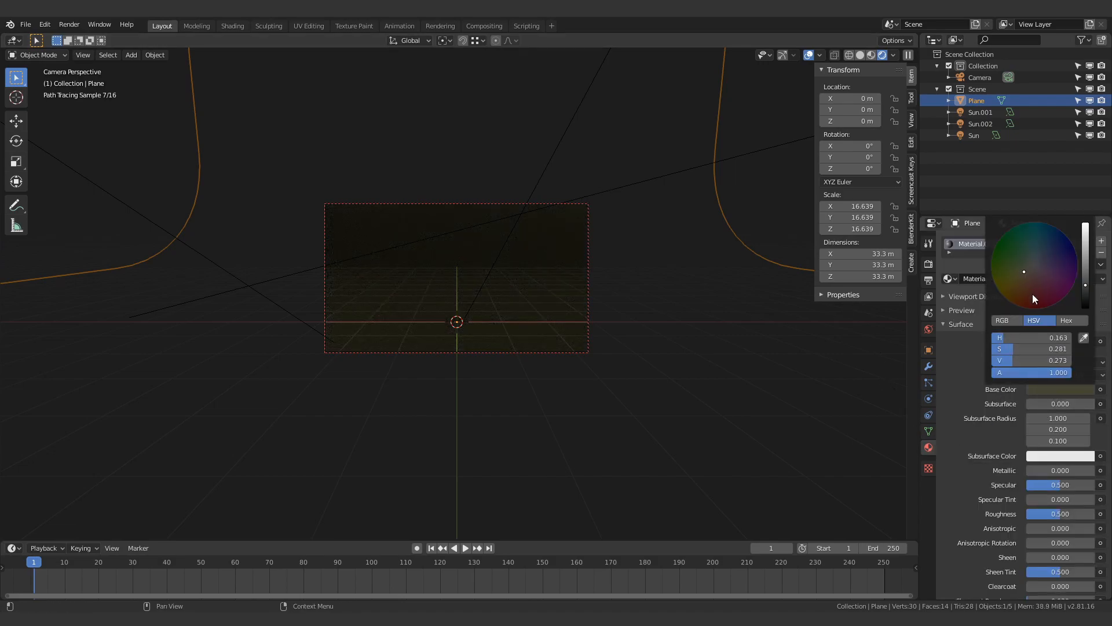
{"action": "left_click_drag", "start_coordinate": [1034, 360], "coordinate": [1084, 360]}
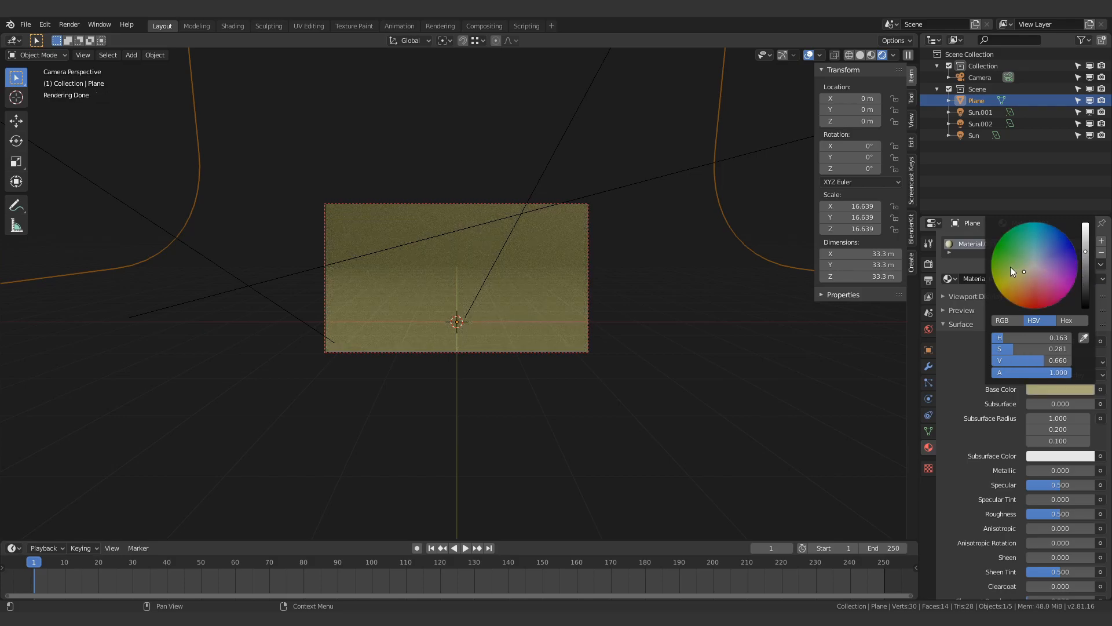
{"action": "left_click", "coordinate": [1006, 288]}
{"action": "scroll", "coordinate": [551, 300], "scroll_direction": "up", "scroll_amount": 3}
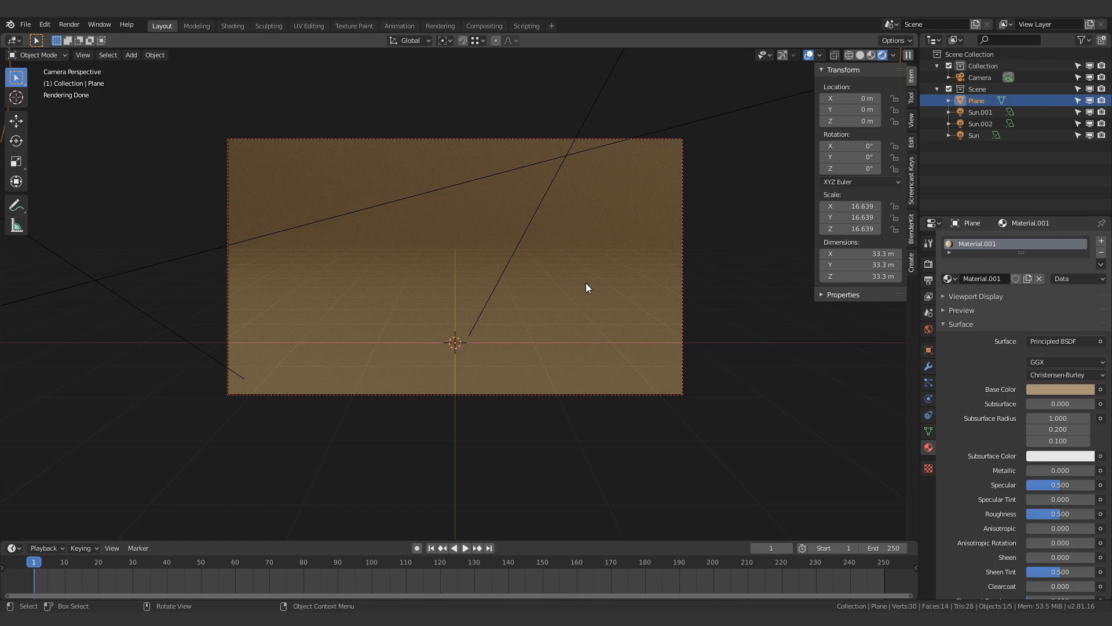
Return to solid shading, deselect the backdrop and add a Bezier curve at the world origin.
{"action": "middle_click_drag", "start_coordinate": [572, 277], "coordinate": [522, 307]}
{"action": "key", "text": "alt+a"}
{"action": "key", "text": "shift+a"}
{"action": "mouse_move", "coordinate": [523, 245]}
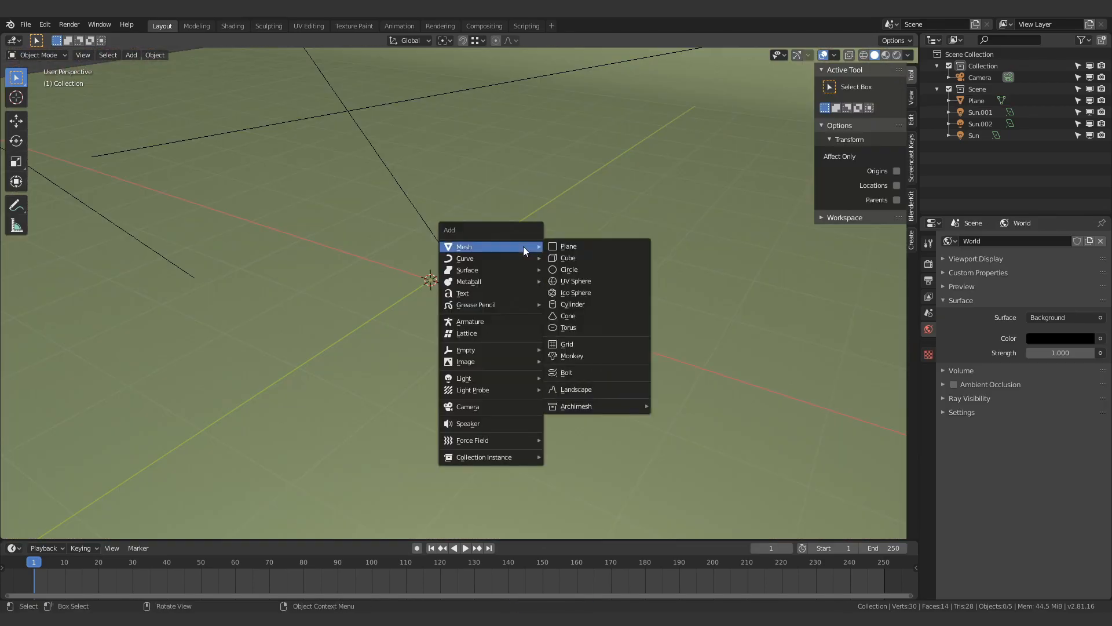
{"action": "left_click", "coordinate": [555, 256]}
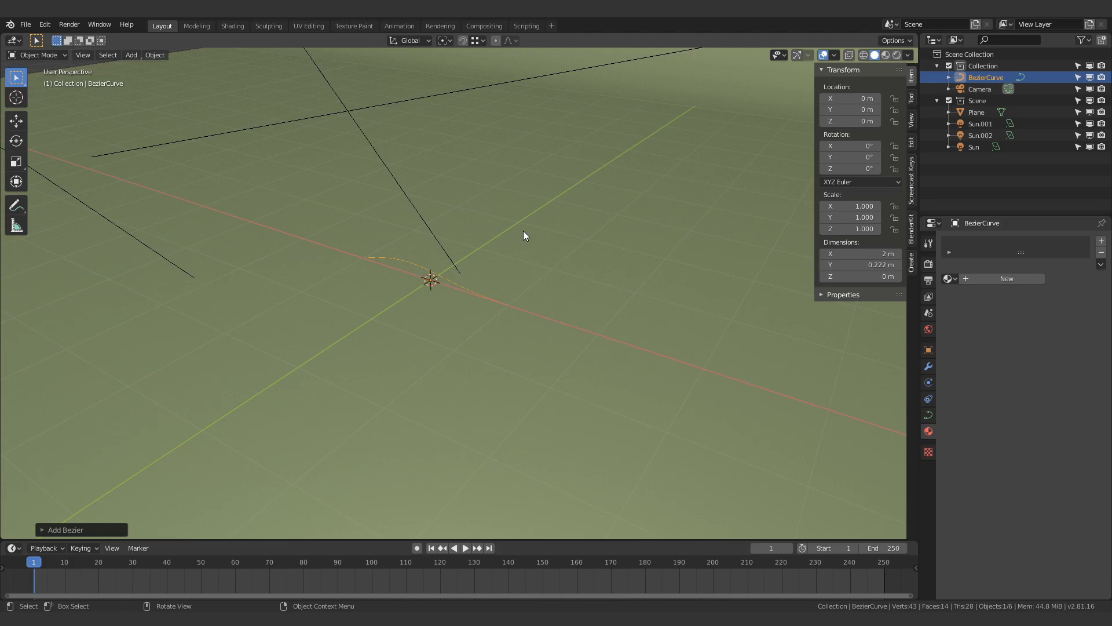
Rotate the Bezier curve 90° around Y and raise it along Z to about 0.95 m so it stands upright.
{"action": "key", "text": "r"}
{"action": "key", "text": "y"}
{"action": "key", "text": "Return"}
{"action": "key", "text": "g"}
{"action": "key", "text": "z"}
{"action": "left_click", "coordinate": [600, 310]}
{"action": "middle_click_drag", "start_coordinate": [603, 323], "coordinate": [891, 392]}
Give the curve a round thickness with a bevel depth of 0.038 m.
{"action": "left_click", "coordinate": [928, 414]}
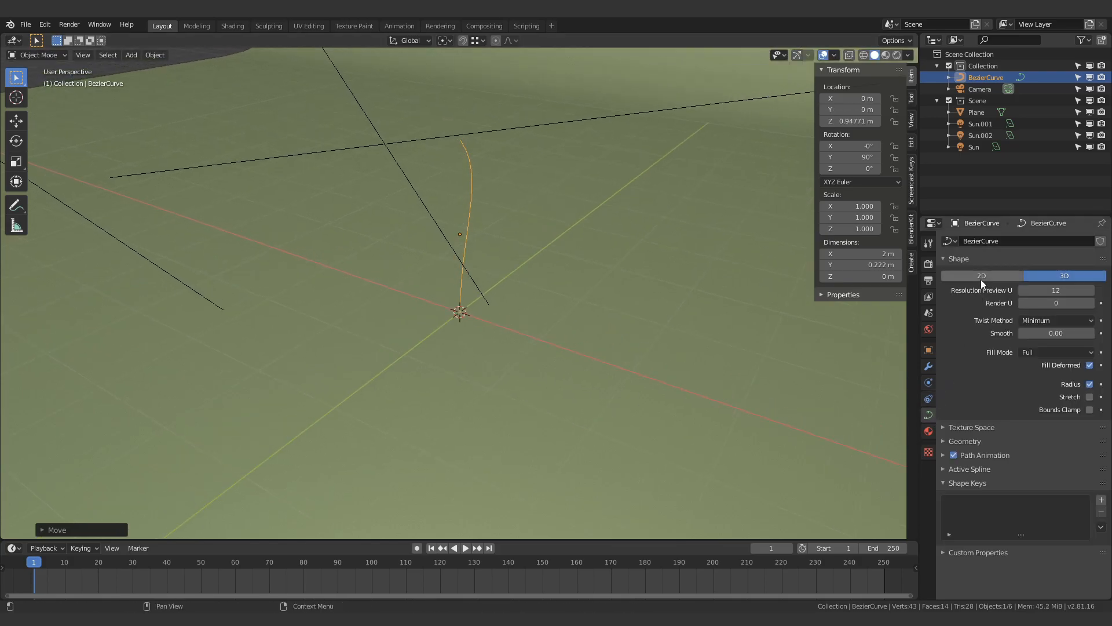
{"action": "left_click", "coordinate": [963, 440]}
{"action": "middle_click_drag", "start_coordinate": [769, 412], "coordinate": [863, 399]}
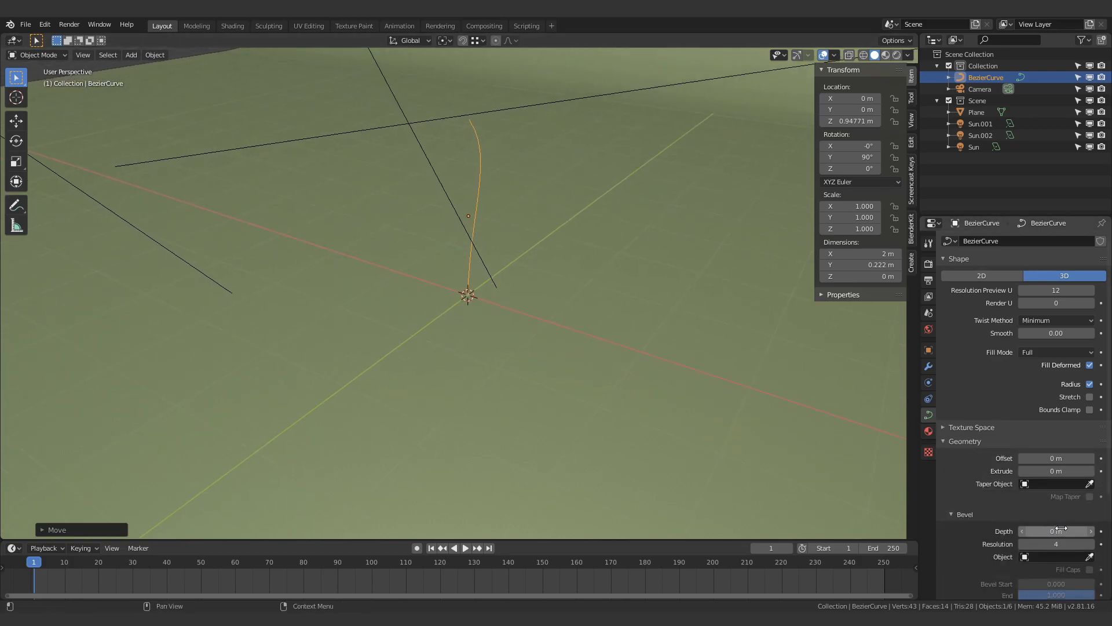
{"action": "left_click_drag", "start_coordinate": [1067, 531], "coordinate": [1073, 530]}
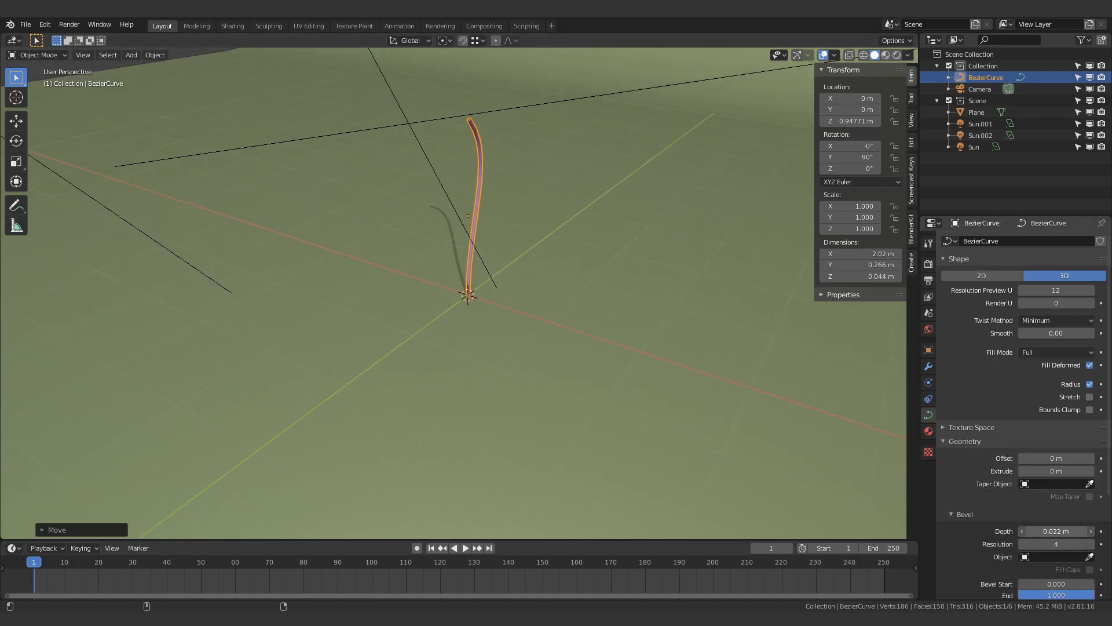
{"action": "middle_click_drag", "start_coordinate": [911, 470], "coordinate": [619, 427]}
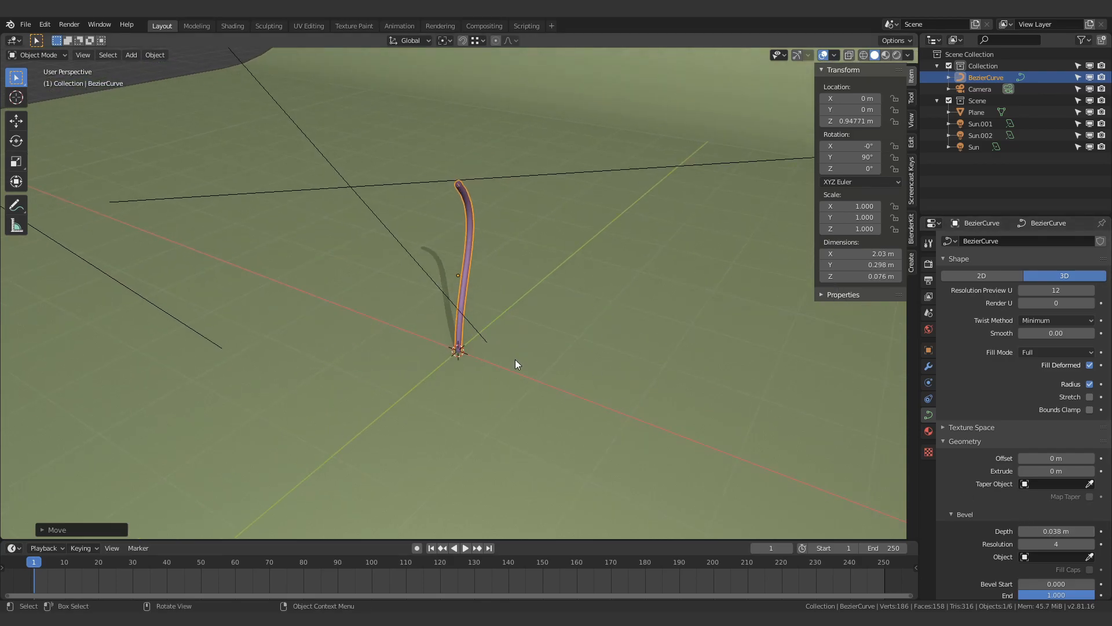
Switch to the front view and enable the Screencast Keys overlay.
{"action": "key", "text": "KP_0"}
{"action": "key", "text": "KP_1"}
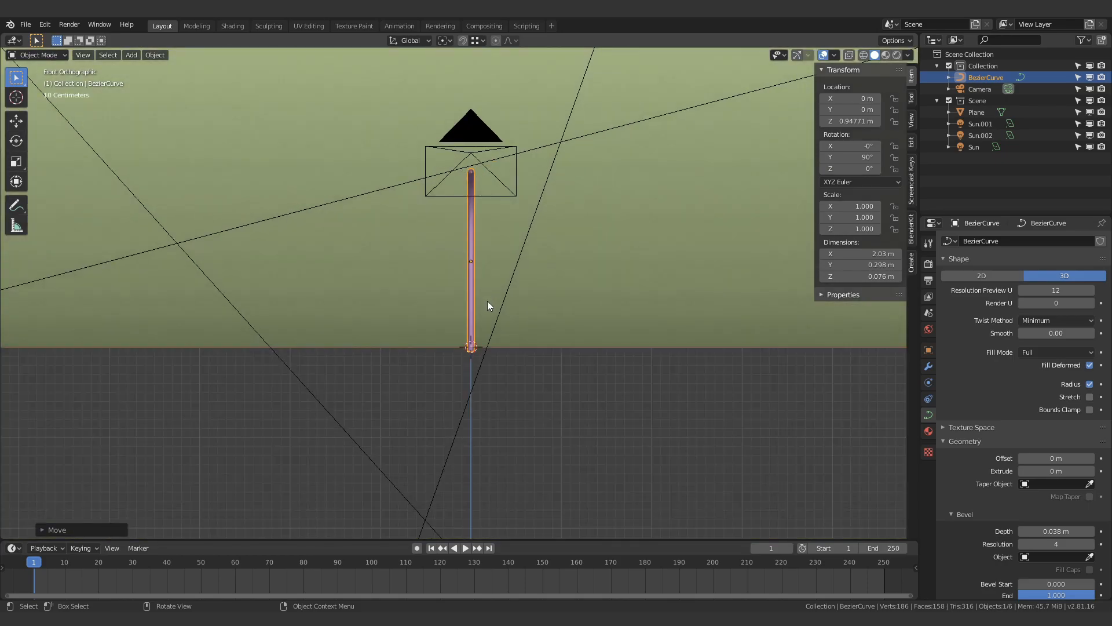
{"action": "scroll", "coordinate": [419, 218], "scroll_direction": "up", "scroll_amount": 4}
{"action": "middle_click_drag", "start_coordinate": [593, 217], "coordinate": [572, 295], "text": "shift"}
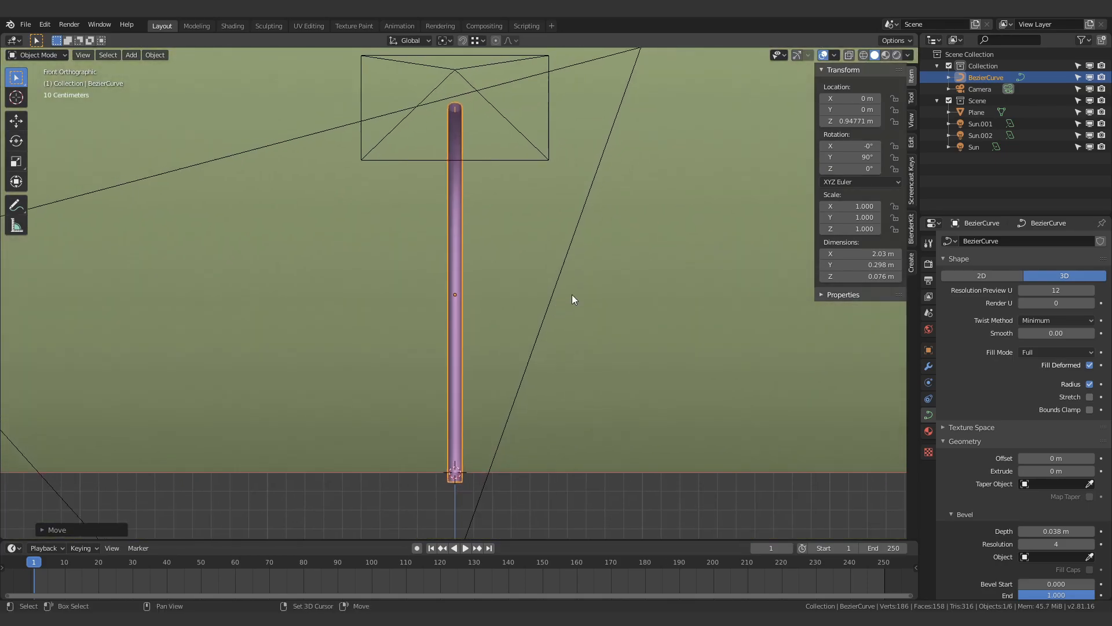
{"action": "left_click", "coordinate": [912, 188]}
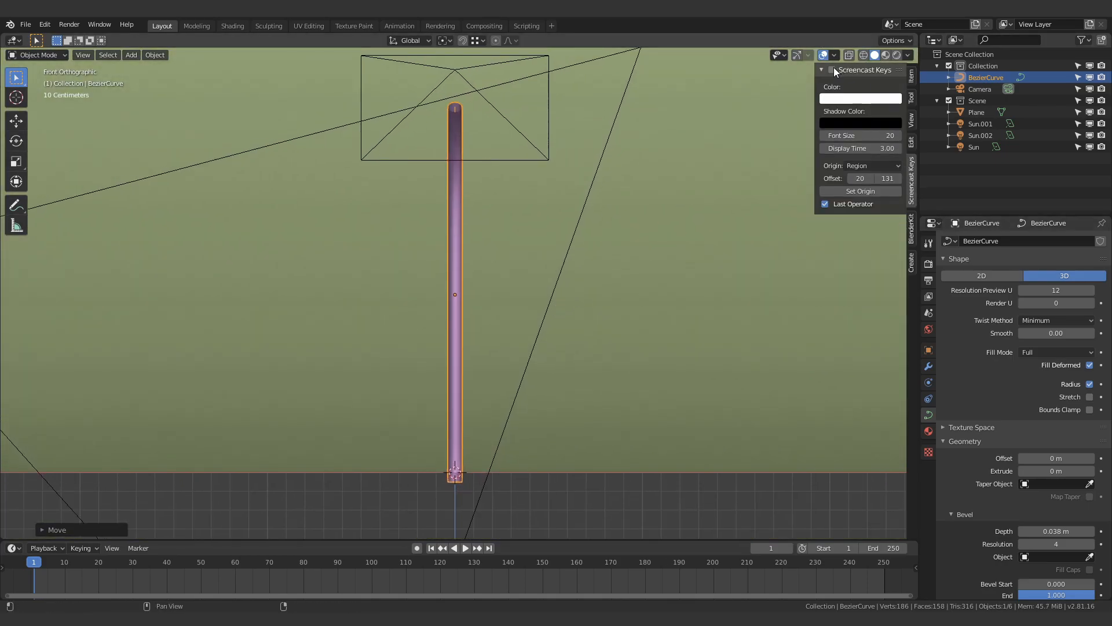
{"action": "left_click", "coordinate": [832, 70]}
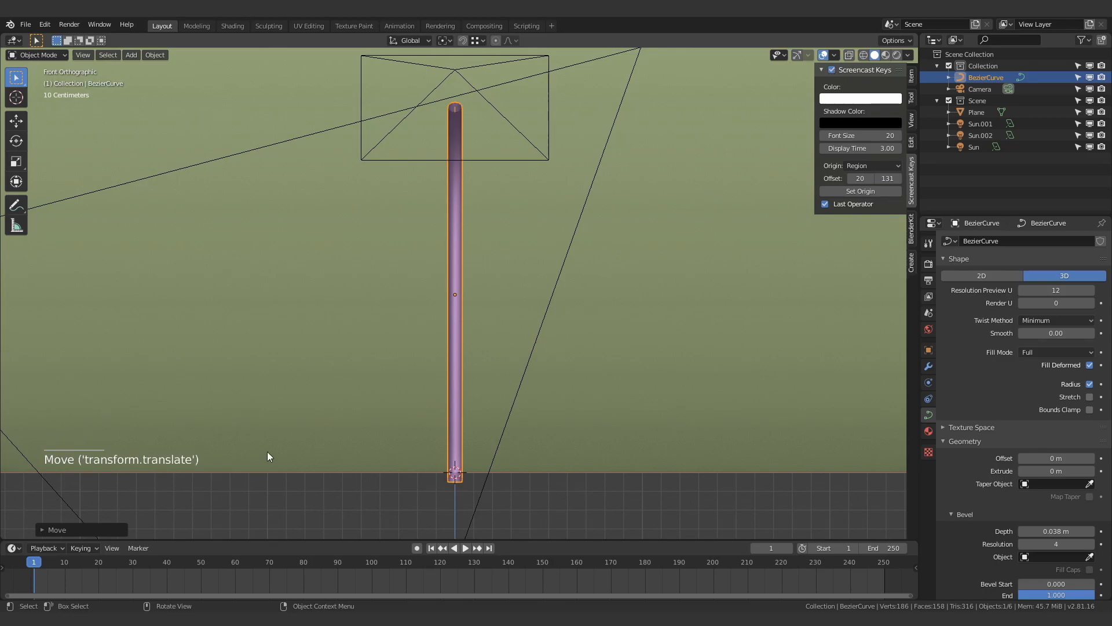
{"action": "left_click", "coordinate": [82, 469]}
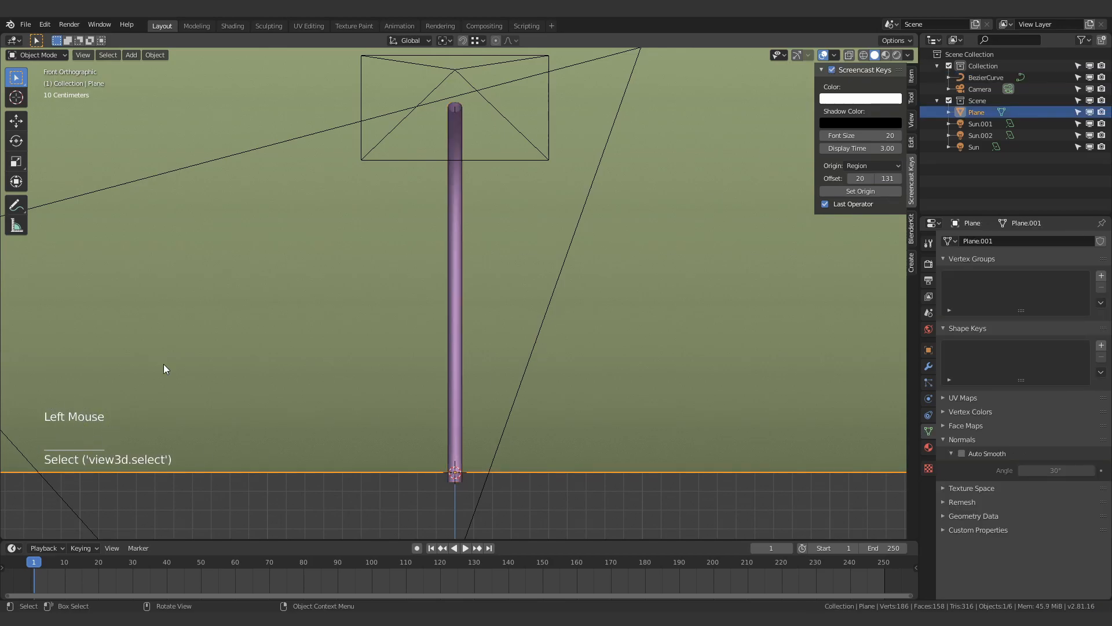
Enter edit mode on the stem curve and move its top control point about 0.37 m along X and 0.35 m down.
{"action": "middle_click_drag", "start_coordinate": [477, 199], "coordinate": [482, 255], "text": "shift"}
{"action": "left_click", "coordinate": [459, 258]}
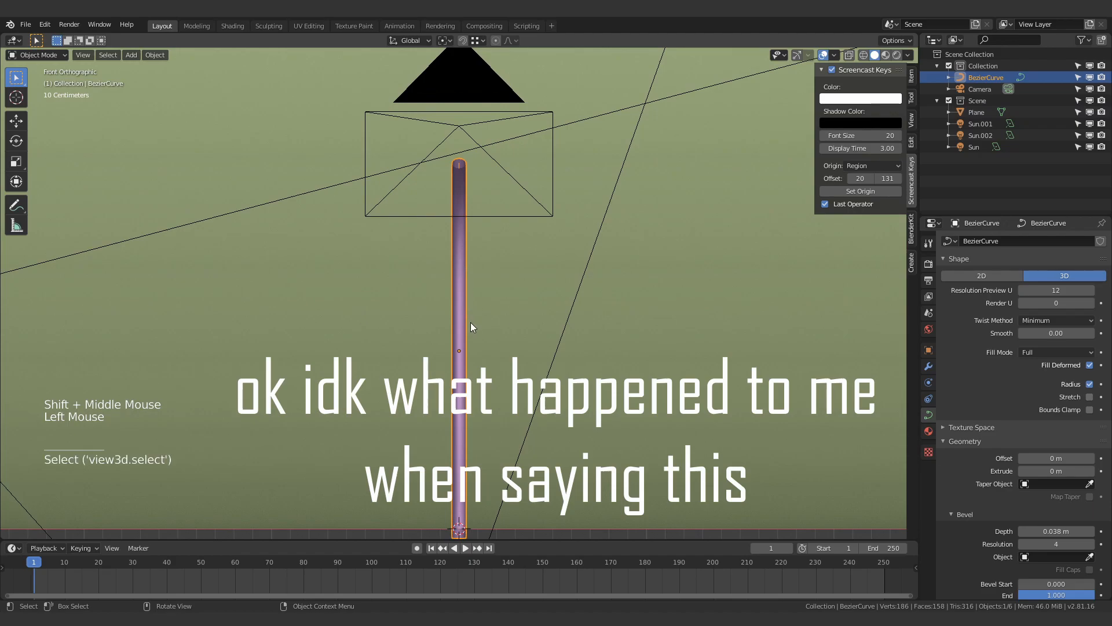
{"action": "key", "text": "Tab"}
{"action": "middle_click_drag", "start_coordinate": [530, 329], "coordinate": [533, 256], "text": "shift"}
{"action": "scroll", "coordinate": [533, 256], "scroll_direction": "down", "scroll_amount": 1}
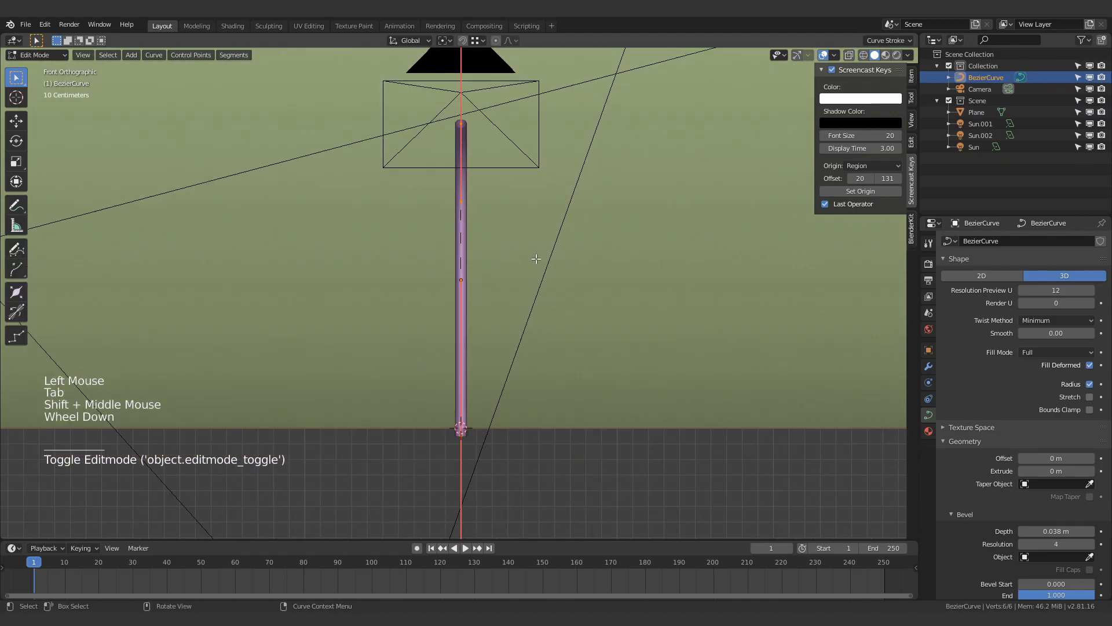
{"action": "left_click_drag", "start_coordinate": [443, 156], "coordinate": [524, 110]}
{"action": "key", "text": "g"}
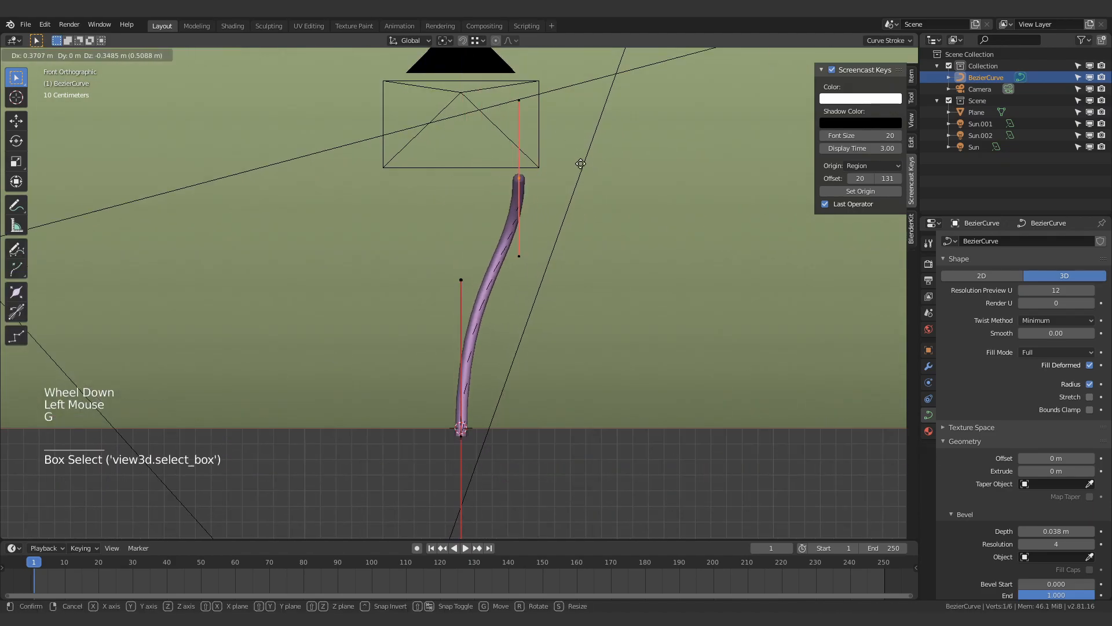
{"action": "left_click", "coordinate": [579, 162]}
Rotate and reposition the top control point so the stem's upper end leans diagonally to the right.
{"action": "key", "text": "r"}
{"action": "left_click", "coordinate": [560, 134]}
{"action": "key", "text": "g"}
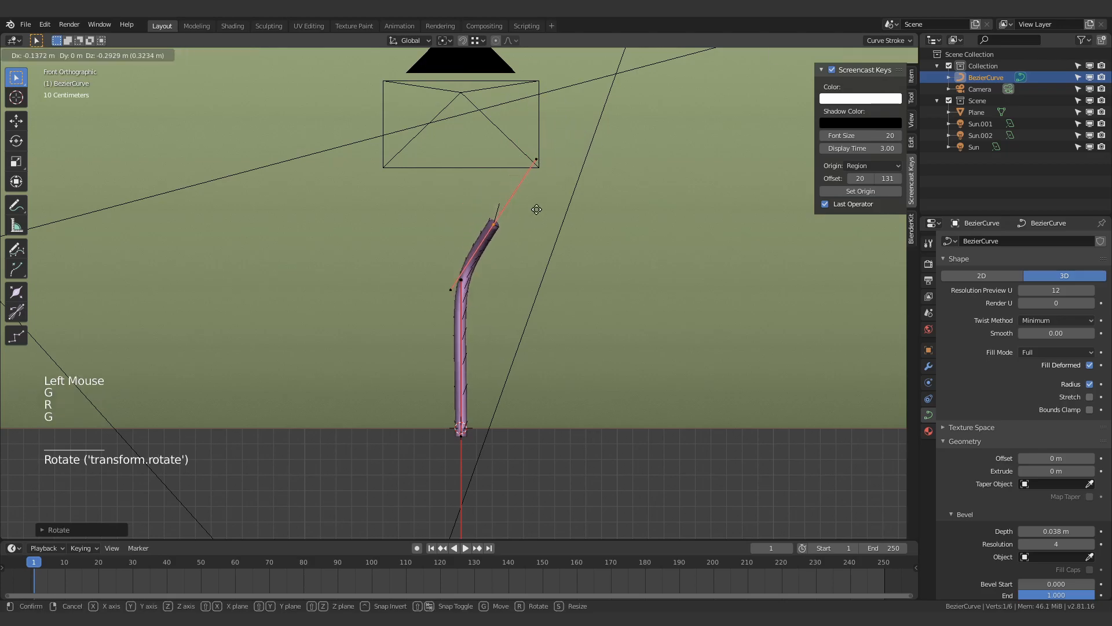
{"action": "left_click", "coordinate": [533, 223]}
{"action": "key", "text": "r"}
{"action": "left_click", "coordinate": [581, 151]}
{"action": "key", "text": "g"}
{"action": "left_click", "coordinate": [603, 218]}
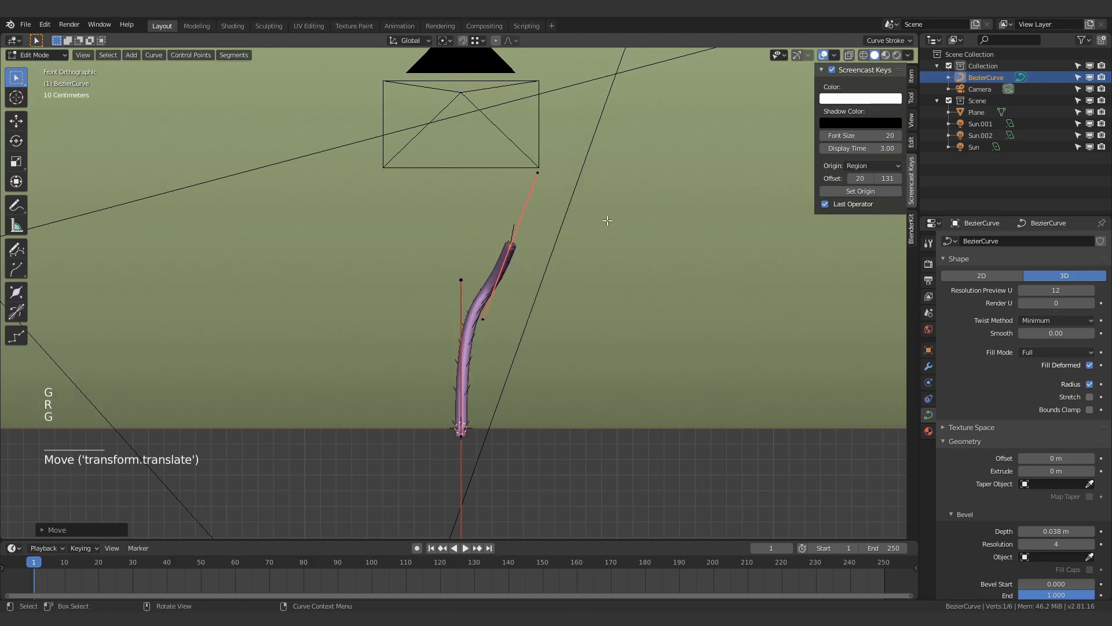
Extrude a new curve segment upward from the stem's top point, rotate the new end point and leave edit mode.
{"action": "middle_click_drag", "start_coordinate": [603, 218], "coordinate": [620, 305], "text": "shift"}
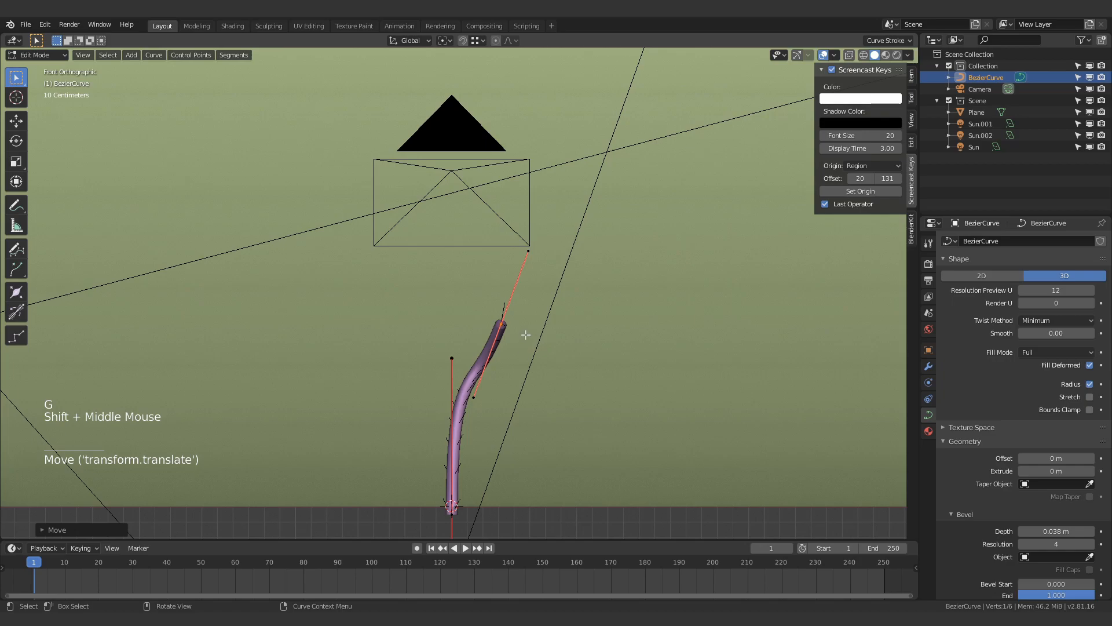
{"action": "key", "text": "e"}
{"action": "left_click", "coordinate": [483, 104]}
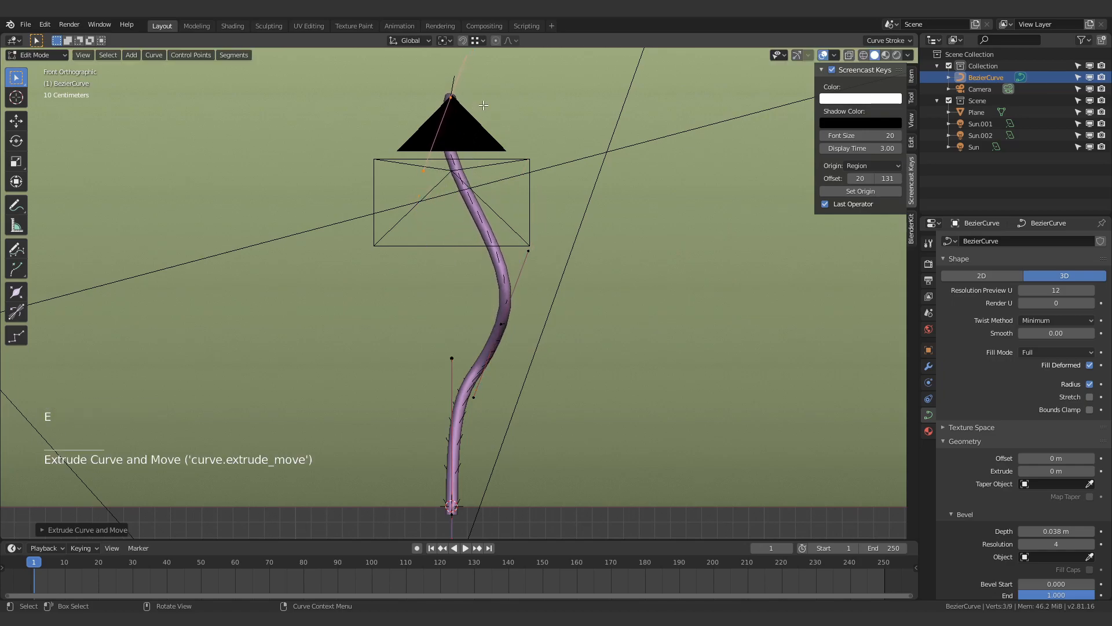
{"action": "middle_click_drag", "start_coordinate": [484, 105], "coordinate": [484, 271], "text": "shift"}
{"action": "key", "text": "r"}
{"action": "left_click", "coordinate": [545, 199]}
{"action": "key", "text": "Tab"}
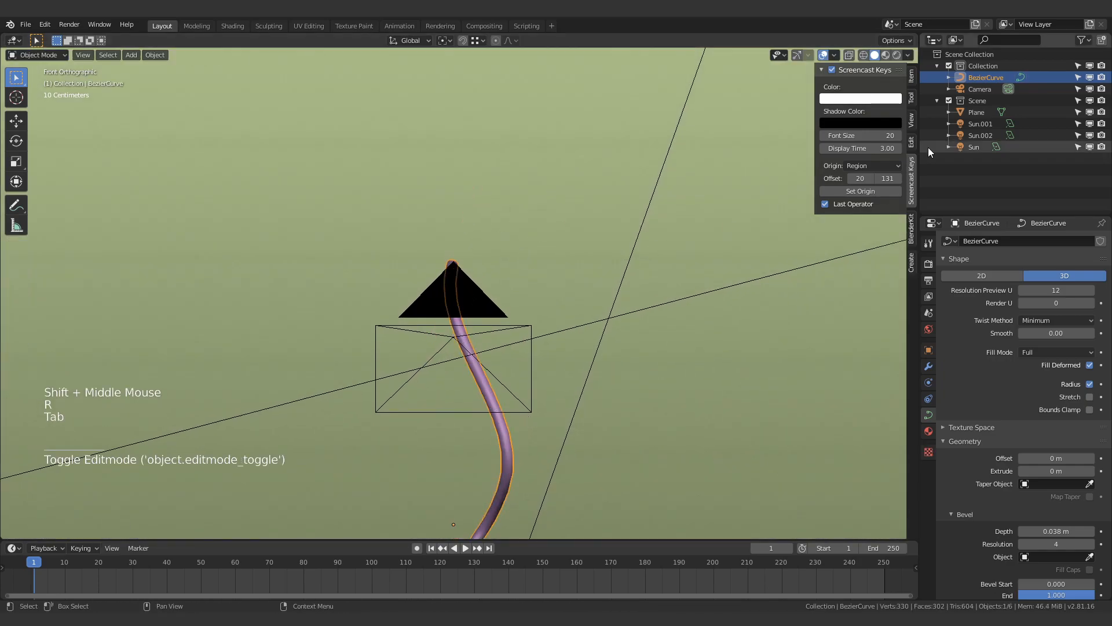
Hide the Scene collection and the camera in the viewport to isolate the stem curve.
{"action": "left_click", "coordinate": [1089, 100]}
{"action": "left_click", "coordinate": [485, 294]}
{"action": "key", "text": "h"}
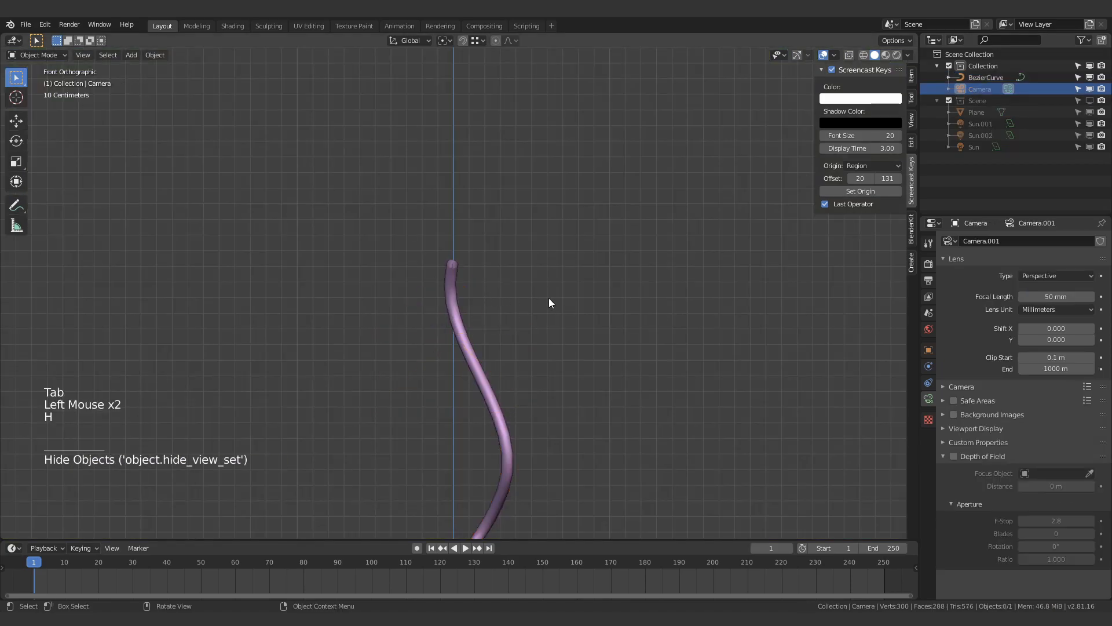
Examine the bends of the stem curve and its control points from the front and right views.
{"action": "left_click", "coordinate": [456, 322]}
{"action": "middle_click_drag", "start_coordinate": [455, 322], "coordinate": [536, 165], "text": "shift"}
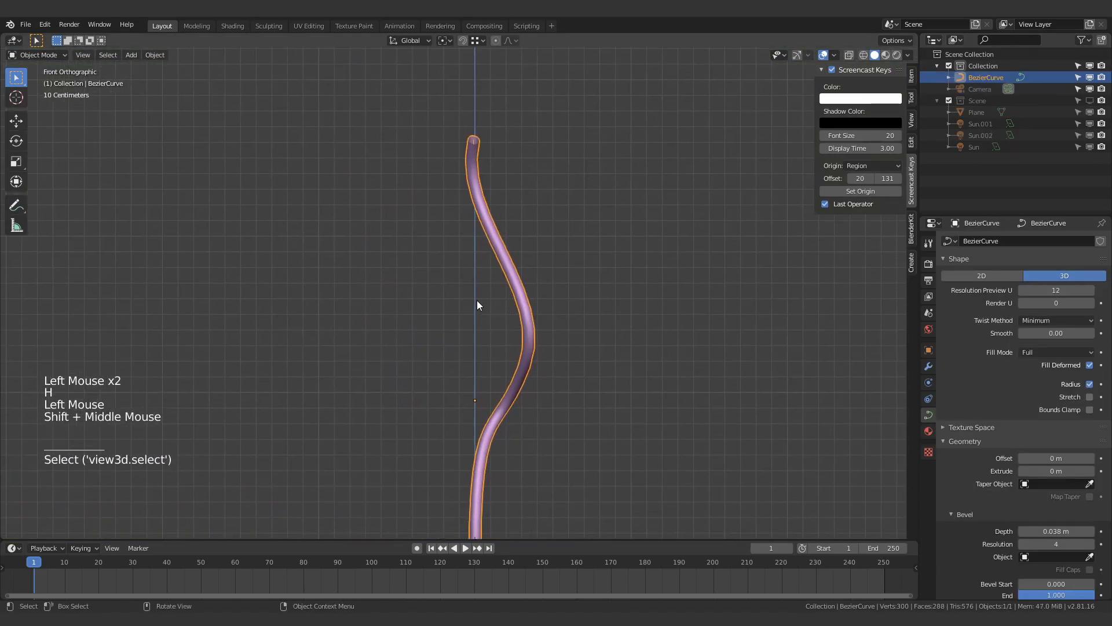
{"action": "middle_click_drag", "start_coordinate": [478, 305], "coordinate": [478, 272], "text": "shift"}
{"action": "key", "text": "Tab"}
{"action": "middle_click_drag", "start_coordinate": [600, 288], "coordinate": [604, 273], "text": "shift"}
{"action": "scroll", "coordinate": [458, 218], "scroll_direction": "down", "scroll_amount": 4}
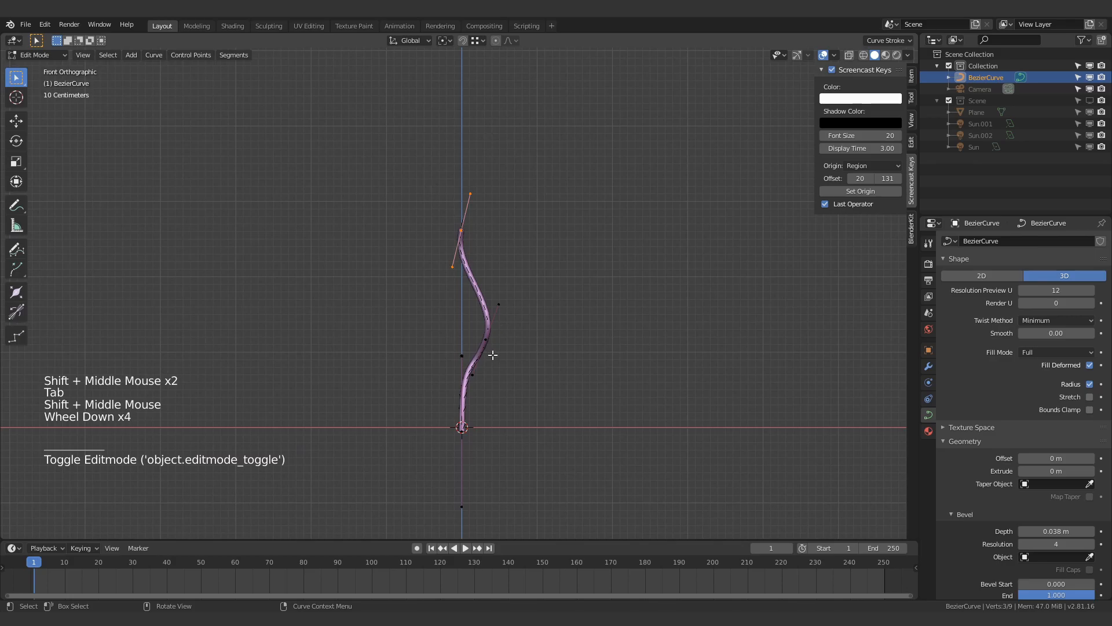
{"action": "key", "text": "Tab"}
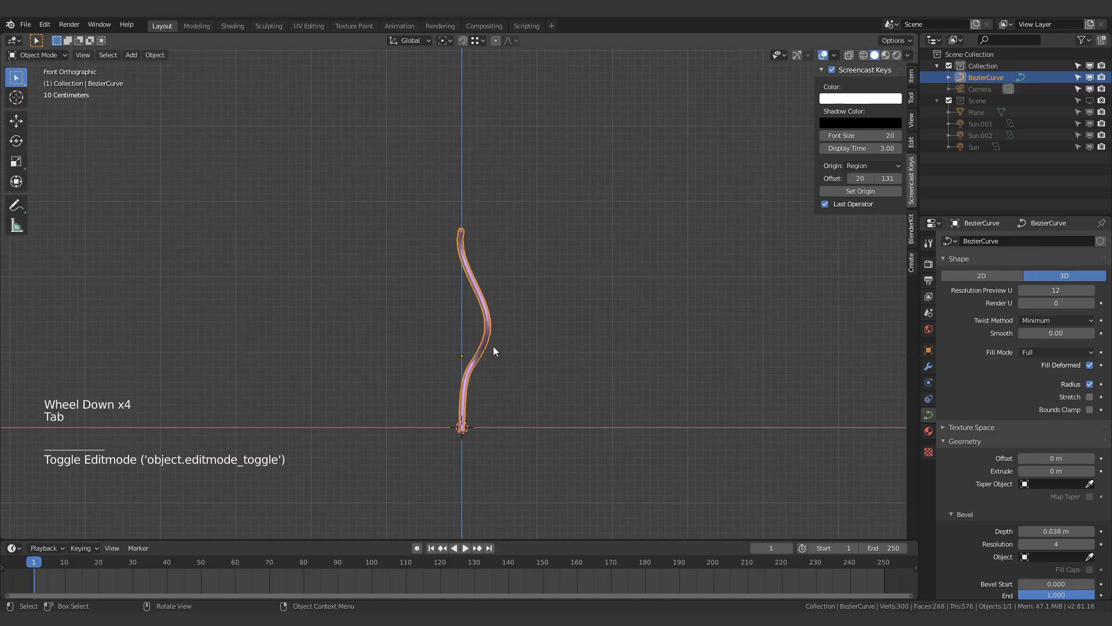
{"action": "scroll", "coordinate": [493, 345], "scroll_direction": "down", "scroll_amount": 3}
{"action": "scroll", "coordinate": [493, 346], "scroll_direction": "up", "scroll_amount": 1}
{"action": "middle_click_drag", "start_coordinate": [492, 345], "coordinate": [484, 350]}
{"action": "key", "text": "KP_3"}
{"action": "scroll", "coordinate": [457, 334], "scroll_direction": "up", "scroll_amount": 5}
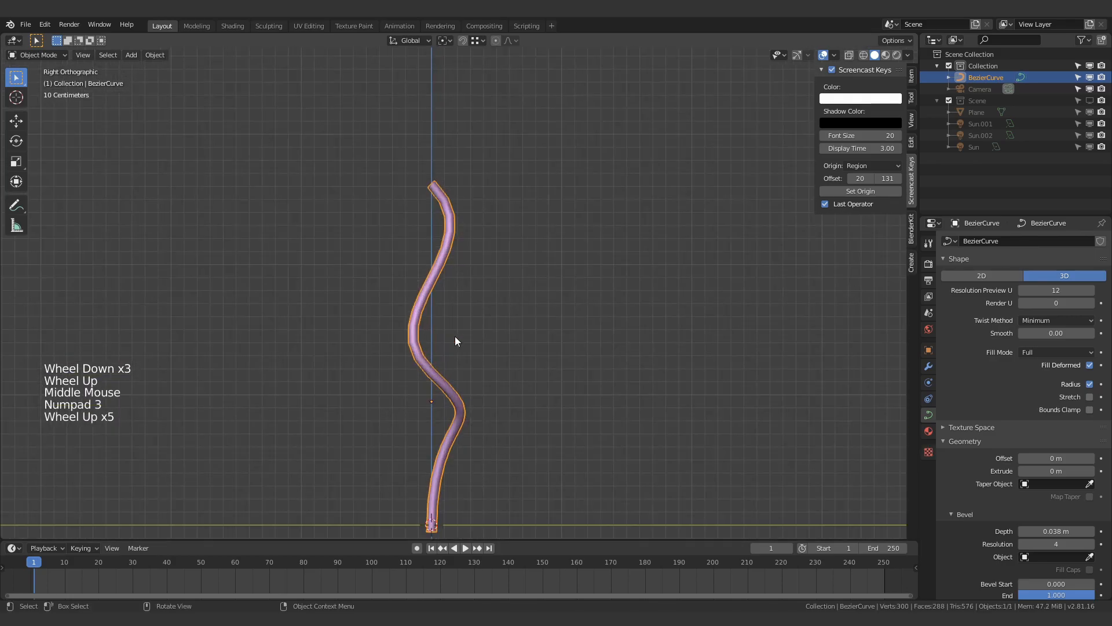
{"action": "middle_click_drag", "start_coordinate": [422, 303], "coordinate": [554, 266]}
Unhide the camera and show the Scene collection in the viewport again.
{"action": "scroll", "coordinate": [492, 288], "scroll_direction": "down", "scroll_amount": 4}
{"action": "key", "text": "alt+h"}
{"action": "left_click", "coordinate": [690, 195]}
{"action": "middle_click_drag", "start_coordinate": [690, 199], "coordinate": [687, 263]}
{"action": "left_click", "coordinate": [1090, 100]}
Select the stem curve and raise it slightly along the Z axis.
{"action": "middle_click_drag", "start_coordinate": [510, 264], "coordinate": [484, 292]}
{"action": "left_click", "coordinate": [470, 290]}
{"action": "key", "text": "g"}
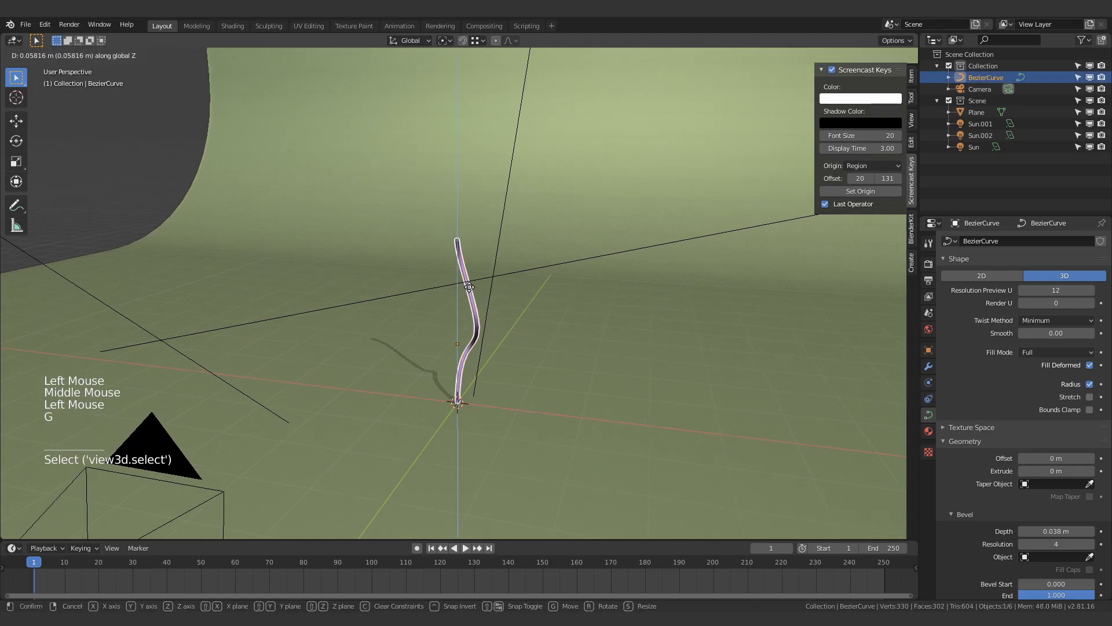
{"action": "left_click", "coordinate": [478, 253]}
Snap the 3D cursor to the control point at the upper end of the stem curve.
{"action": "mouse_move", "coordinate": [478, 252]}
{"action": "middle_mouse_down", "text": "shift"}
{"action": "mouse_move", "coordinate": [512, 239]}
{"action": "mouse_move", "coordinate": [489, 252]}
{"action": "middle_mouse_up", "text": "shift"}
{"action": "scroll", "coordinate": [498, 235], "scroll_direction": "up", "scroll_amount": 5}
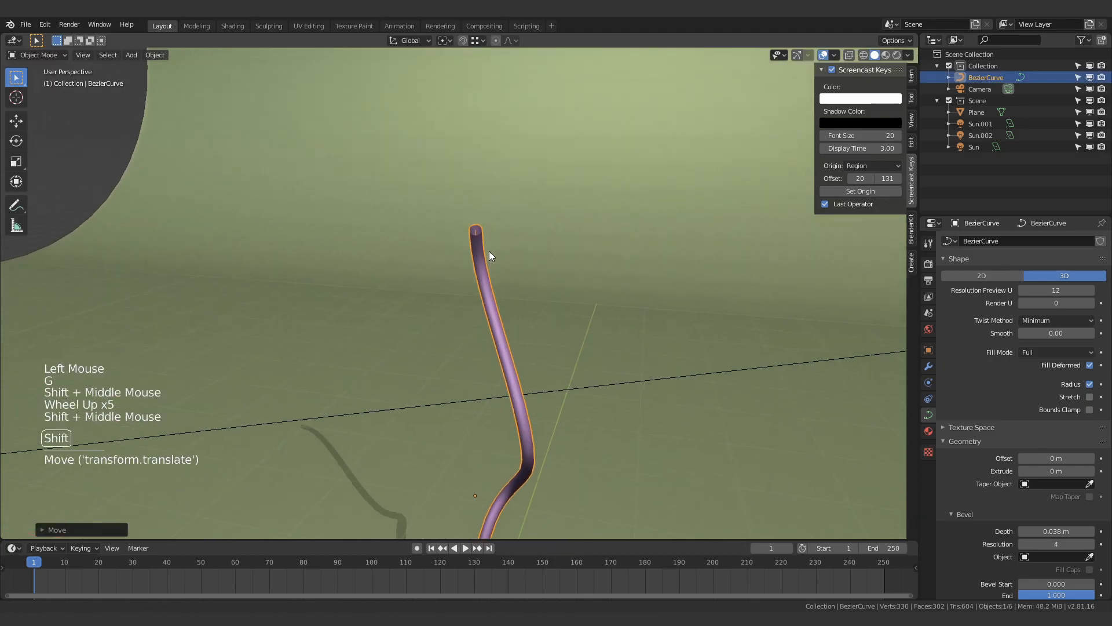
{"action": "key", "text": "Tab"}
{"action": "scroll", "coordinate": [488, 252], "scroll_direction": "up", "scroll_amount": 1}
{"action": "left_click", "coordinate": [482, 224]}
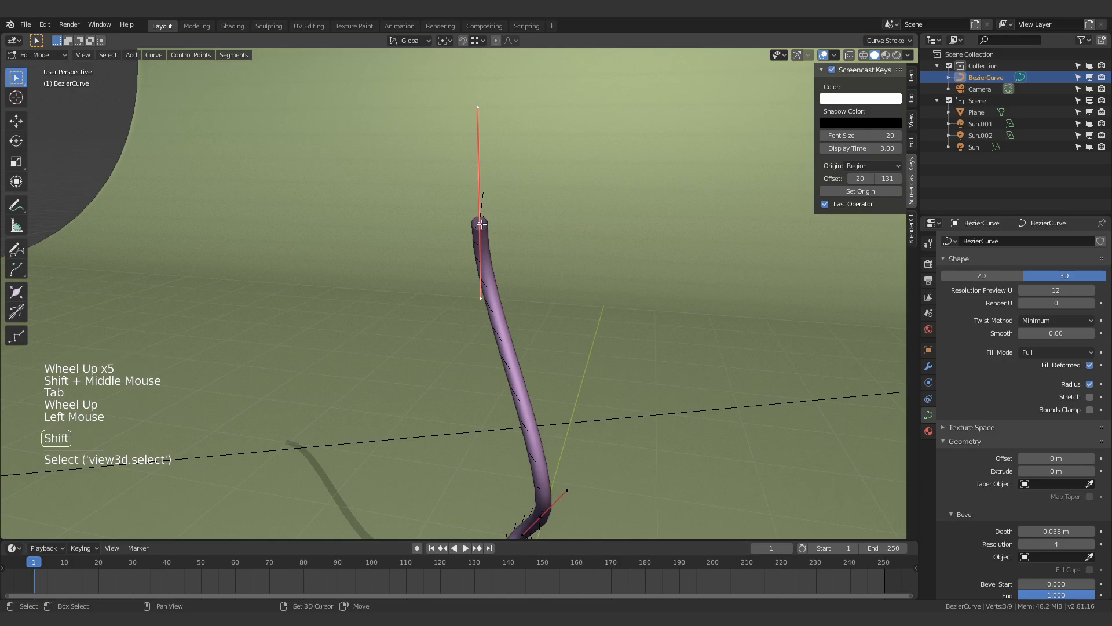
{"action": "key", "text": "shift+s"}
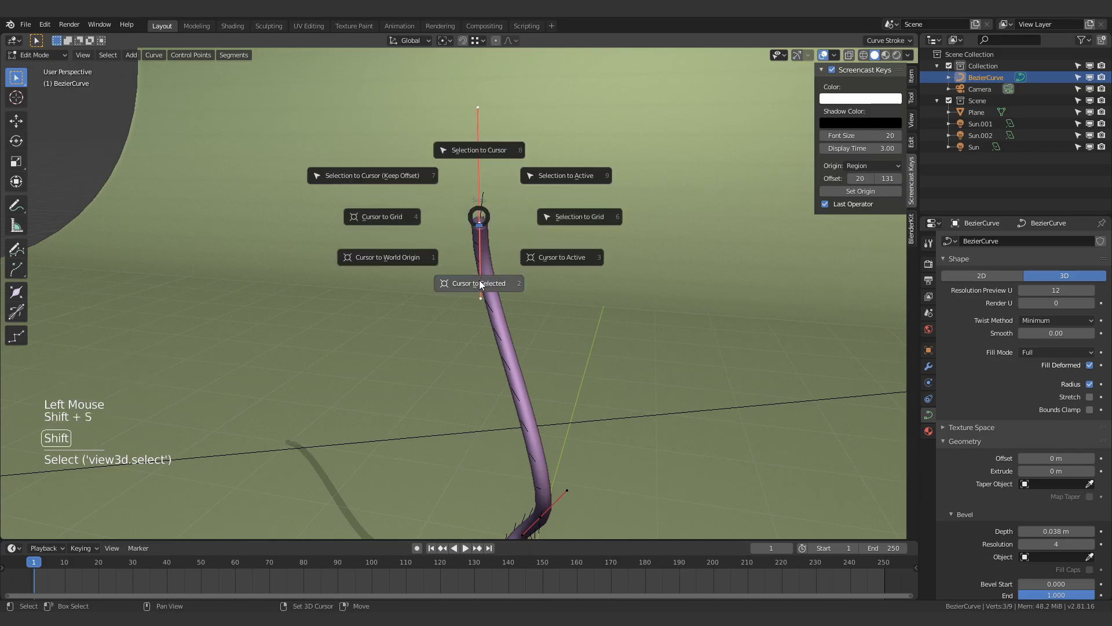
{"action": "key", "text": "Tab"}
Add a UV sphere at the 3D cursor on the stem's tip.
{"action": "scroll", "coordinate": [506, 263], "scroll_direction": "up", "scroll_amount": 1}
{"action": "middle_click_drag", "start_coordinate": [506, 264], "coordinate": [669, 270]}
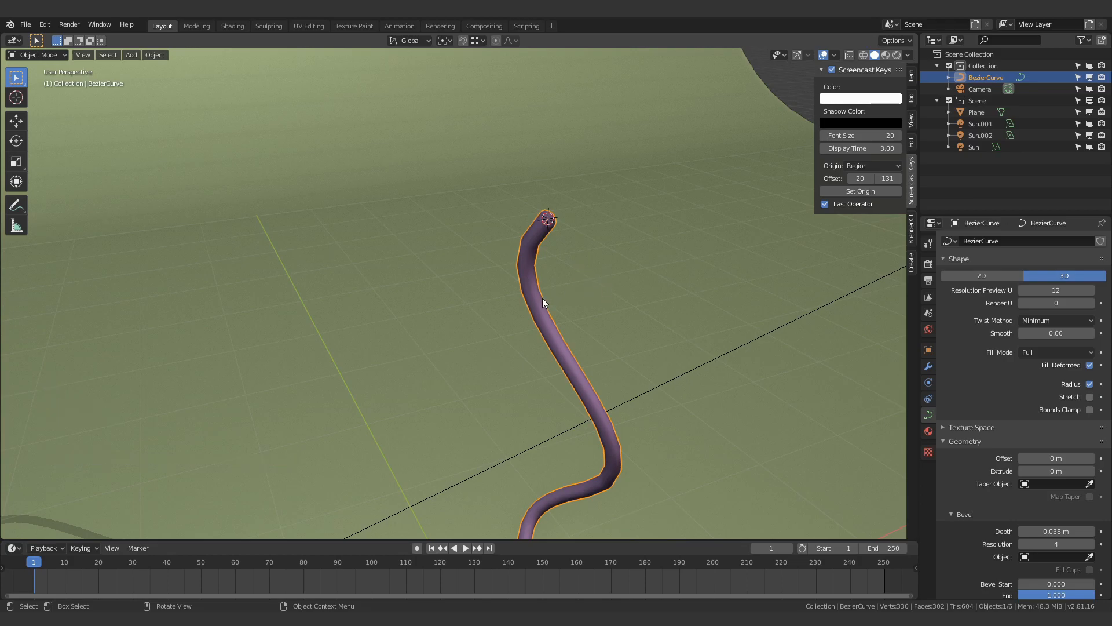
{"action": "middle_click_drag", "start_coordinate": [620, 279], "coordinate": [651, 273]}
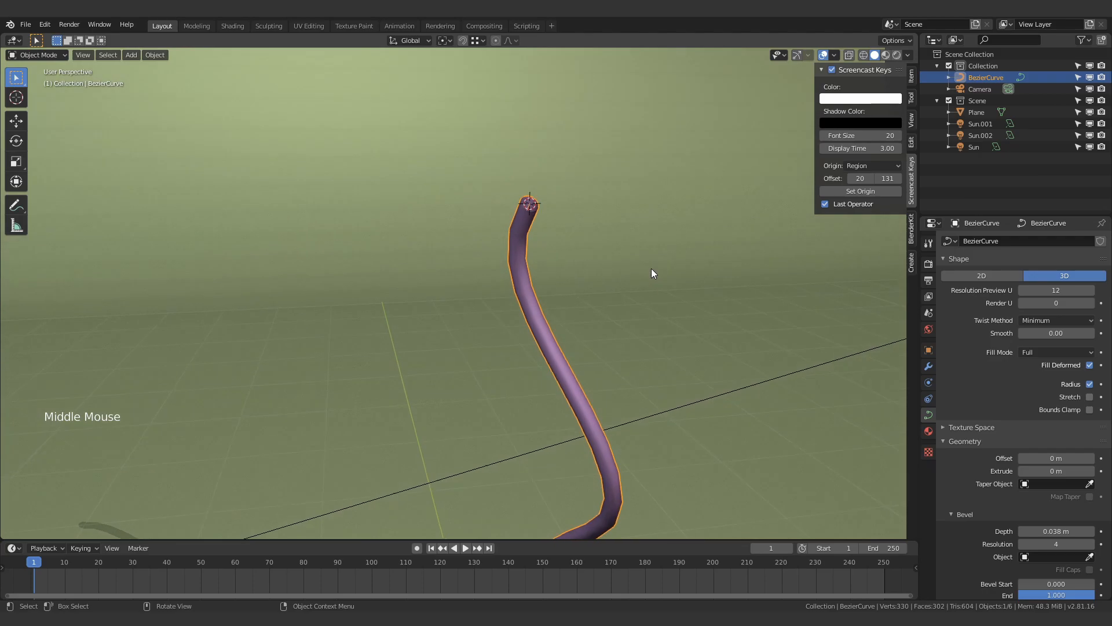
{"action": "middle_click_drag", "start_coordinate": [550, 253], "coordinate": [488, 206]}
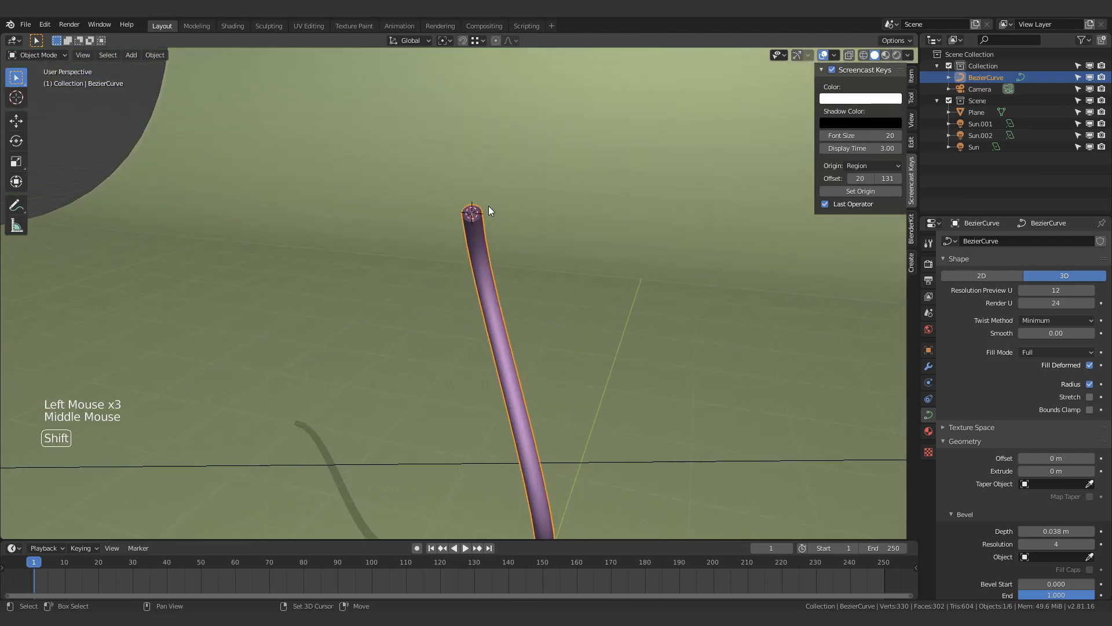
{"action": "key", "text": "shift+a"}
{"action": "mouse_move", "coordinate": [483, 197]}
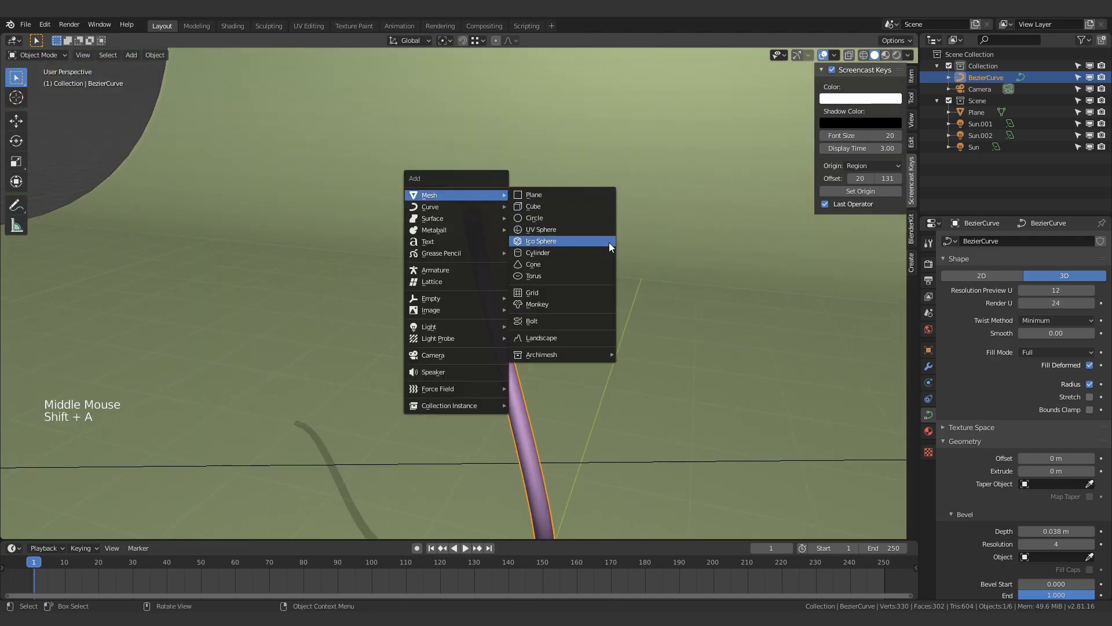
{"action": "left_click", "coordinate": [592, 234]}
{"action": "middle_click_drag", "start_coordinate": [592, 234], "coordinate": [495, 279]}
{"action": "scroll", "coordinate": [598, 300], "scroll_direction": "down", "scroll_amount": 5}
{"action": "key", "text": "g"}
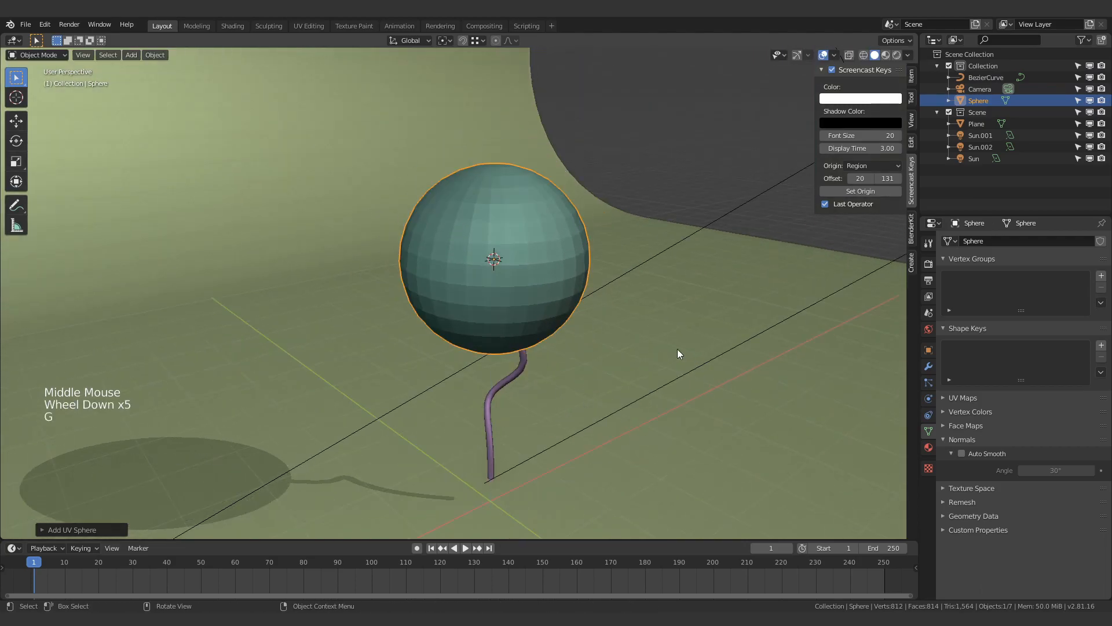
{"action": "key", "text": "g"}
{"action": "key", "text": "s"}
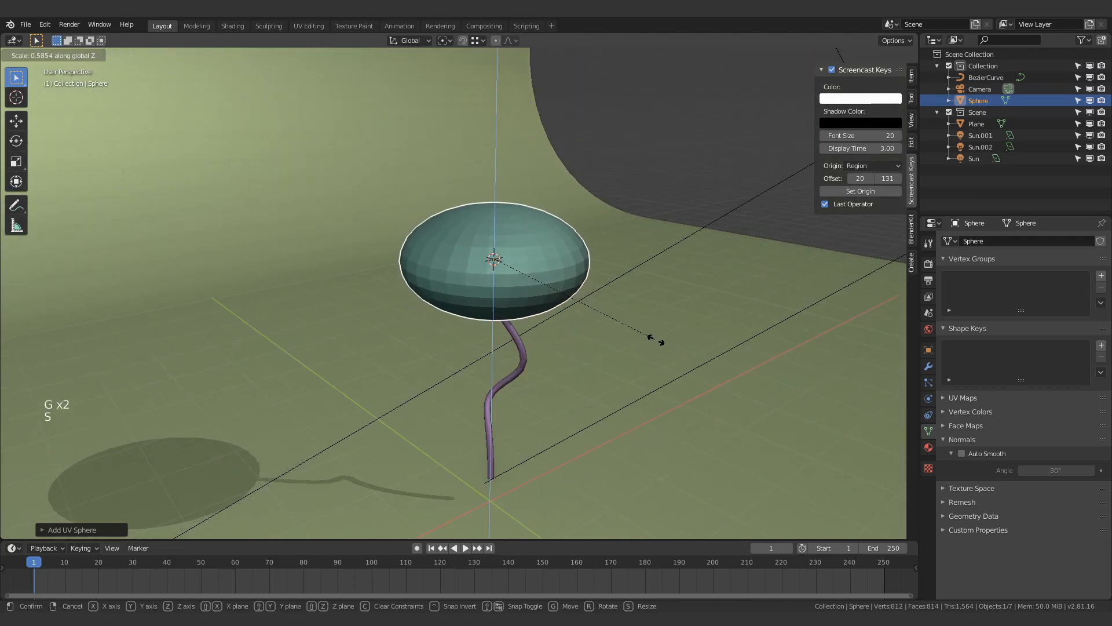
{"action": "right_click", "coordinate": [666, 343]}
Scale the sphere's whole mesh down in Edit Mode to a small ball on the stem's tip.
{"action": "middle_click_drag", "start_coordinate": [723, 366], "coordinate": [677, 358]}
{"action": "key", "text": "Tab"}
{"action": "scroll", "coordinate": [690, 379], "scroll_direction": "down", "scroll_amount": 3}
{"action": "key", "text": "s"}
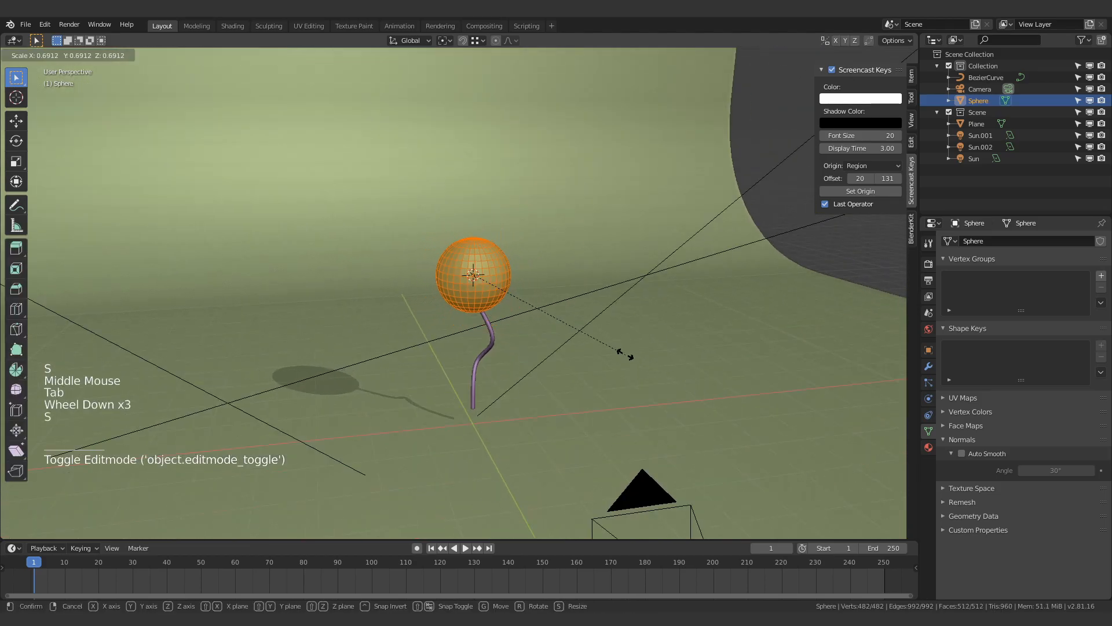
{"action": "left_click", "coordinate": [518, 303]}
{"action": "scroll", "coordinate": [519, 305], "scroll_direction": "up", "scroll_amount": 4}
{"action": "middle_click_drag", "start_coordinate": [519, 305], "coordinate": [598, 307]}
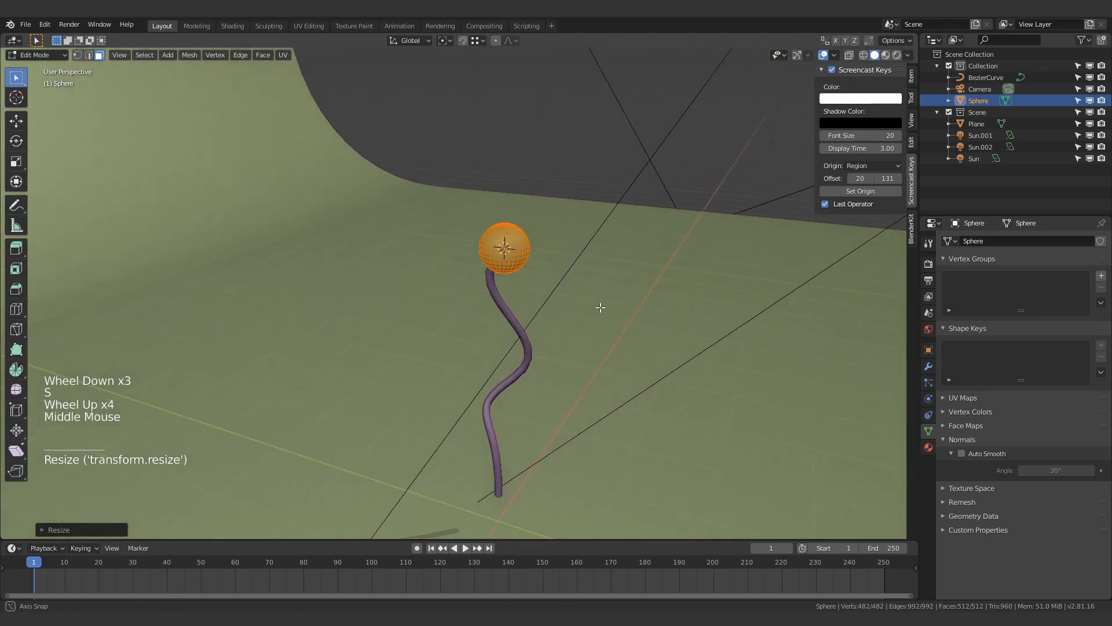
{"action": "scroll", "coordinate": [598, 307], "scroll_direction": "up", "scroll_amount": 4}
{"action": "key", "text": "s"}
{"action": "left_click", "coordinate": [643, 269]}
{"action": "key", "text": "Tab"}
Rotate the sphere by about -26 degrees in the right view to follow the bend of the stem's tip.
{"action": "middle_click_drag", "start_coordinate": [656, 278], "coordinate": [684, 159]}
{"action": "key", "text": "KP_3"}
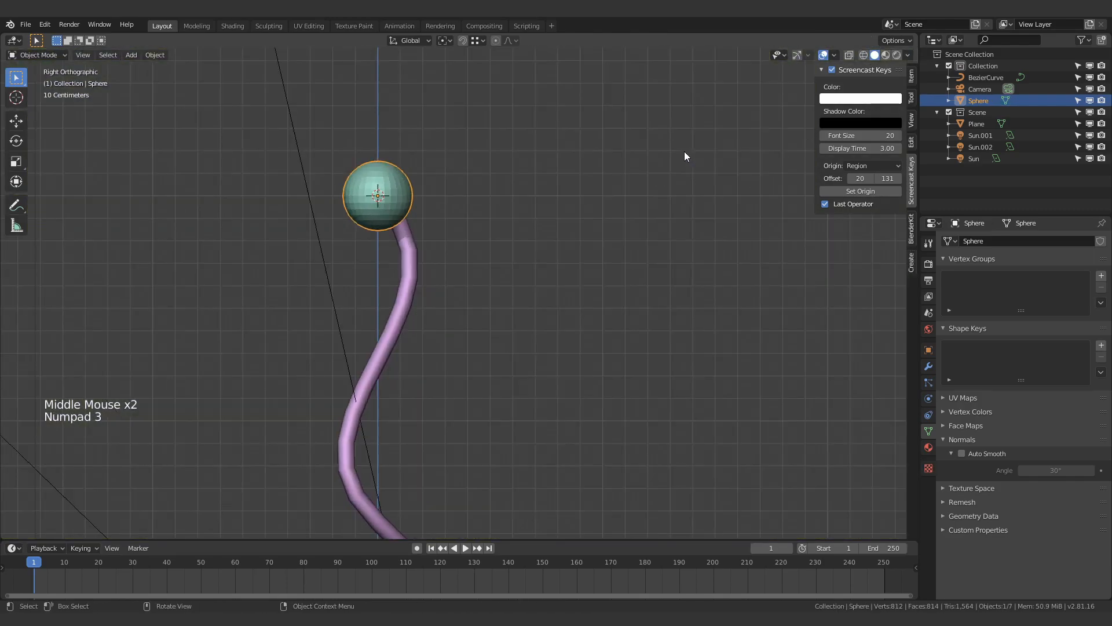
{"action": "scroll", "coordinate": [568, 148], "scroll_direction": "up", "scroll_amount": 2}
{"action": "key", "text": "r"}
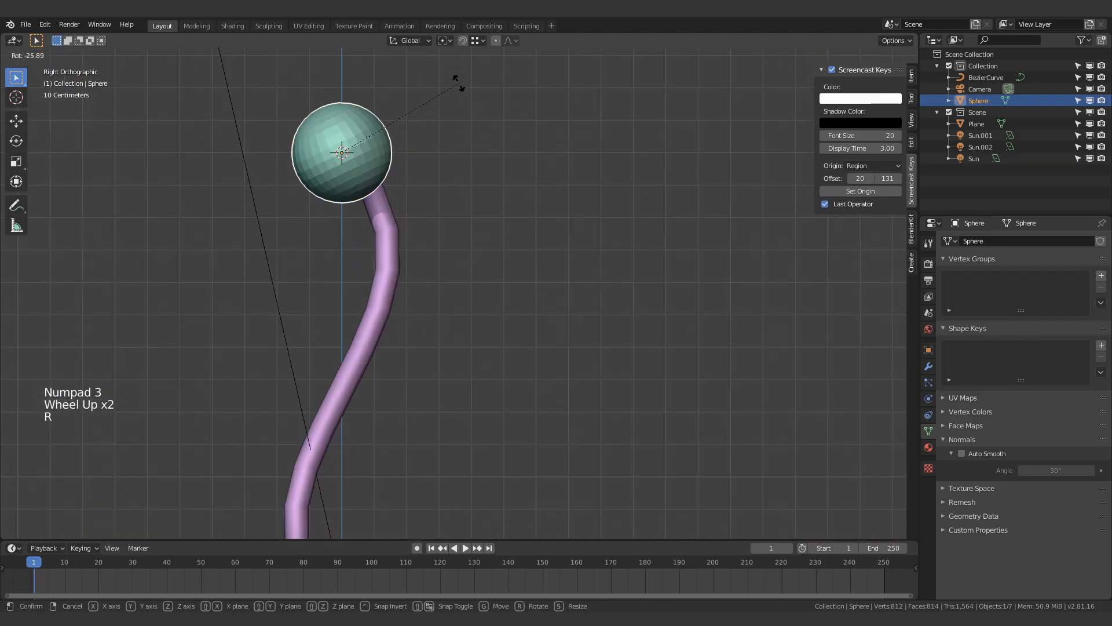
{"action": "left_click", "coordinate": [441, 93]}
Apply smooth shading to the sphere.
{"action": "middle_click_drag", "start_coordinate": [363, 137], "coordinate": [579, 208]}
{"action": "left_click", "coordinate": [447, 191]}
{"action": "right_click", "coordinate": [431, 197]}
{"action": "left_click", "coordinate": [431, 197]}
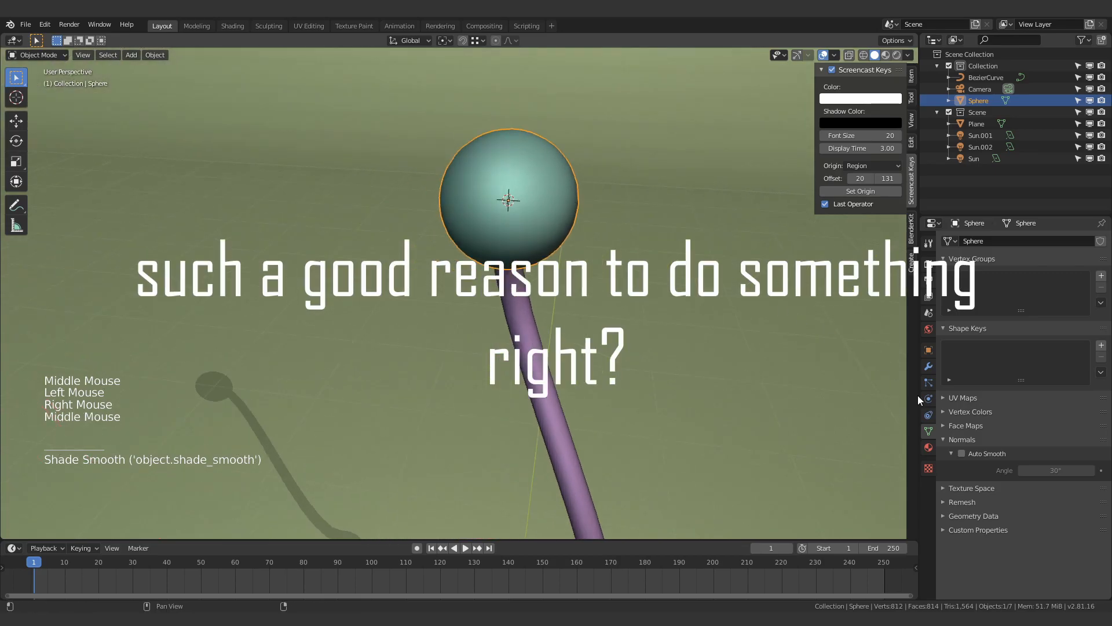
Add a particle system to the sphere and set its type to Hair.
{"action": "left_click", "coordinate": [927, 382]}
{"action": "scroll", "coordinate": [901, 429], "scroll_direction": "down", "scroll_amount": 4}
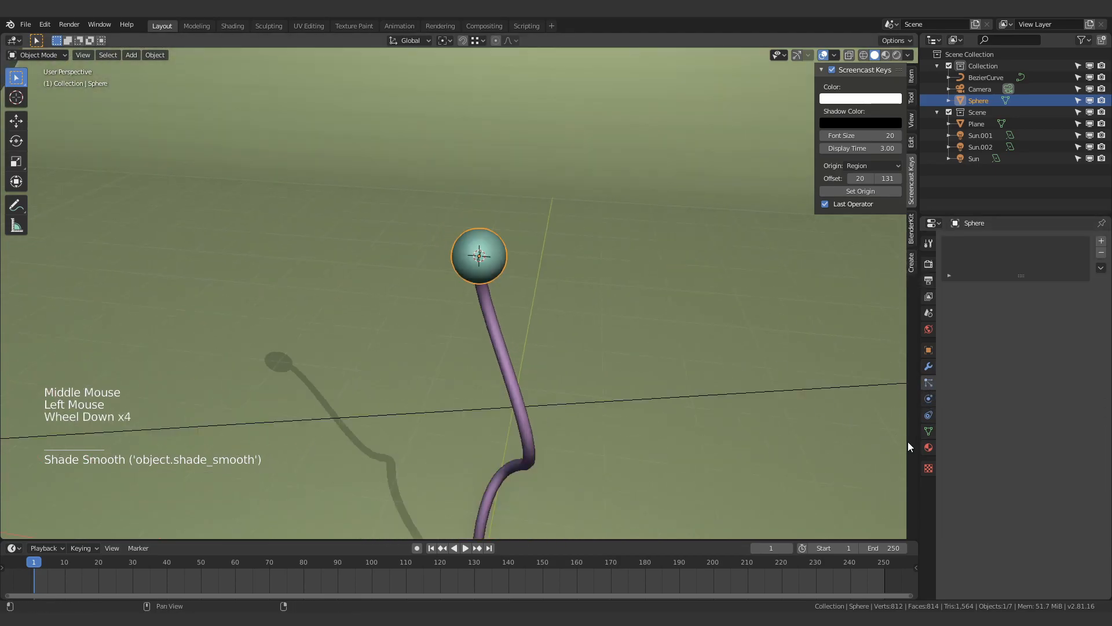
{"action": "left_click", "coordinate": [927, 428]}
{"action": "left_click", "coordinate": [927, 383]}
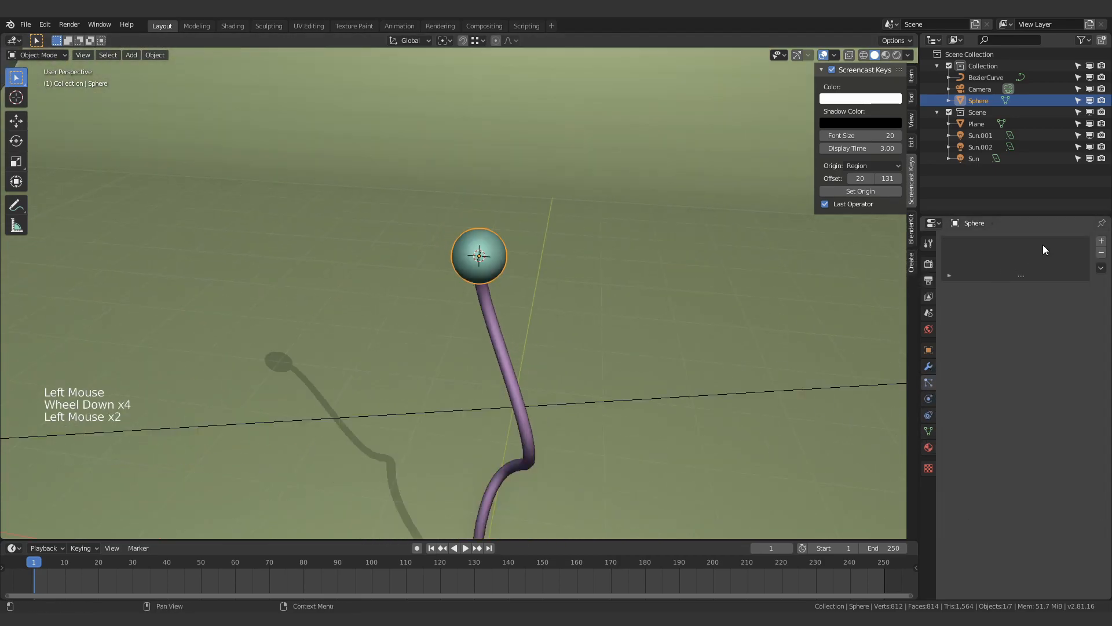
{"action": "left_click", "coordinate": [1101, 241]}
{"action": "middle_click_drag", "start_coordinate": [715, 304], "coordinate": [678, 322], "text": "shift"}
{"action": "left_click", "coordinate": [1043, 306]}
{"action": "scroll", "coordinate": [678, 322], "scroll_direction": "down", "scroll_amount": 6}
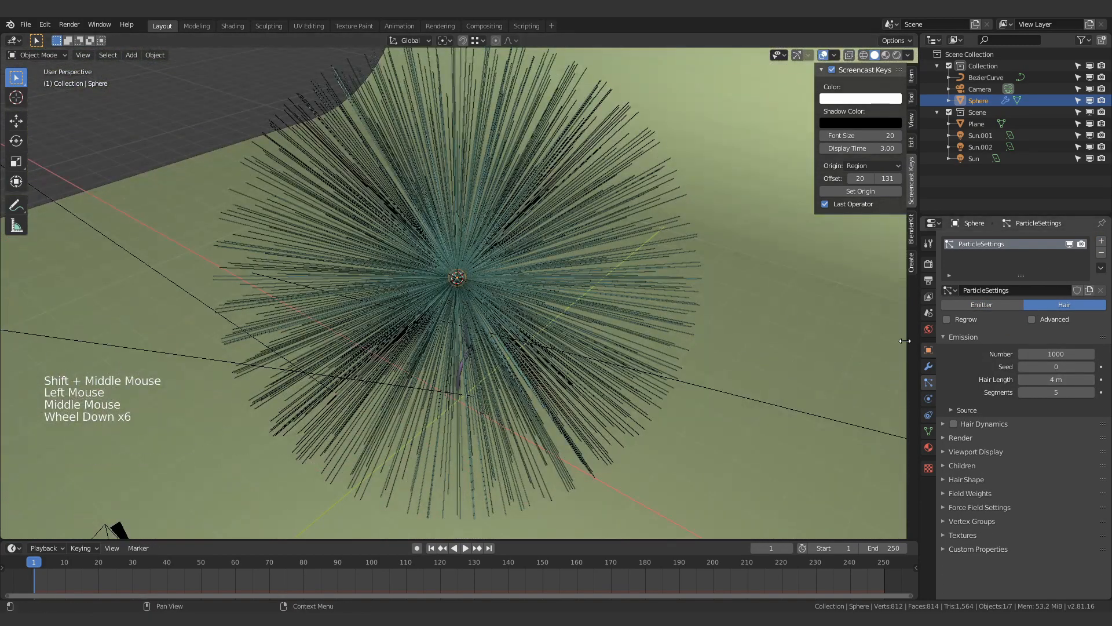
Shorten the sphere's particle hair to a hair length of 0.2 m.
{"action": "scroll", "coordinate": [521, 235], "scroll_direction": "up", "scroll_amount": 4}
{"action": "left_click_drag", "start_coordinate": [1054, 380], "coordinate": [1064, 380], "text": "shift"}
{"action": "type", "text": "1"}
{"action": "key", "text": "Return"}
{"action": "left_click", "coordinate": [1065, 382]}
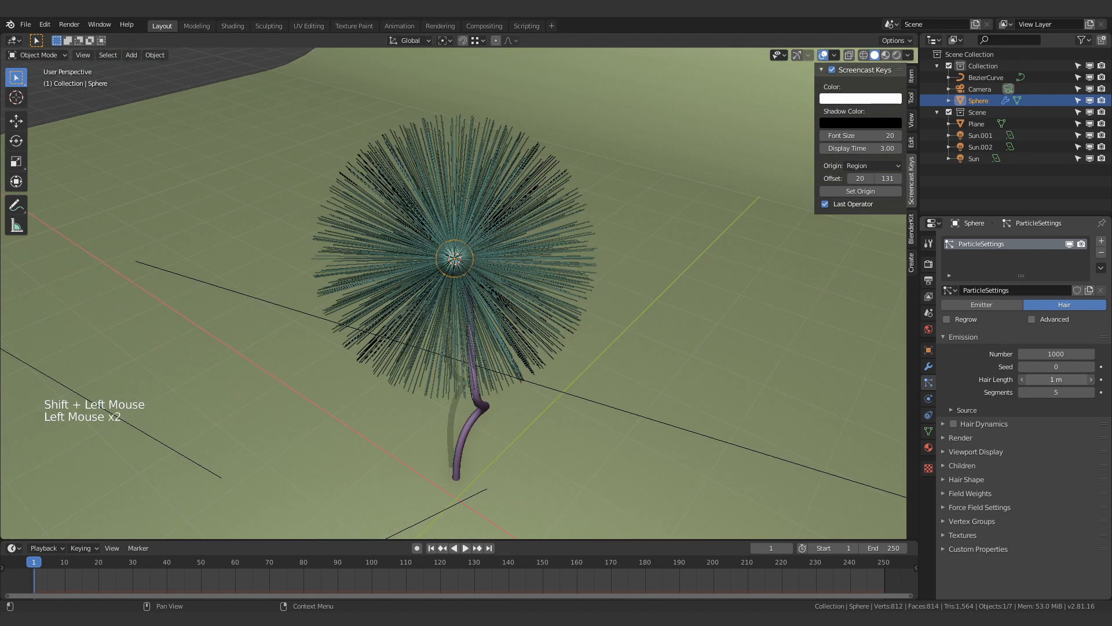
{"action": "type", "text": ".1"}
{"action": "key", "text": "Return"}
{"action": "left_click", "coordinate": [1065, 382]}
{"action": "middle_click_drag", "start_coordinate": [667, 336], "coordinate": [702, 297]}
{"action": "scroll", "coordinate": [693, 295], "scroll_direction": "up", "scroll_amount": 4}
Raise the camera along the Z axis to about 3.64 m to bring the flower head into the camera frame.
{"action": "key", "text": "KP_0"}
{"action": "scroll", "coordinate": [520, 308], "scroll_direction": "up", "scroll_amount": 4}
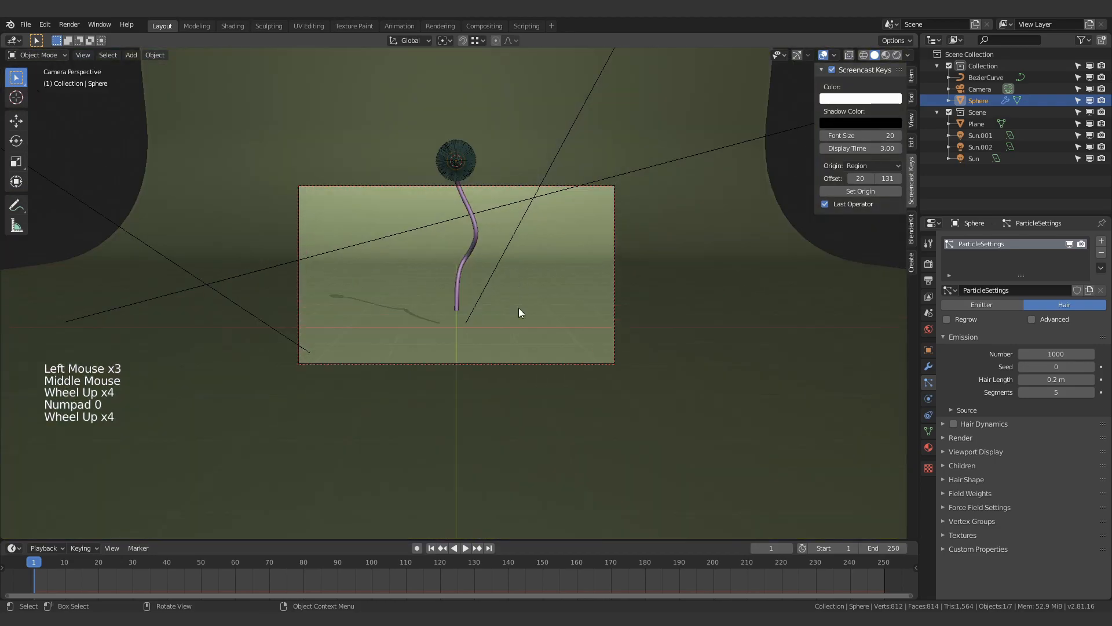
{"action": "left_click", "coordinate": [531, 365]}
{"action": "key", "text": "g"}
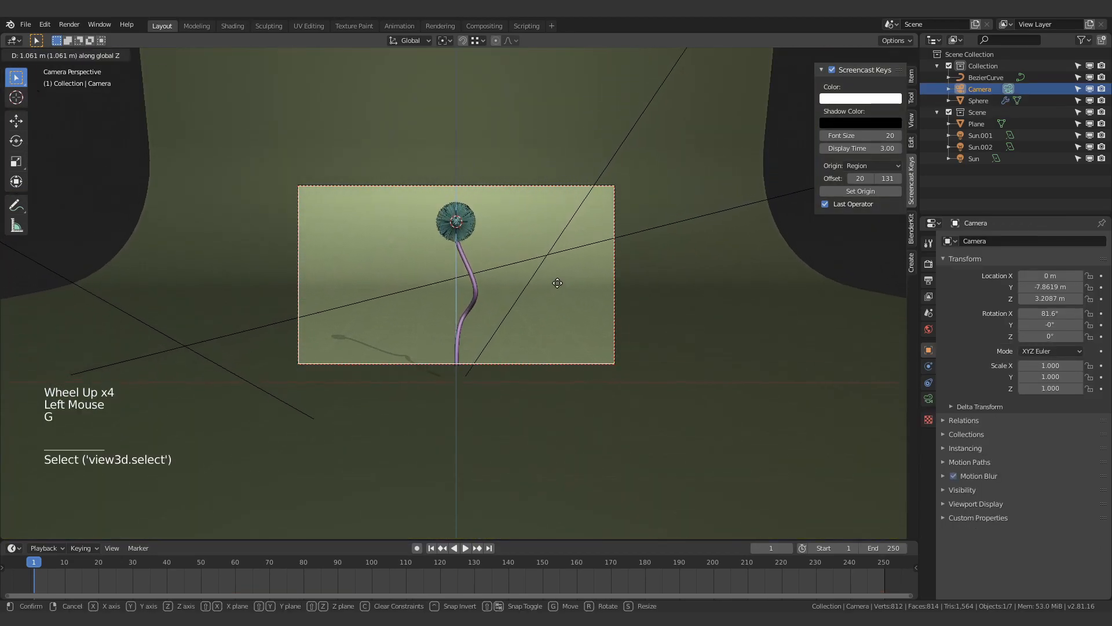
{"action": "left_click", "coordinate": [563, 251]}
{"action": "scroll", "coordinate": [498, 238], "scroll_direction": "up", "scroll_amount": 4}
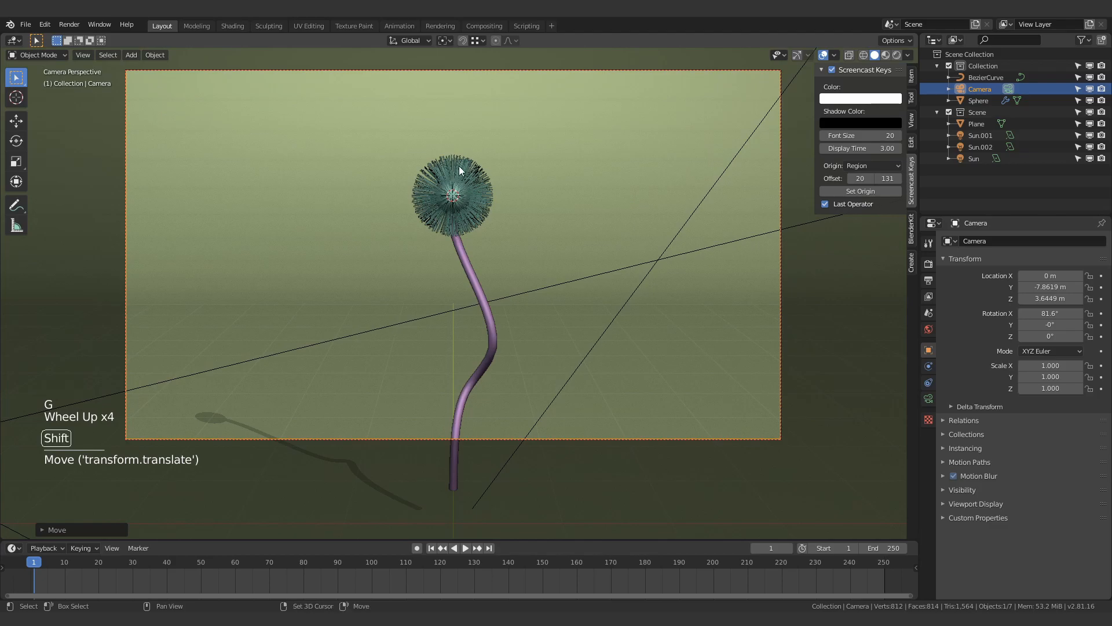
Preview the flower head in rendered shading, limiting the render region to a box around the head.
{"action": "middle_click_drag", "start_coordinate": [459, 166], "coordinate": [408, 200], "text": "shift"}
{"action": "key", "text": "ctrl+b"}
{"action": "left_click_drag", "start_coordinate": [305, 163], "coordinate": [592, 406]}
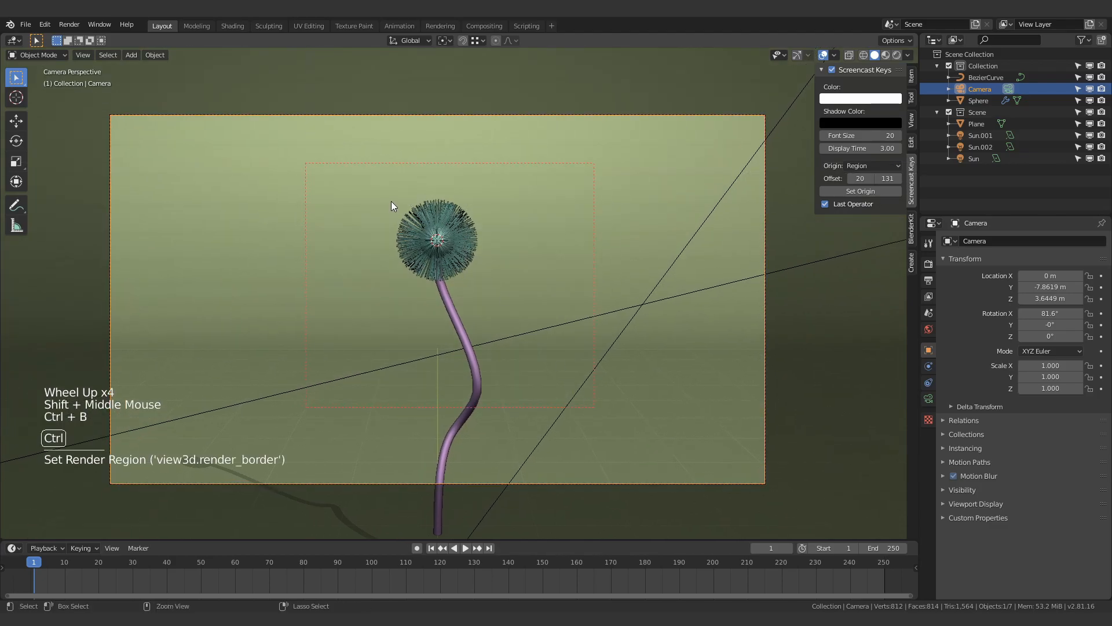
{"action": "key", "text": "z"}
{"action": "key", "text": "ctrl+b"}
{"action": "mouse_move", "coordinate": [373, 184]}
{"action": "left_mouse_down"}
{"action": "mouse_move", "coordinate": [452, 282]}
{"action": "mouse_move", "coordinate": [511, 321]}
{"action": "left_mouse_up"}
{"action": "scroll", "coordinate": [464, 232], "scroll_direction": "up", "scroll_amount": 6}
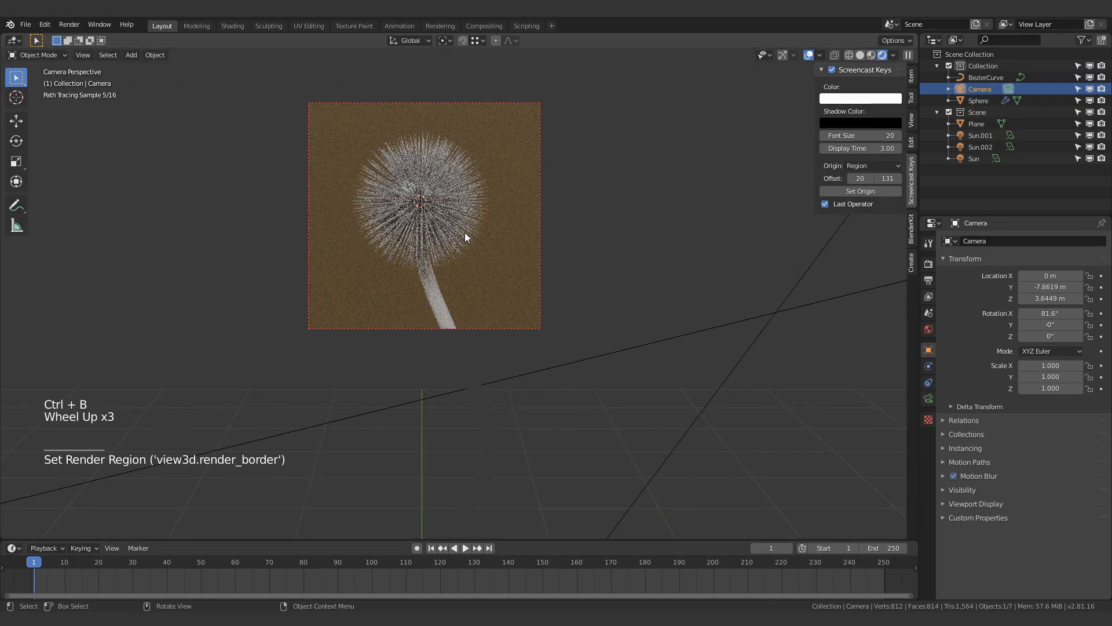
{"action": "middle_click_drag", "start_coordinate": [488, 261], "coordinate": [529, 354], "text": "shift"}
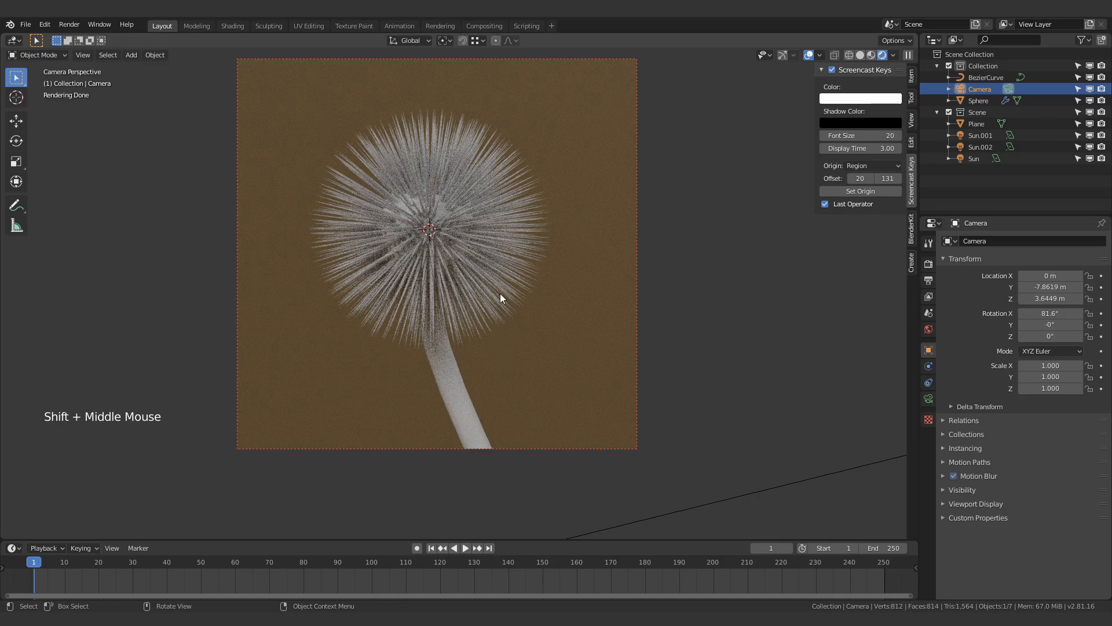
Select the sphere and set its hair particle number to 250.
{"action": "left_click", "coordinate": [424, 228]}
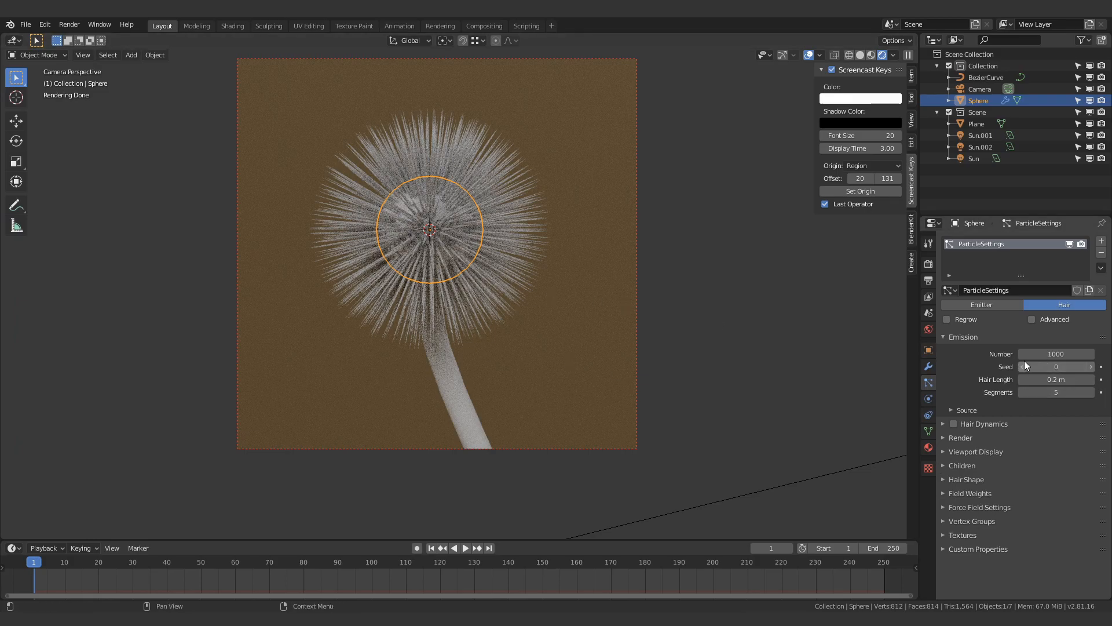
{"action": "left_click", "coordinate": [1056, 354]}
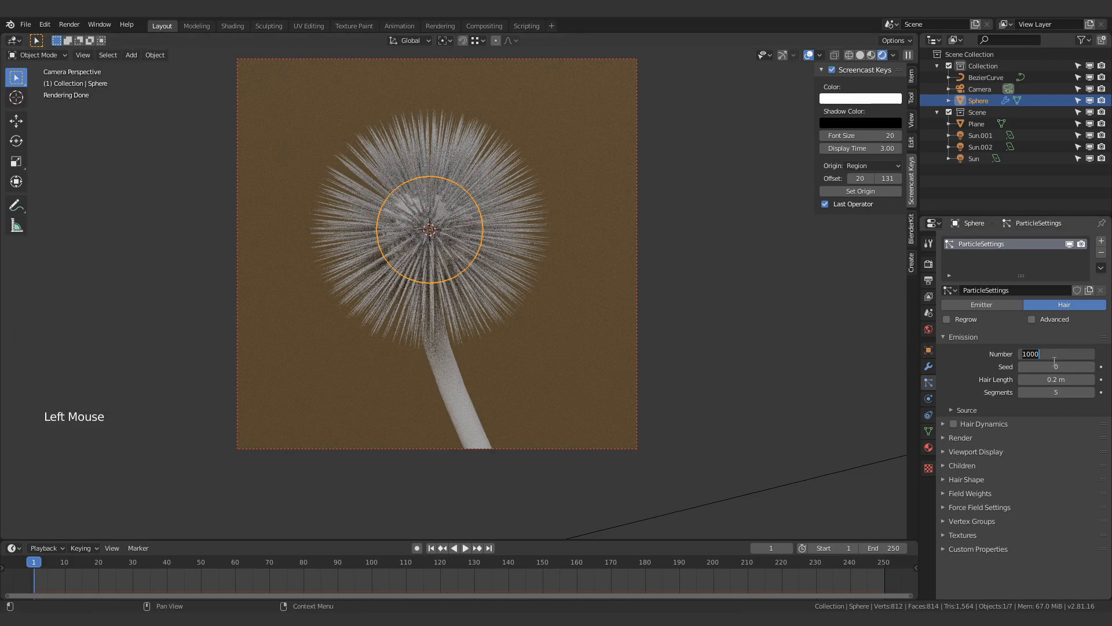
{"action": "left_click", "coordinate": [965, 458]}
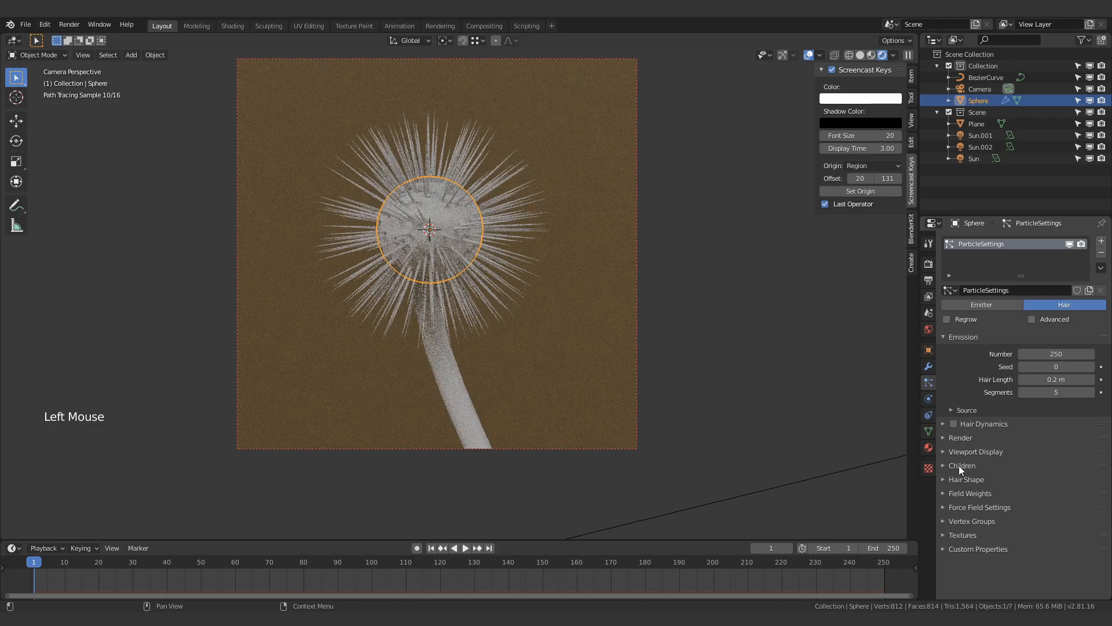
Enable Interpolated children for the hair and set their display amount to 100.
{"action": "left_click", "coordinate": [959, 464]}
{"action": "left_click", "coordinate": [1077, 482]}
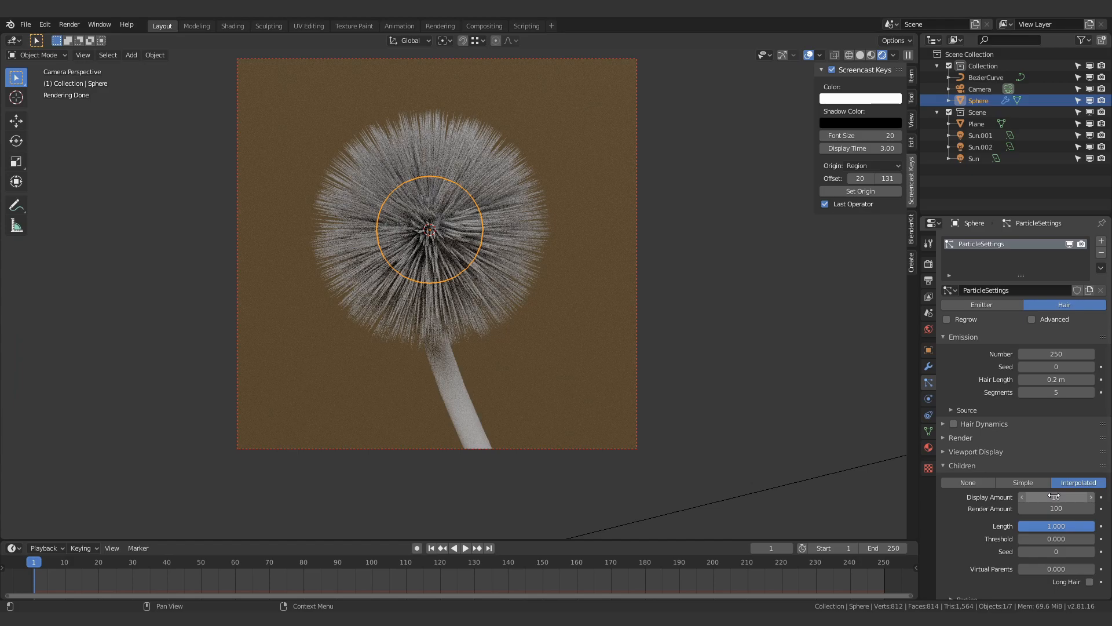
{"action": "left_click", "coordinate": [1055, 496]}
{"action": "type", "text": "100"}
{"action": "key", "text": "Return"}
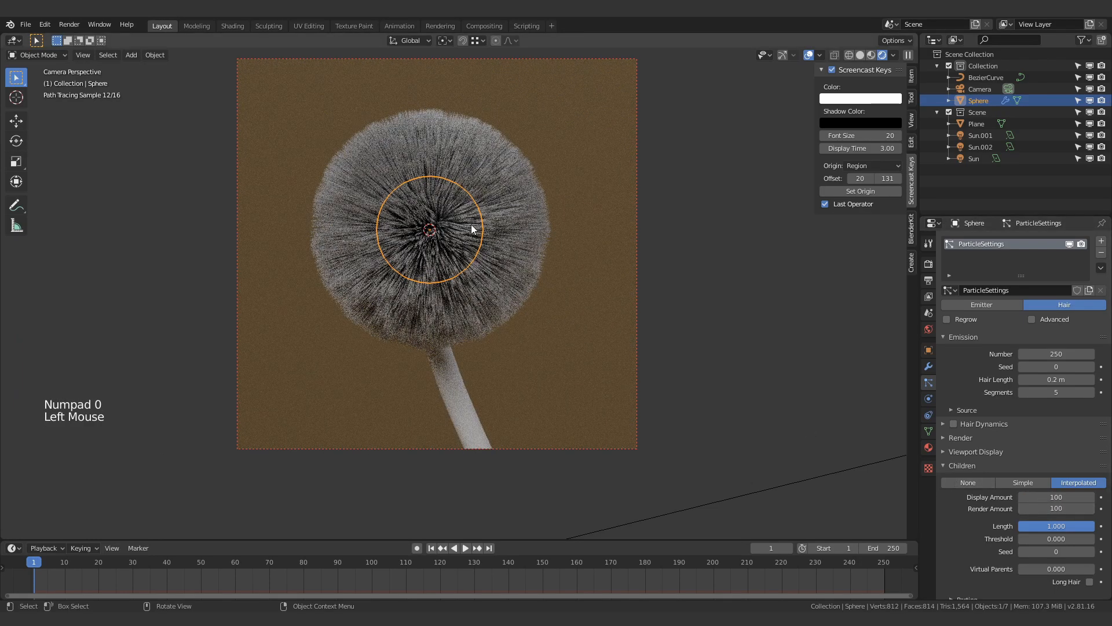
{"action": "left_click", "coordinate": [596, 285]}
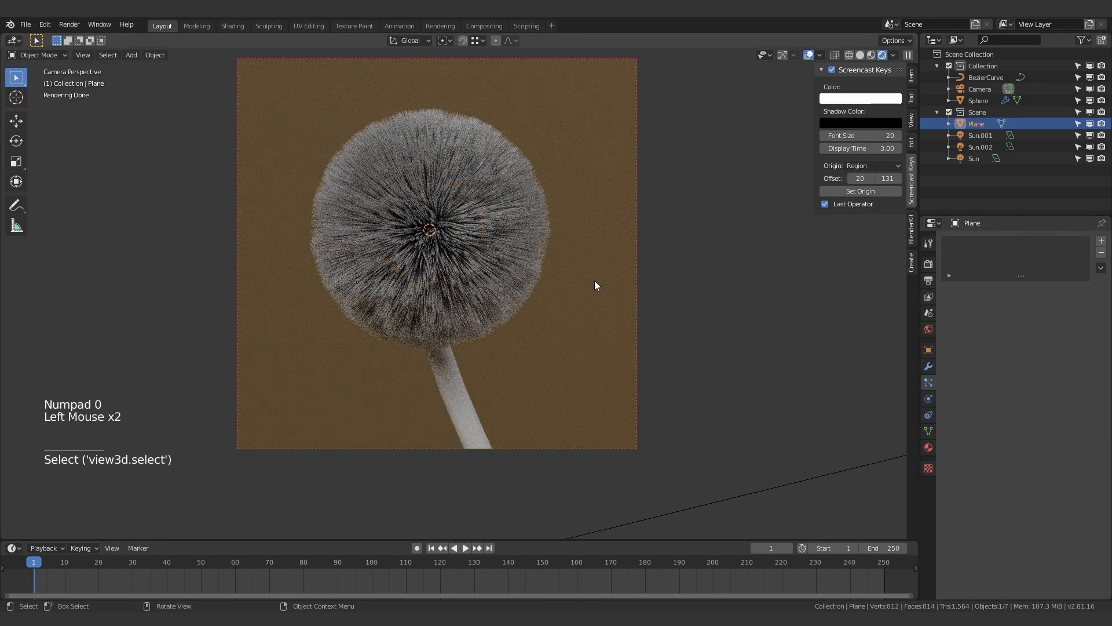
{"action": "left_click", "coordinate": [425, 237]}
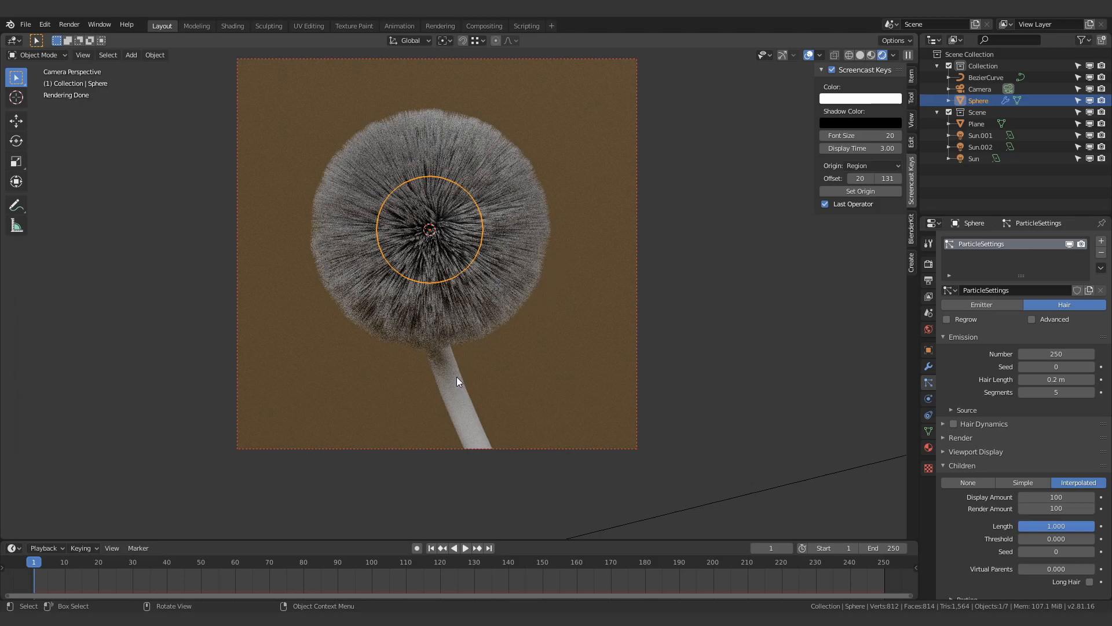
{"action": "left_click", "coordinate": [231, 26]}
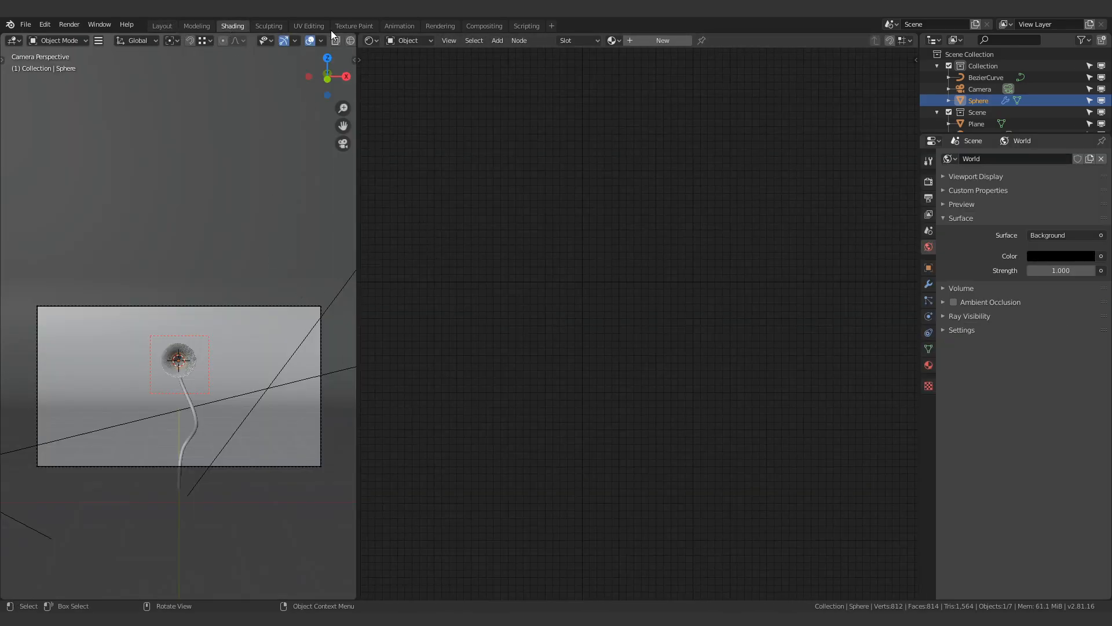
{"action": "mouse_move", "coordinate": [355, 130]}
{"action": "left_mouse_down"}
{"action": "mouse_move", "coordinate": [582, 140]}
{"action": "mouse_move", "coordinate": [374, 139]}
{"action": "left_mouse_up"}
{"action": "left_click_drag", "start_coordinate": [376, 218], "coordinate": [326, 217]}
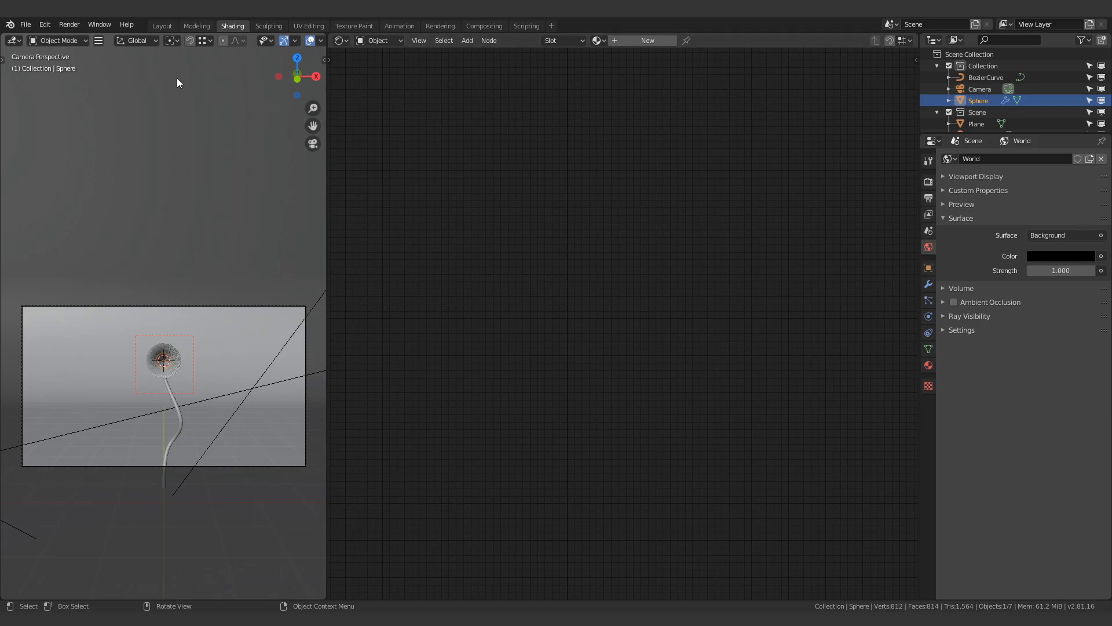
{"action": "left_click", "coordinate": [169, 26]}
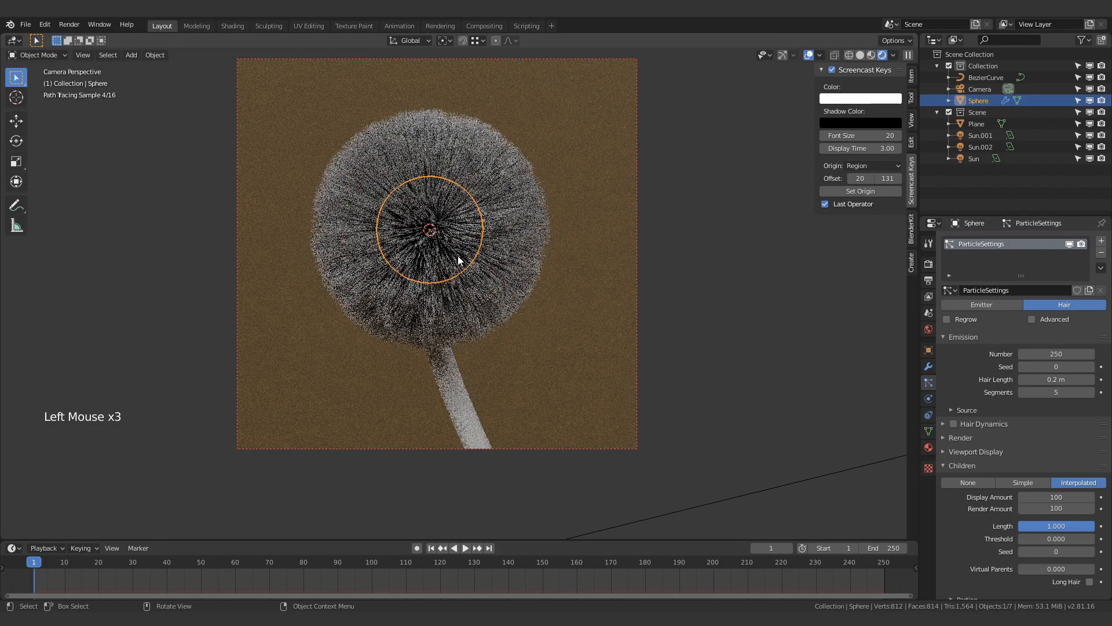
Select the Bezier curve stem and convert it to a mesh.
{"action": "left_click", "coordinate": [443, 374]}
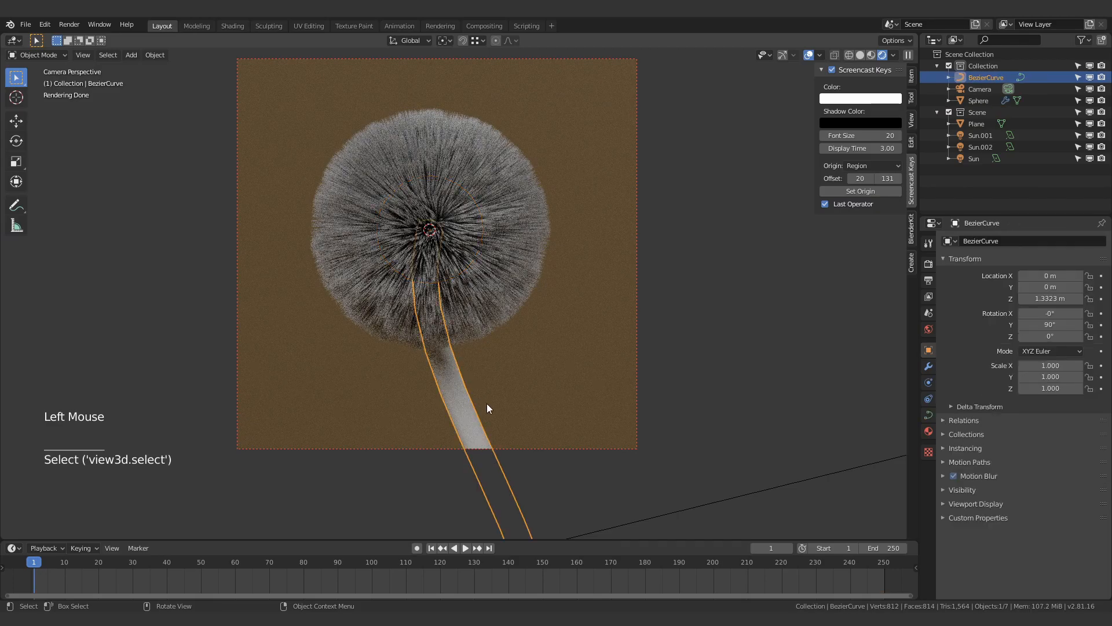
{"action": "scroll", "coordinate": [486, 408], "scroll_direction": "down", "scroll_amount": 1}
{"action": "middle_click_drag", "start_coordinate": [486, 408], "coordinate": [547, 351]}
{"action": "scroll", "coordinate": [445, 404], "scroll_direction": "down", "scroll_amount": 4}
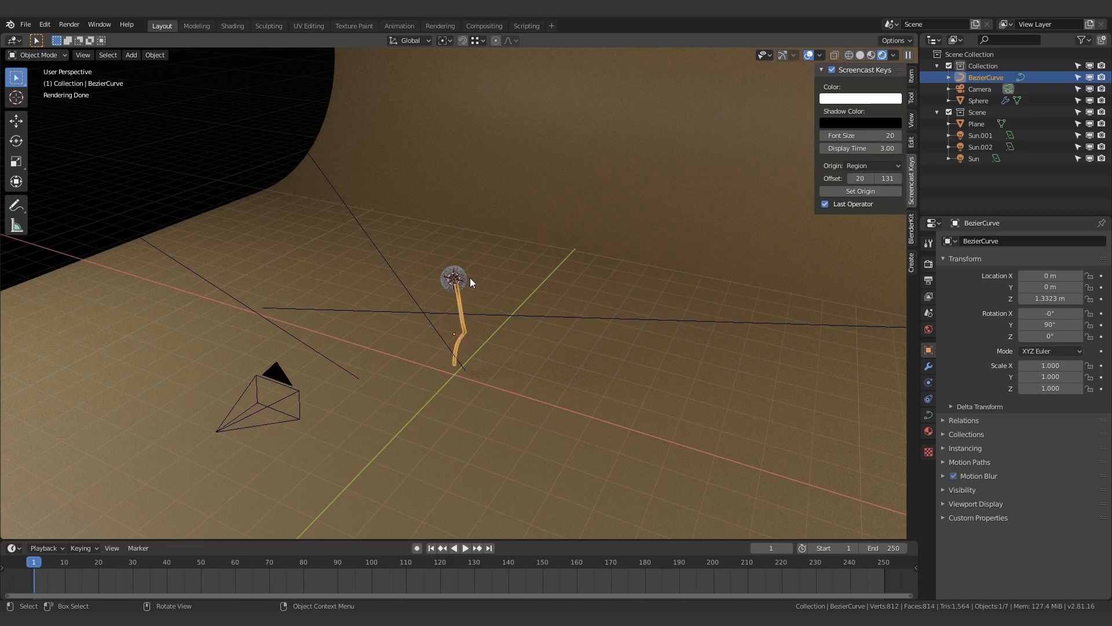
{"action": "middle_click_drag", "start_coordinate": [470, 279], "coordinate": [496, 274]}
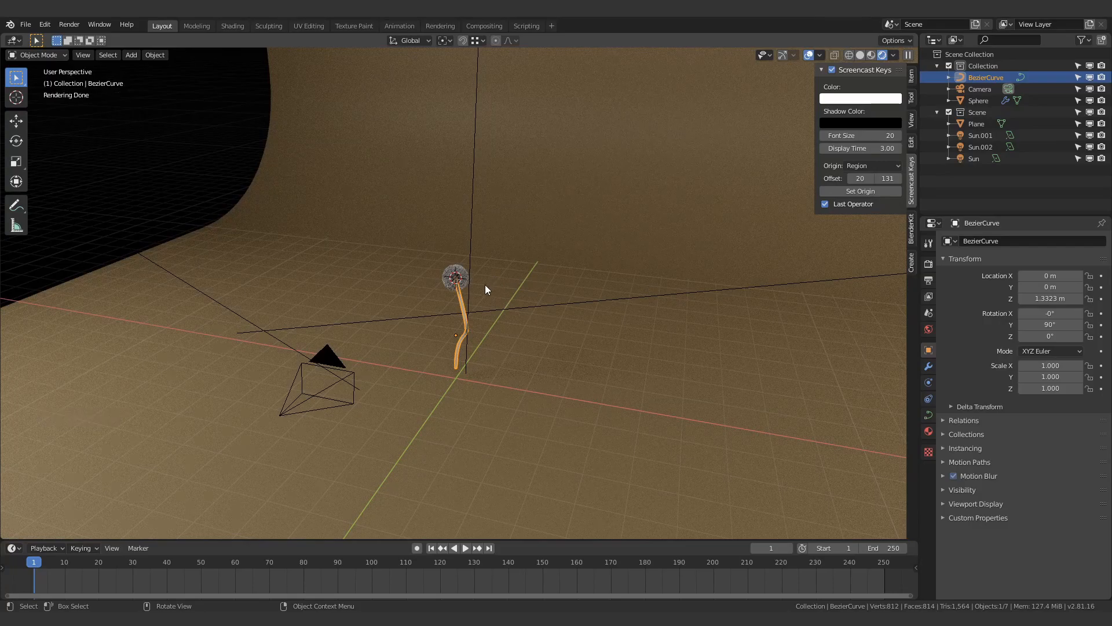
{"action": "key", "text": "KP_0"}
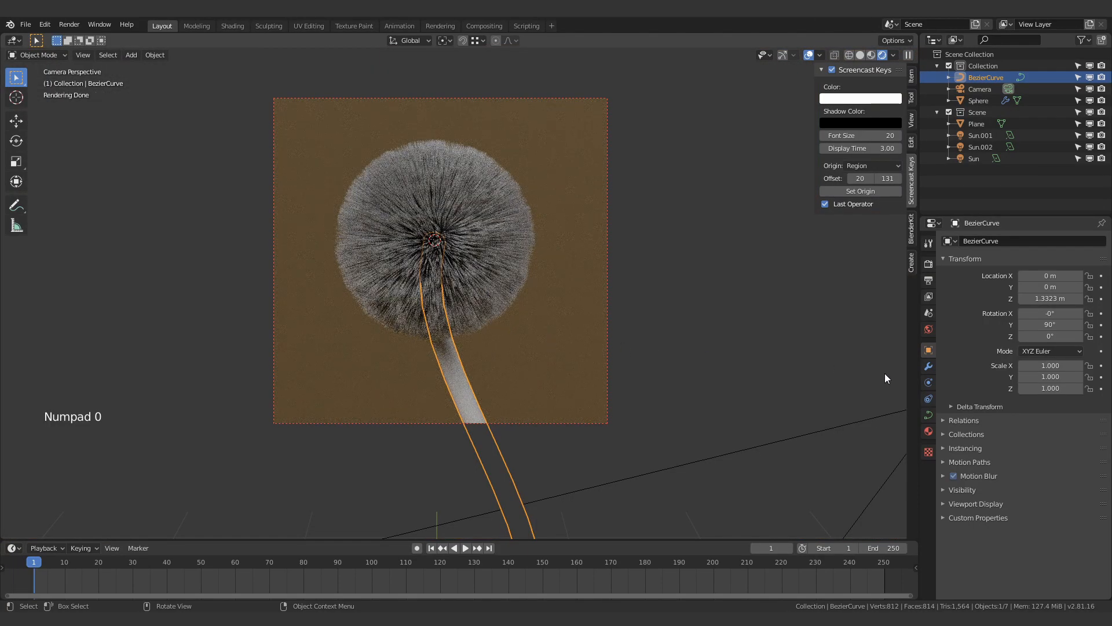
{"action": "left_click", "coordinate": [929, 432]}
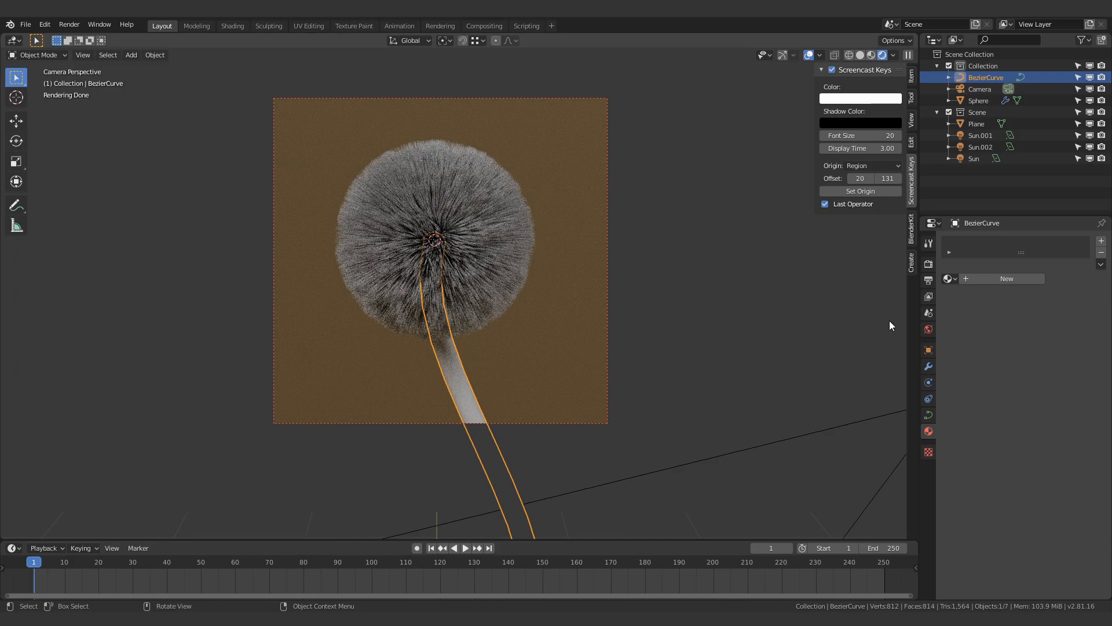
{"action": "left_click", "coordinate": [929, 415]}
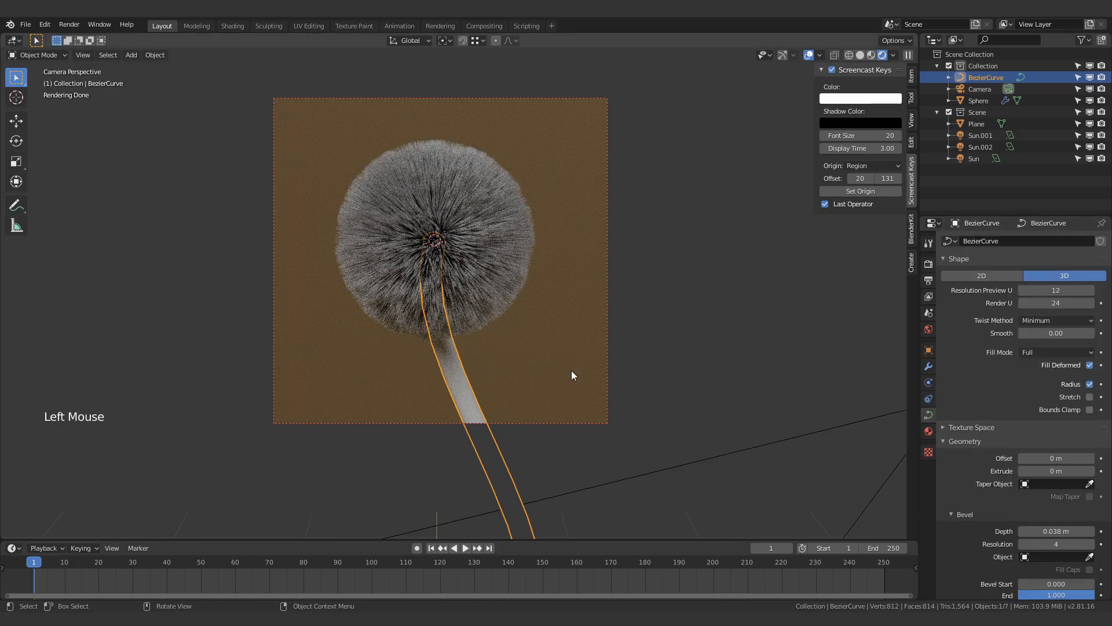
{"action": "right_click", "coordinate": [449, 350]}
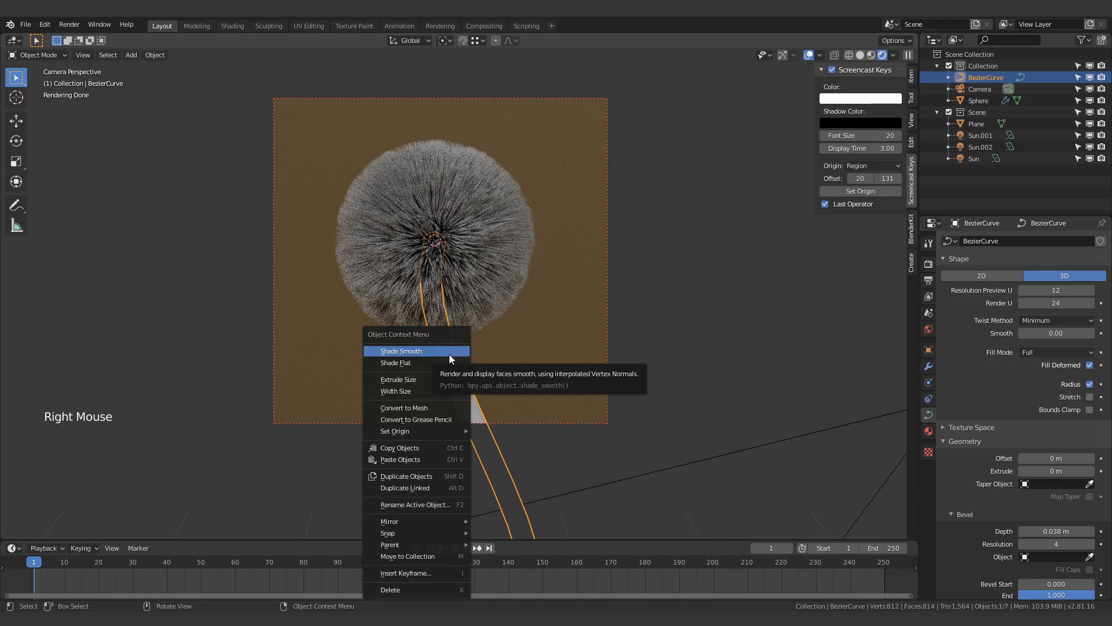
{"action": "left_click", "coordinate": [428, 406]}
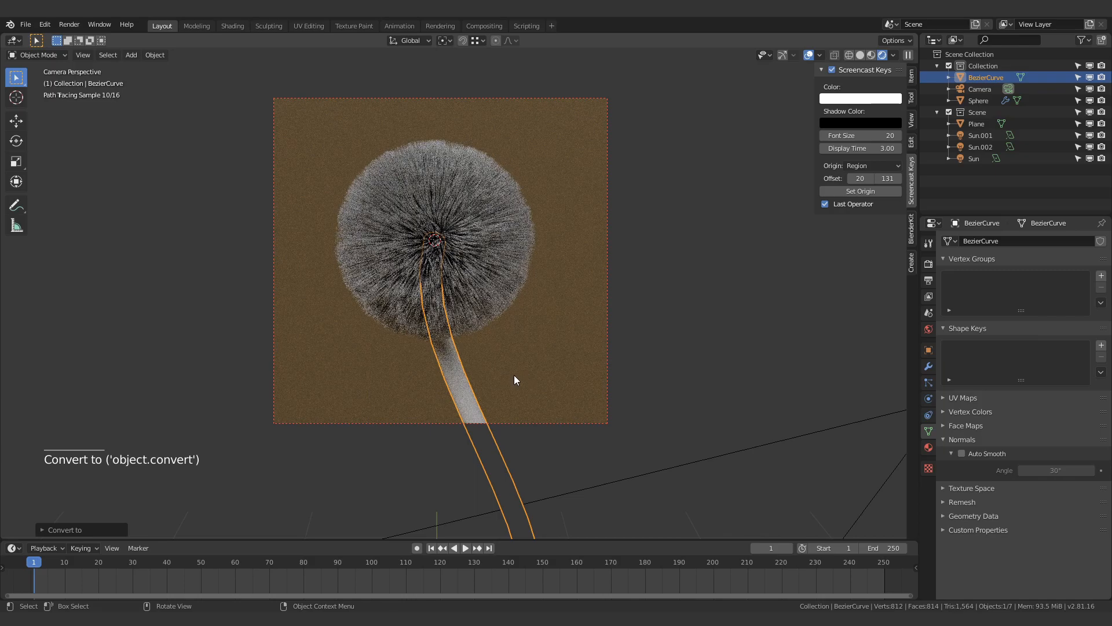
Inspect the converted stem's mesh in Edit Mode with vertex selection, and return to Object Mode.
{"action": "double_click", "coordinate": [459, 376]}
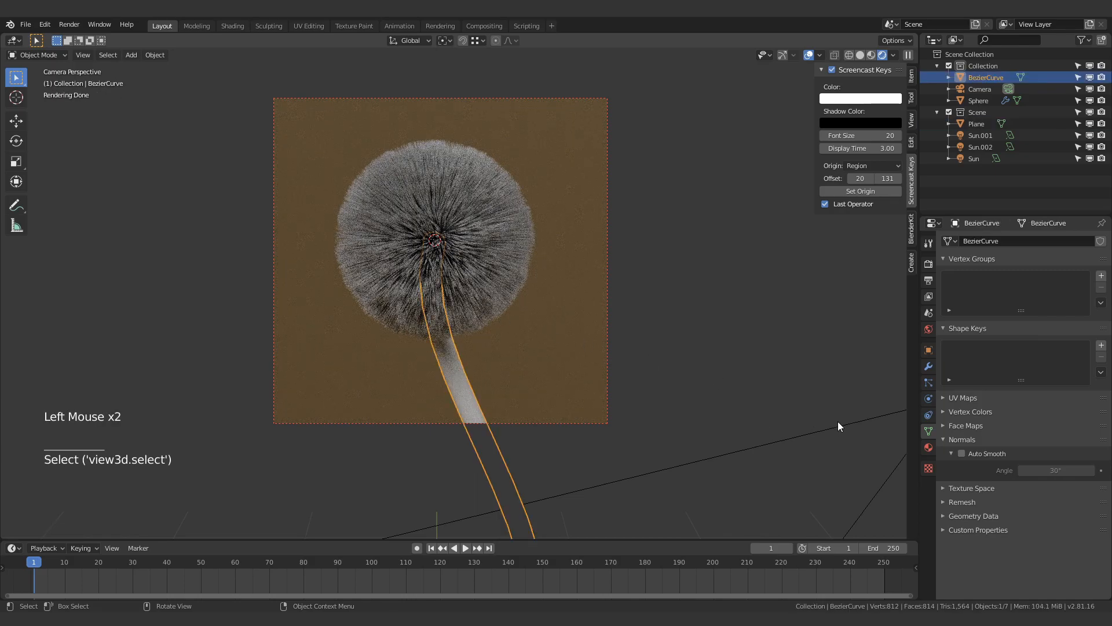
{"action": "scroll", "coordinate": [443, 376], "scroll_direction": "down", "scroll_amount": 1}
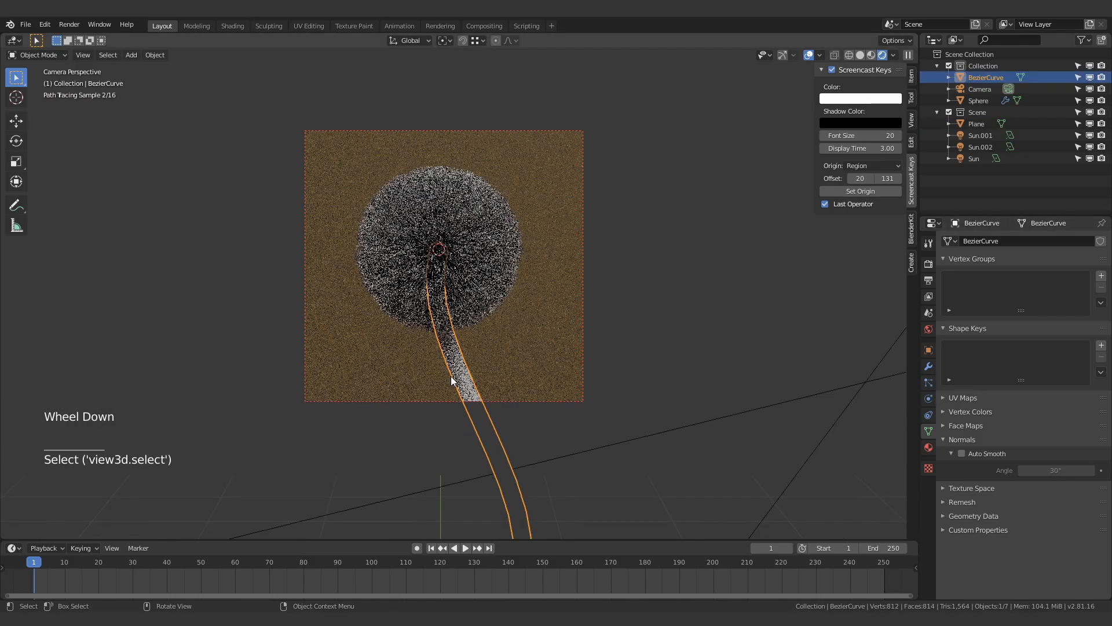
{"action": "scroll", "coordinate": [455, 375], "scroll_direction": "up", "scroll_amount": 1}
{"action": "key", "text": "Tab"}
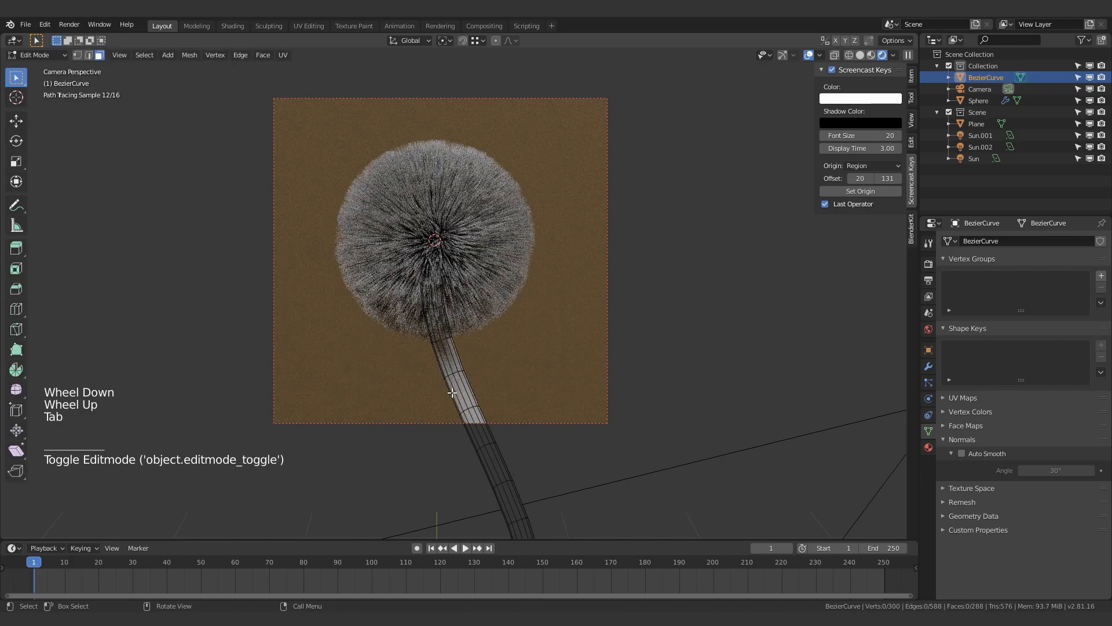
{"action": "key", "text": "1"}
{"action": "left_click", "coordinate": [445, 351]}
{"action": "left_click", "coordinate": [445, 351]}
{"action": "key", "text": "Tab"}
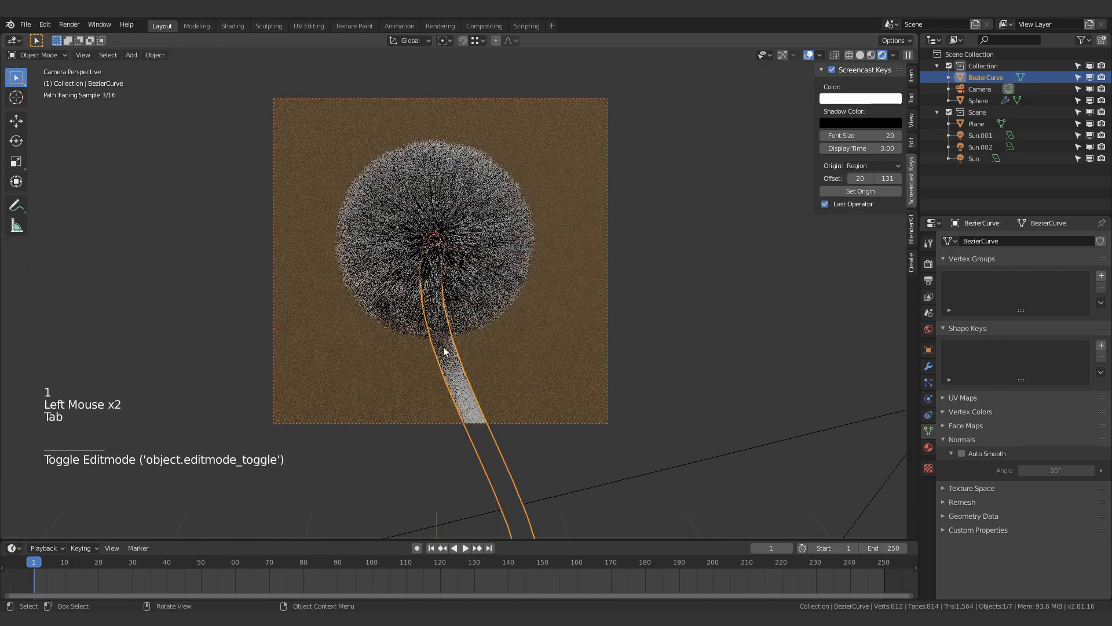
{"action": "scroll", "coordinate": [483, 431], "scroll_direction": "down", "scroll_amount": 7}
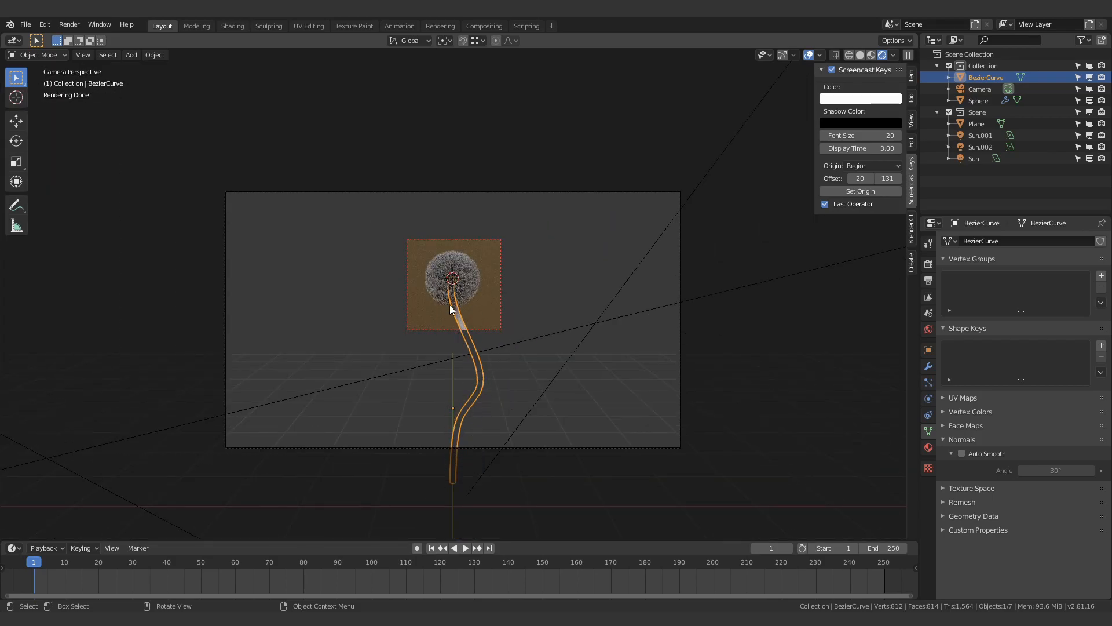
{"action": "scroll", "coordinate": [450, 309], "scroll_direction": "up", "scroll_amount": 7}
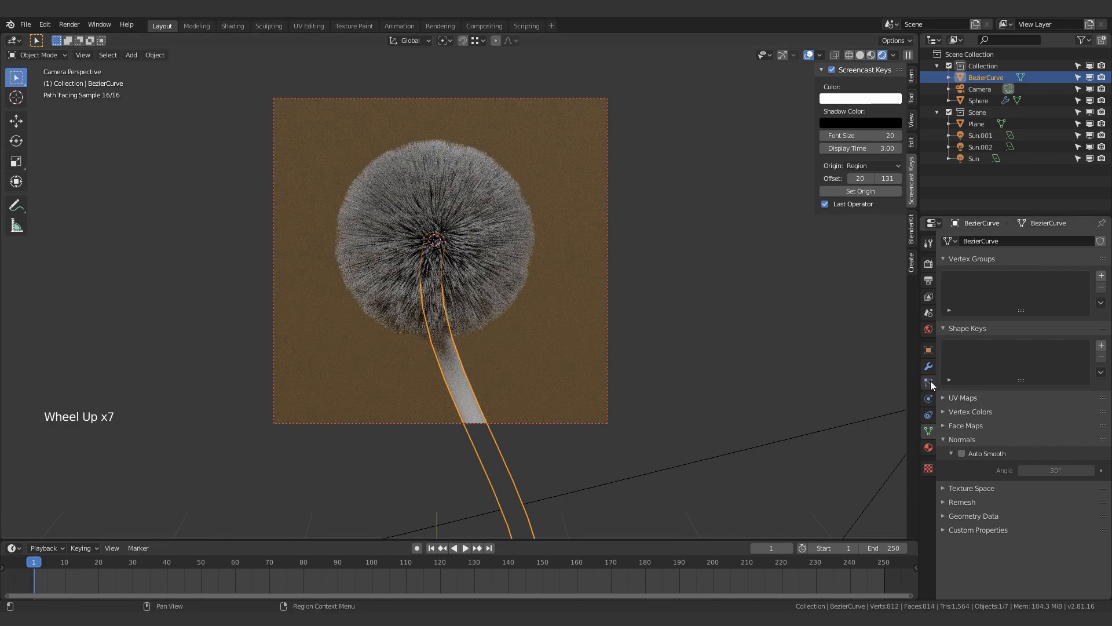
Add a particle system to the stem and name its settings thorn.
{"action": "left_click", "coordinate": [930, 383]}
{"action": "left_click", "coordinate": [1100, 241]}
{"action": "left_click", "coordinate": [988, 289]}
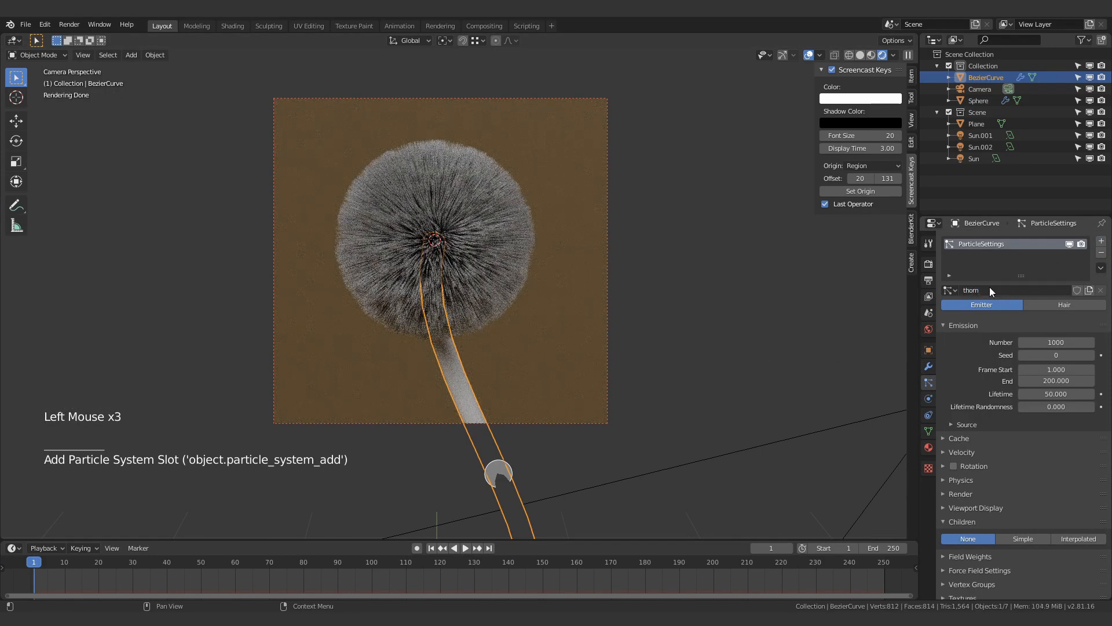
{"action": "key", "text": "Return"}
{"action": "scroll", "coordinate": [658, 304], "scroll_direction": "down", "scroll_amount": 4}
{"action": "scroll", "coordinate": [658, 304], "scroll_direction": "up", "scroll_amount": 3}
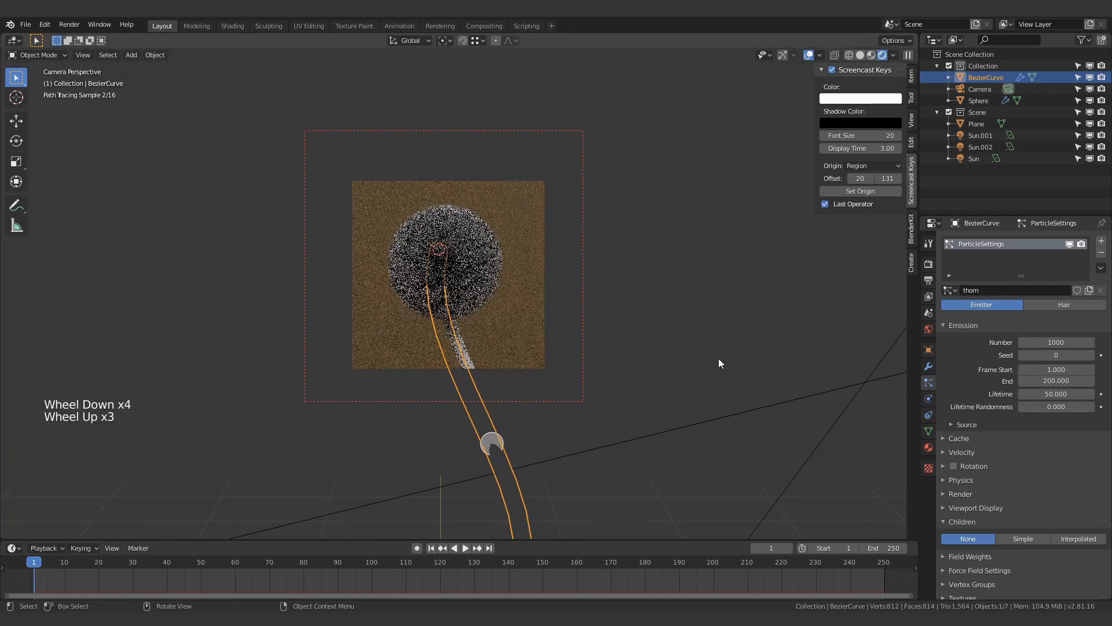
{"action": "left_click", "coordinate": [1042, 342]}
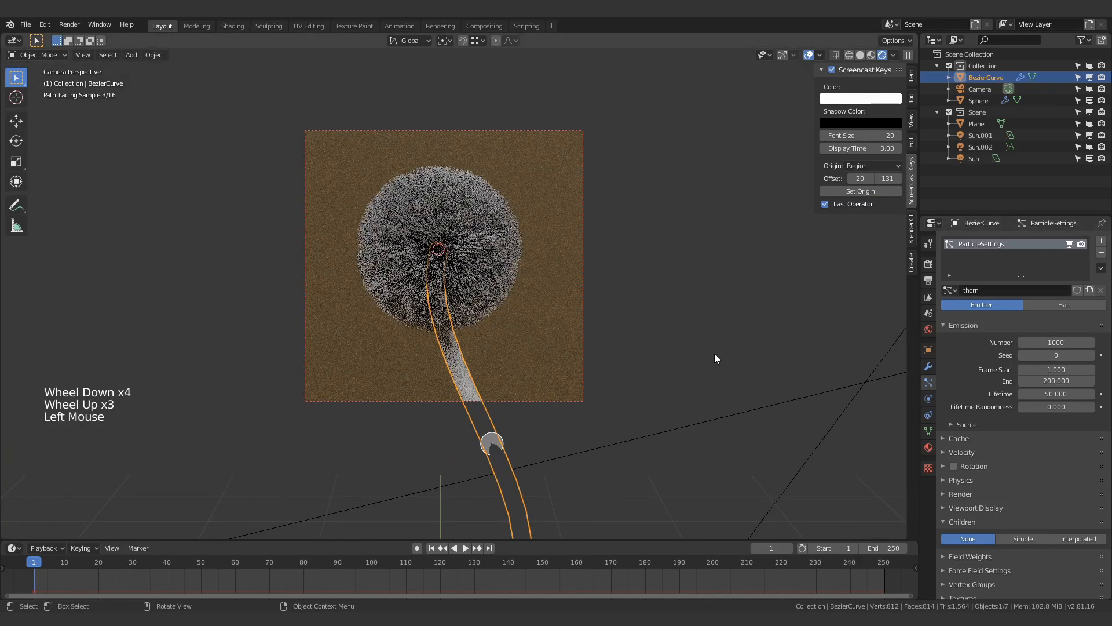
Change the stem's thorn particle system to Hair and set the number to 50.
{"action": "middle_click_drag", "start_coordinate": [714, 353], "coordinate": [719, 394]}
{"action": "scroll", "coordinate": [794, 403], "scroll_direction": "down", "scroll_amount": 4}
{"action": "left_click", "coordinate": [1065, 305]}
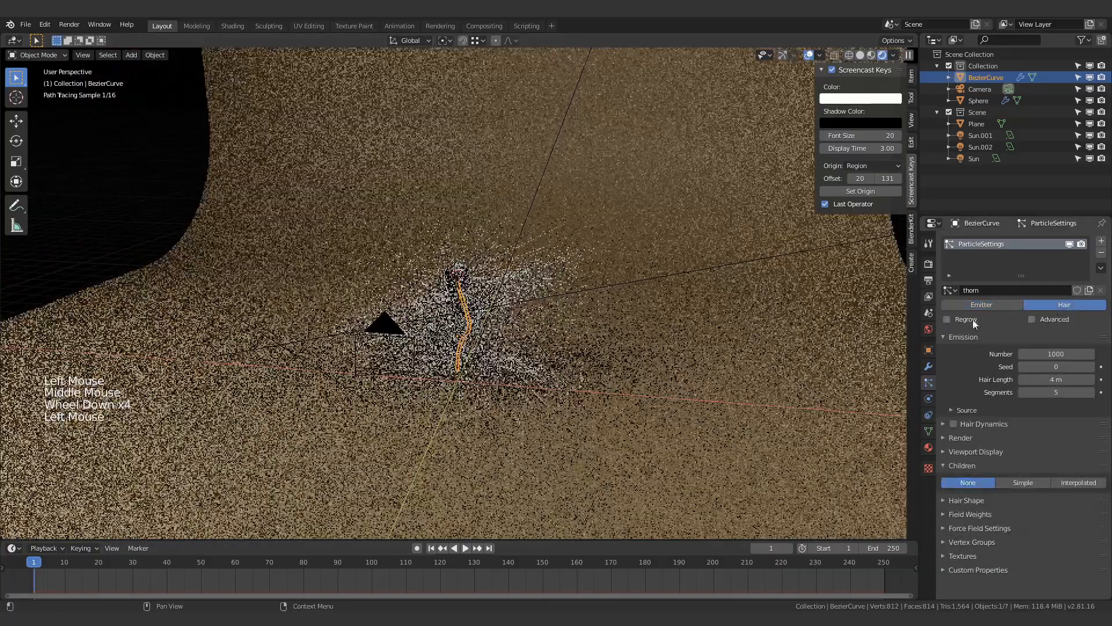
{"action": "scroll", "coordinate": [811, 359], "scroll_direction": "up", "scroll_amount": 4}
{"action": "left_click", "coordinate": [1048, 352]}
{"action": "type", "text": "50"}
{"action": "key", "text": "Return"}
{"action": "key", "text": "KP_0"}
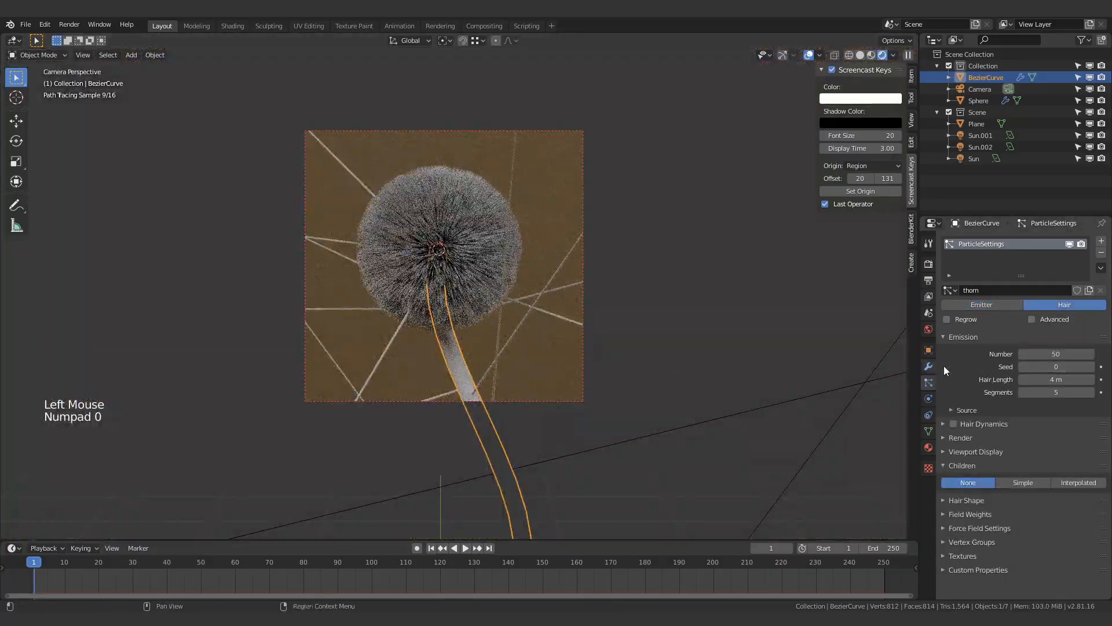
Set the thorn hair length to 0.25 m and shorten it further to 0.1 m.
{"action": "middle_click_drag", "start_coordinate": [695, 365], "coordinate": [749, 377]}
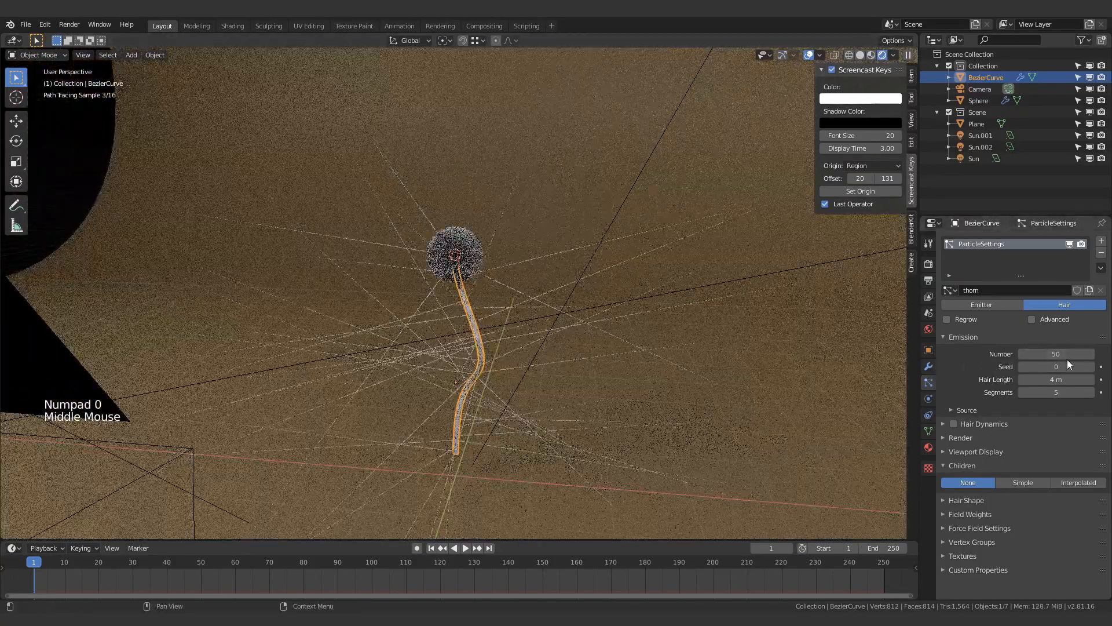
{"action": "left_click", "coordinate": [1063, 377]}
{"action": "type", "text": ".25"}
{"action": "key", "text": "Return"}
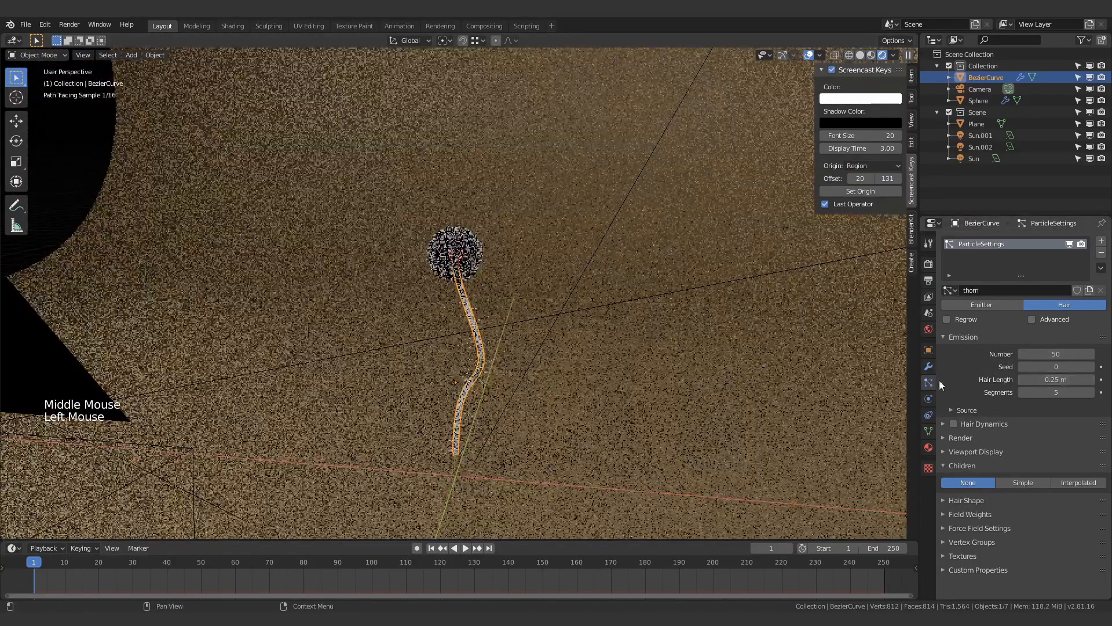
{"action": "scroll", "coordinate": [585, 368], "scroll_direction": "up", "scroll_amount": 3}
{"action": "left_click_drag", "start_coordinate": [1037, 375], "coordinate": [1017, 377]}
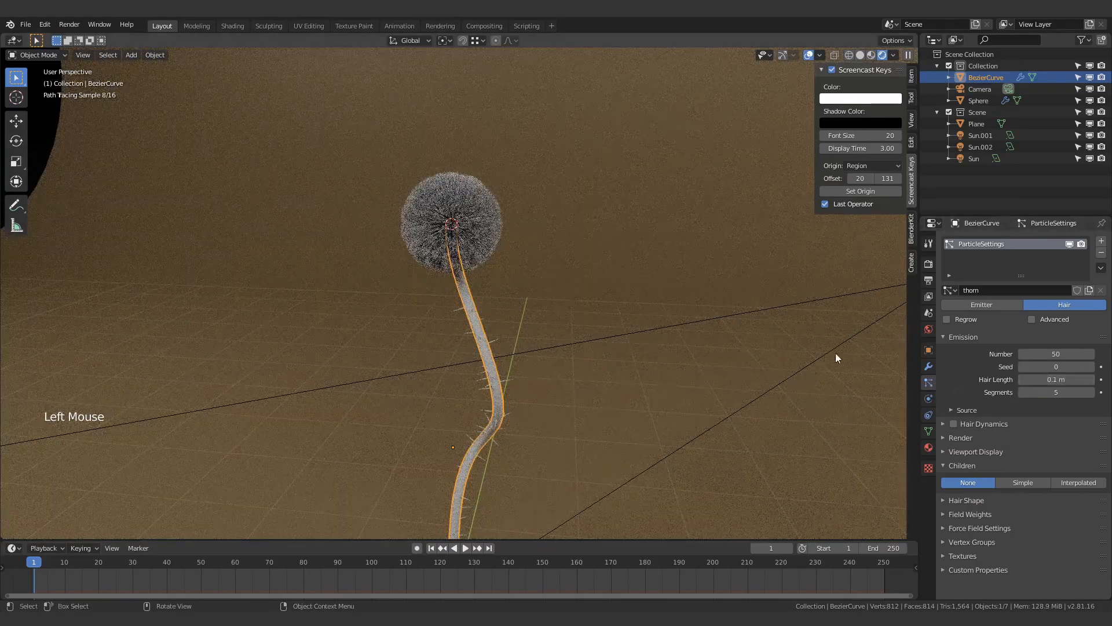
Set the thorn hair number to 100 and check the stem through the camera.
{"action": "key", "text": "Return"}
{"action": "middle_click_drag", "start_coordinate": [668, 359], "coordinate": [564, 342]}
{"action": "key", "text": "KP_0"}
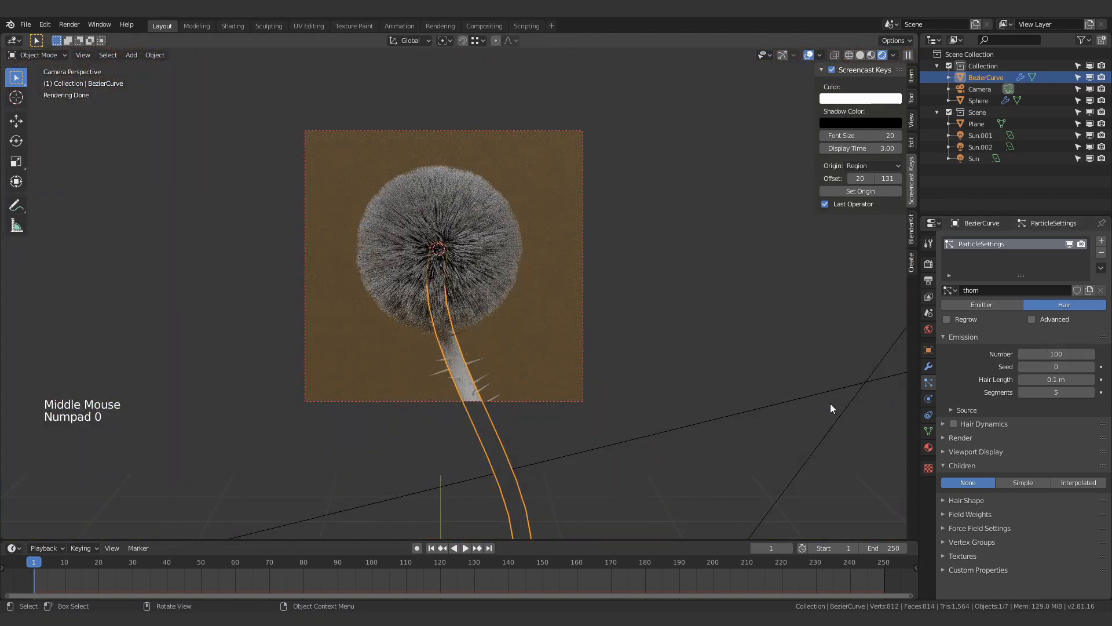
Try Interpolated and Simple children on the stem's thorn hairs and switch the children back to None.
{"action": "left_click", "coordinate": [1066, 481]}
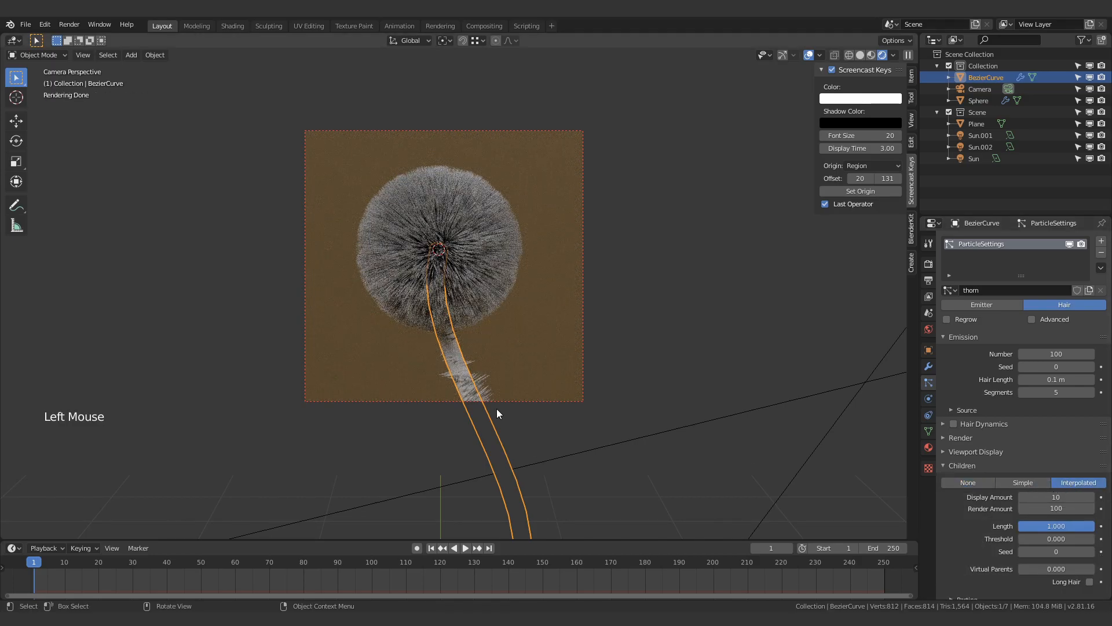
{"action": "scroll", "coordinate": [460, 371], "scroll_direction": "up", "scroll_amount": 4}
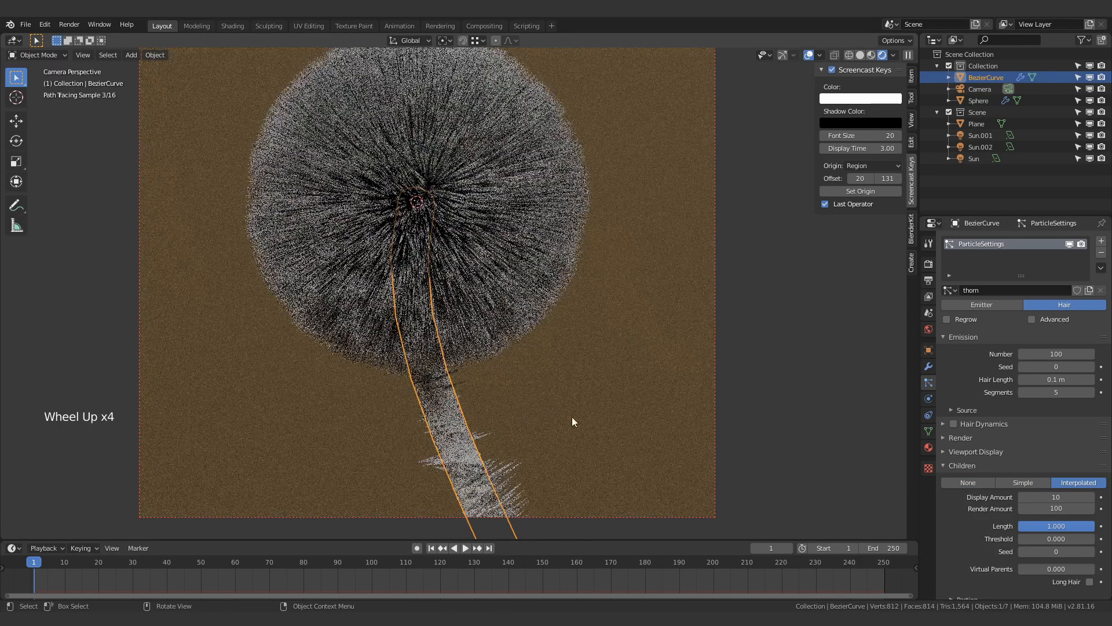
{"action": "left_click", "coordinate": [1031, 482]}
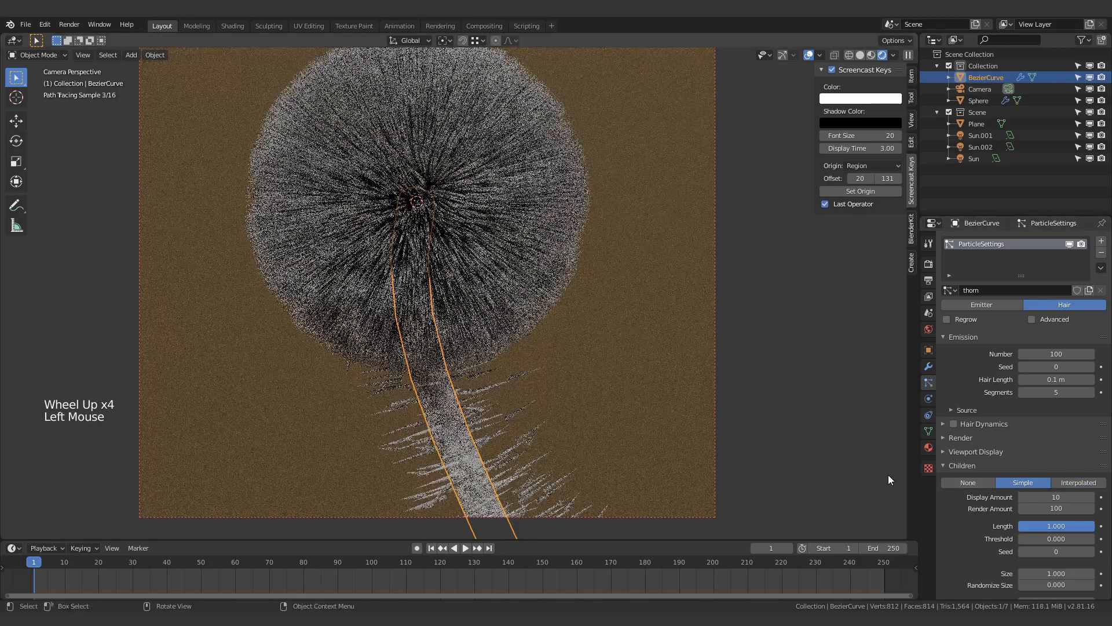
{"action": "left_click", "coordinate": [973, 484]}
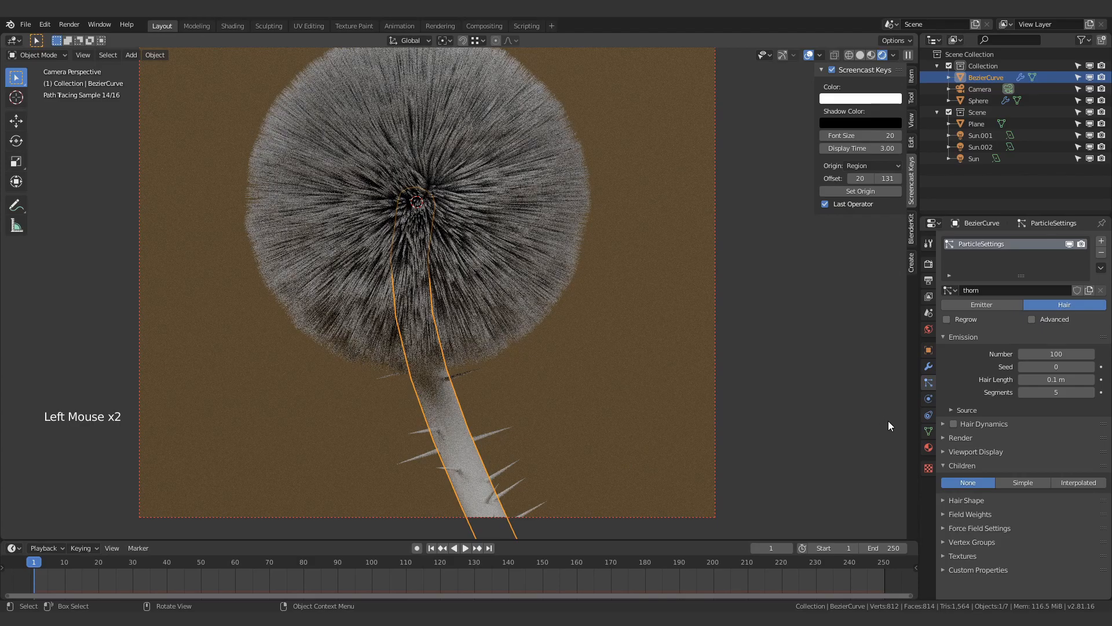
Set the thorn hair seed to 61 to redistribute the thorns along the stem.
{"action": "middle_click_drag", "start_coordinate": [735, 381], "coordinate": [677, 407], "text": "shift"}
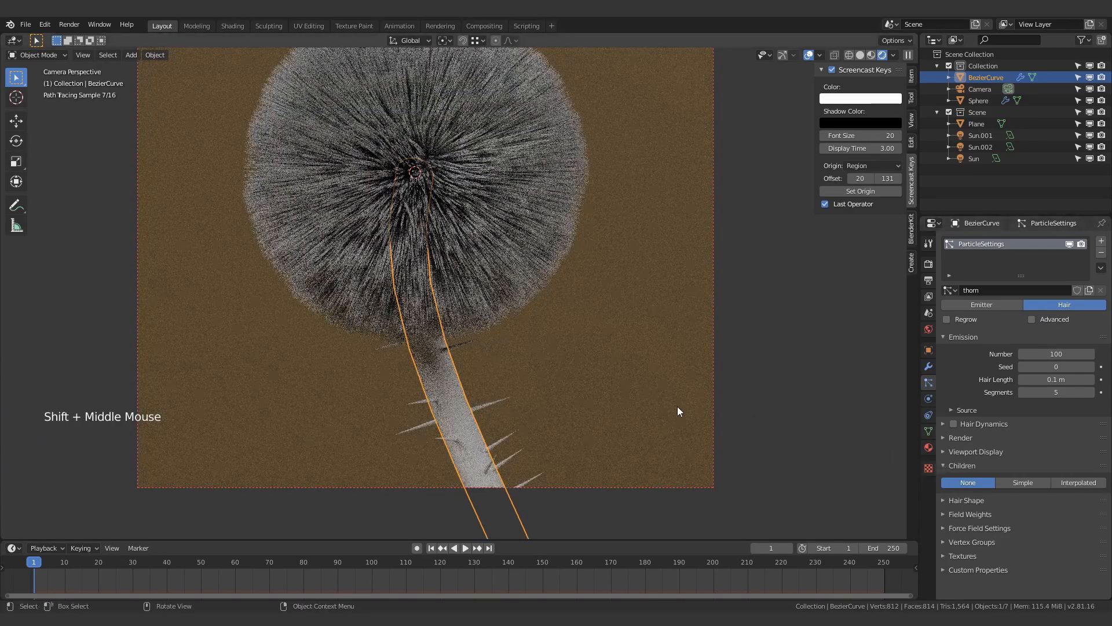
{"action": "scroll", "coordinate": [678, 408], "scroll_direction": "down", "scroll_amount": 3}
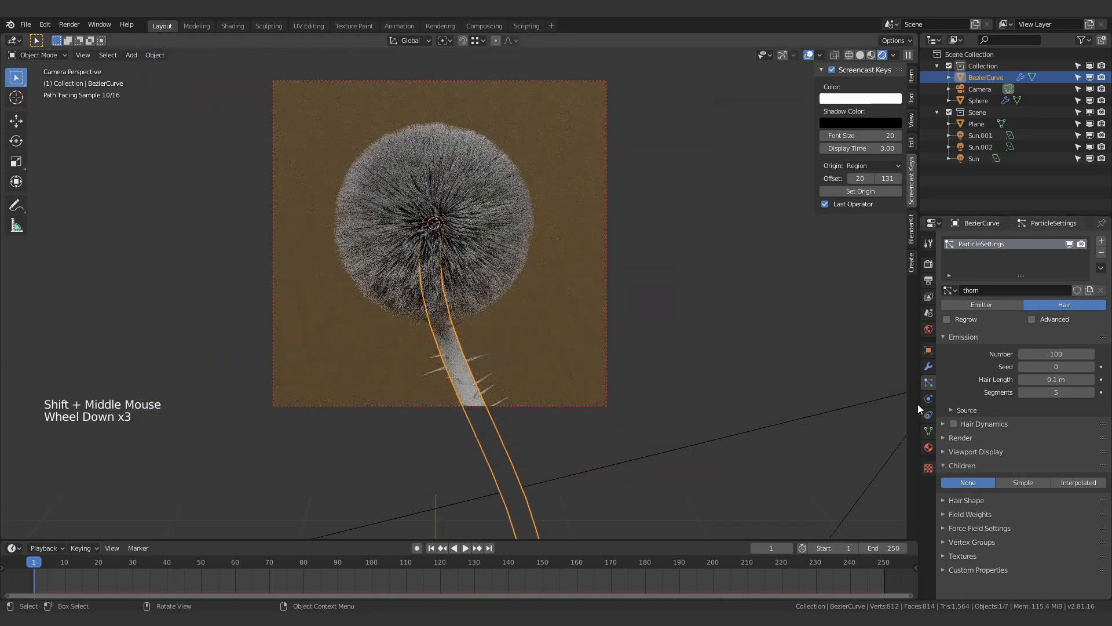
{"action": "left_click", "coordinate": [1056, 366]}
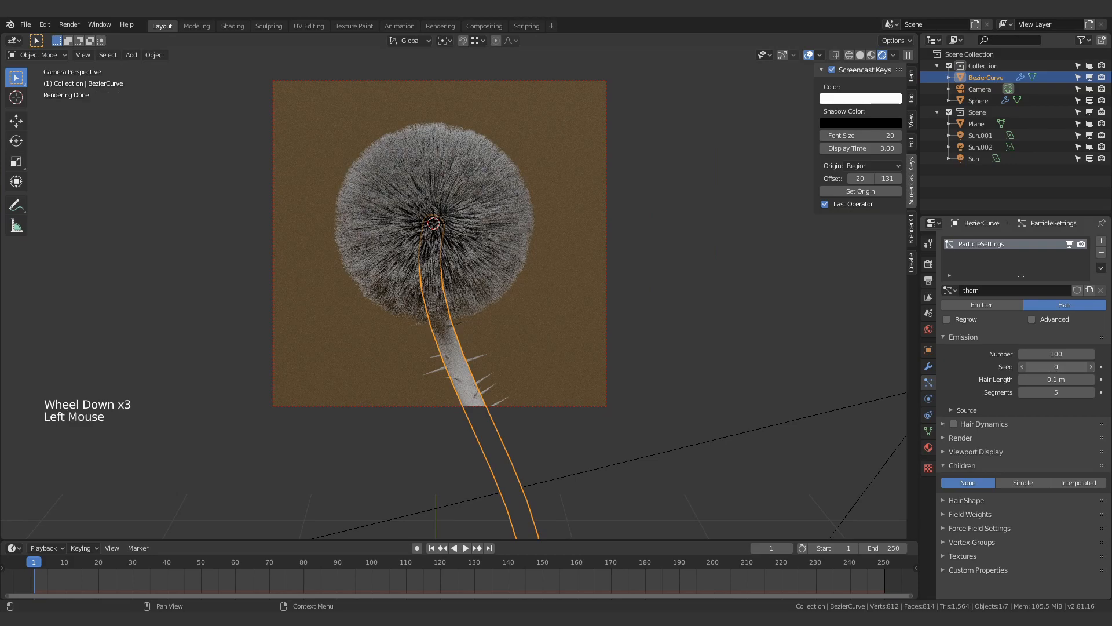
{"action": "mouse_move", "coordinate": [1056, 367]}
{"action": "left_mouse_down"}
{"action": "mouse_move", "coordinate": [1070, 367]}
{"action": "mouse_move", "coordinate": [1059, 368]}
{"action": "left_mouse_up"}
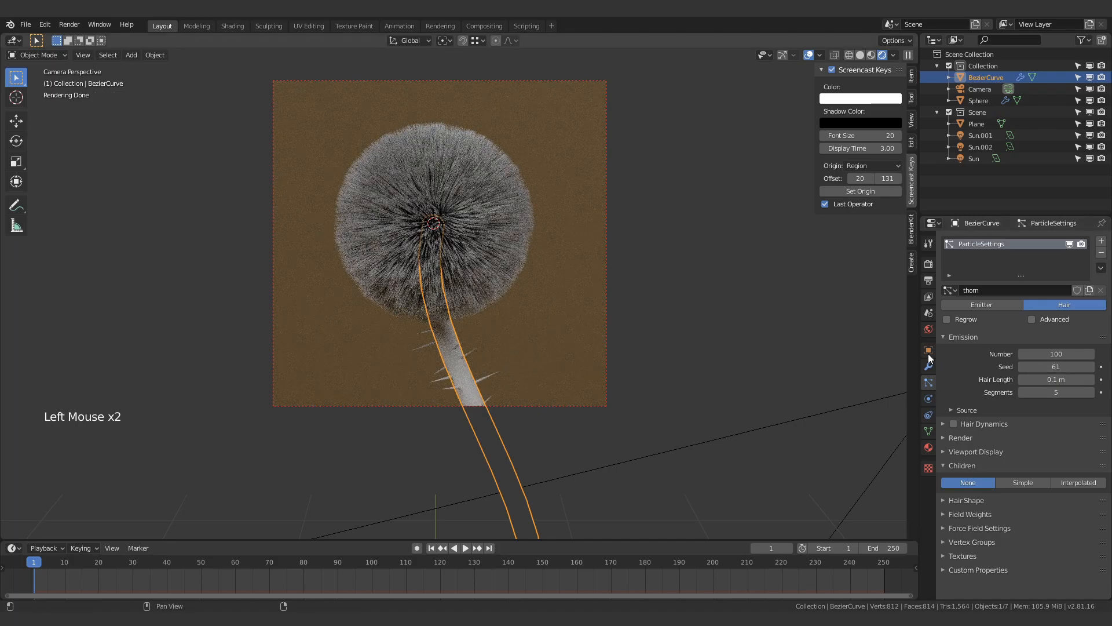
{"action": "scroll", "coordinate": [489, 391], "scroll_direction": "up", "scroll_amount": 1}
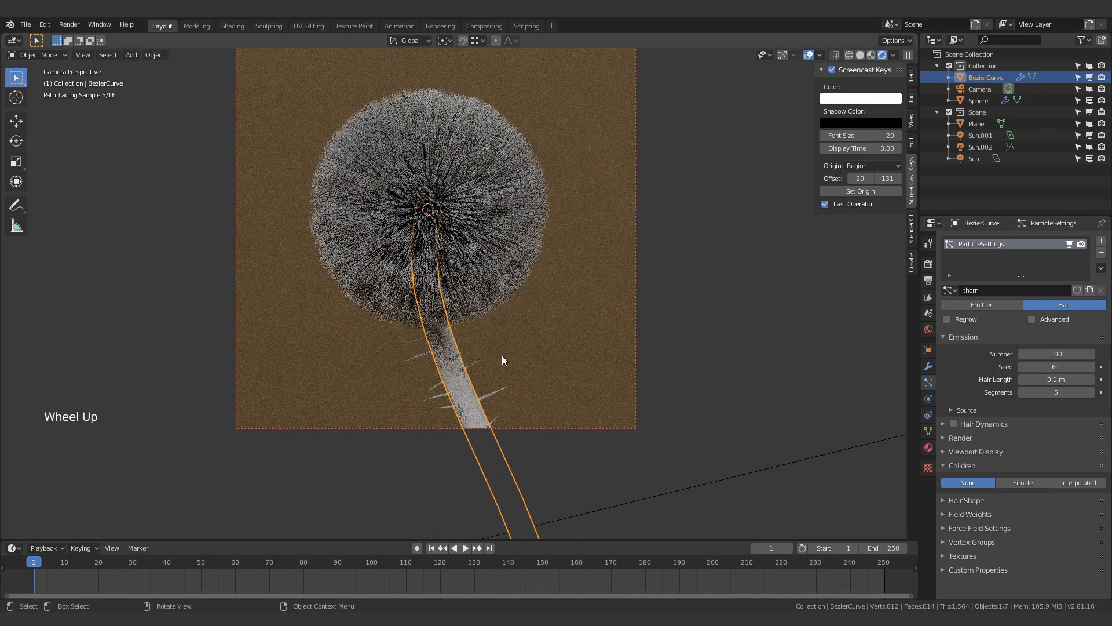
Switch to the Shading workspace and frame the flower head in the camera view with rendered shading.
{"action": "left_click", "coordinate": [239, 26]}
{"action": "scroll", "coordinate": [183, 363], "scroll_direction": "up", "scroll_amount": 3}
{"action": "middle_click_drag", "start_coordinate": [193, 391], "coordinate": [225, 301]}
{"action": "key", "text": "KP_0"}
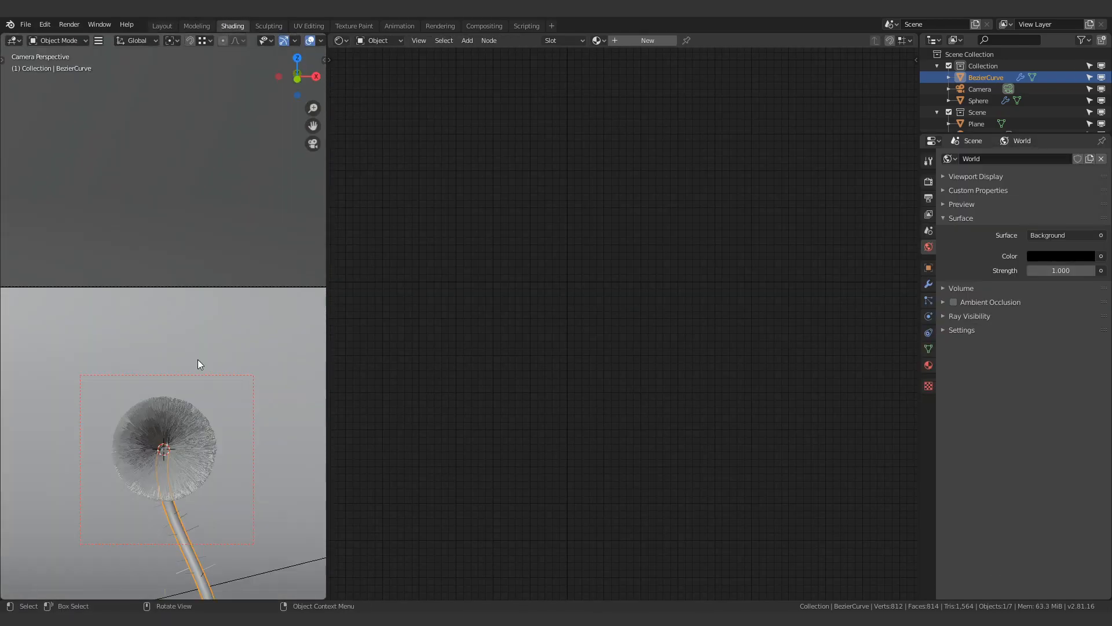
{"action": "scroll", "coordinate": [194, 371], "scroll_direction": "up", "scroll_amount": 3}
{"action": "middle_click_drag", "start_coordinate": [177, 467], "coordinate": [165, 268], "text": "shift"}
{"action": "key", "text": "z"}
{"action": "left_click", "coordinate": [173, 189]}
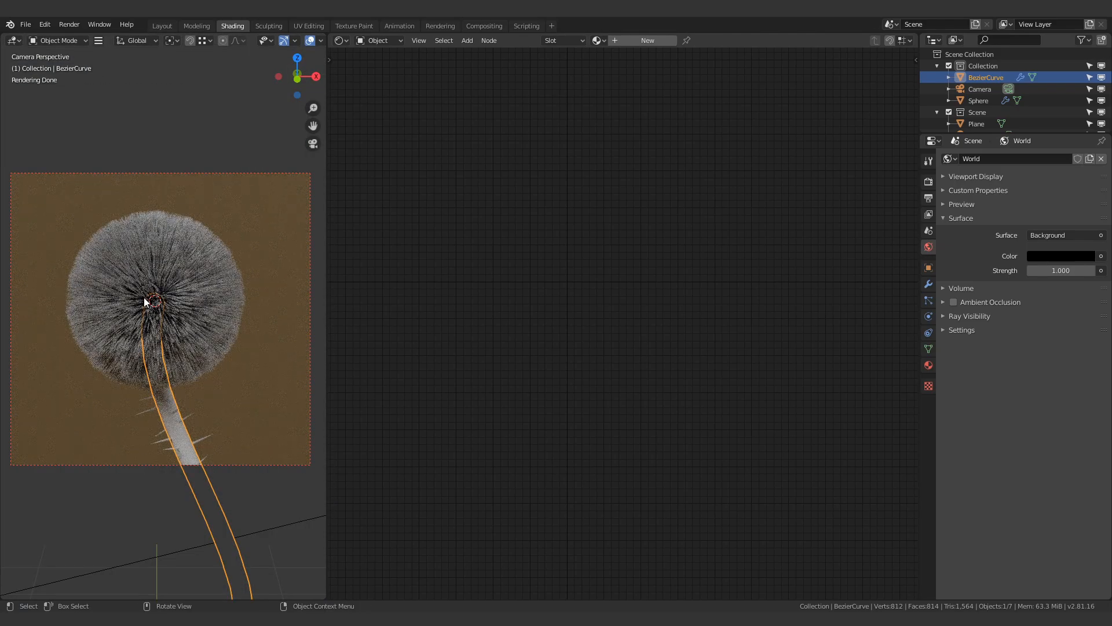
Select the flower-head sphere and create a new material for it.
{"action": "left_click", "coordinate": [250, 251]}
{"action": "middle_click_drag", "start_coordinate": [461, 236], "coordinate": [516, 284]}
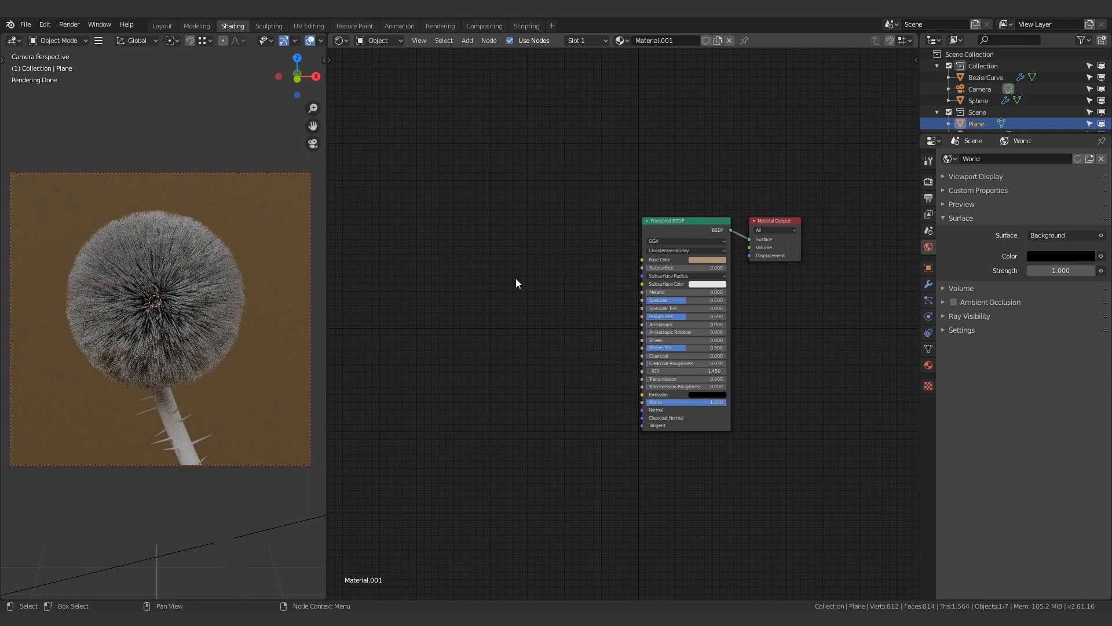
{"action": "left_click", "coordinate": [166, 329]}
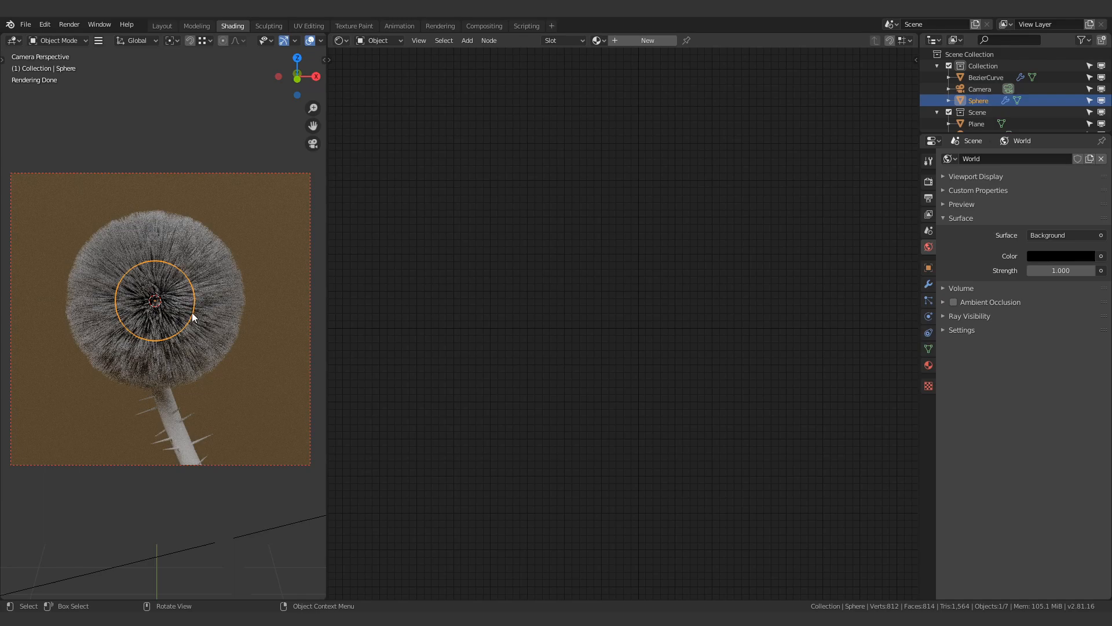
{"action": "left_click", "coordinate": [647, 40]}
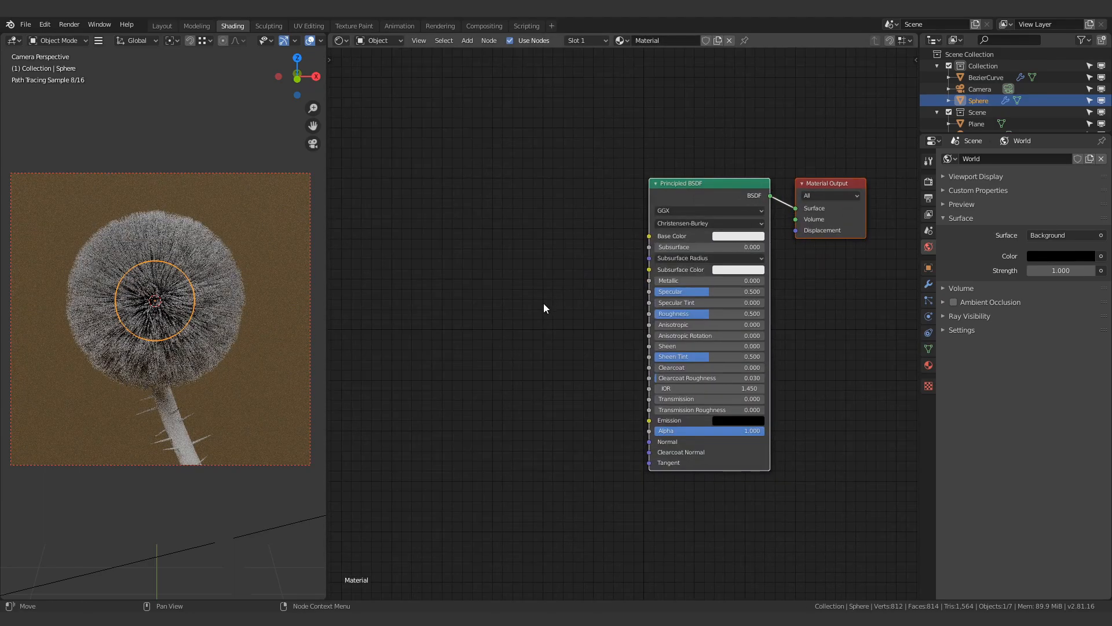
{"action": "middle_click_drag", "start_coordinate": [543, 304], "coordinate": [562, 278]}
{"action": "key", "text": "shift+a"}
{"action": "left_click", "coordinate": [419, 253]}
{"action": "right_click", "coordinate": [437, 175]}
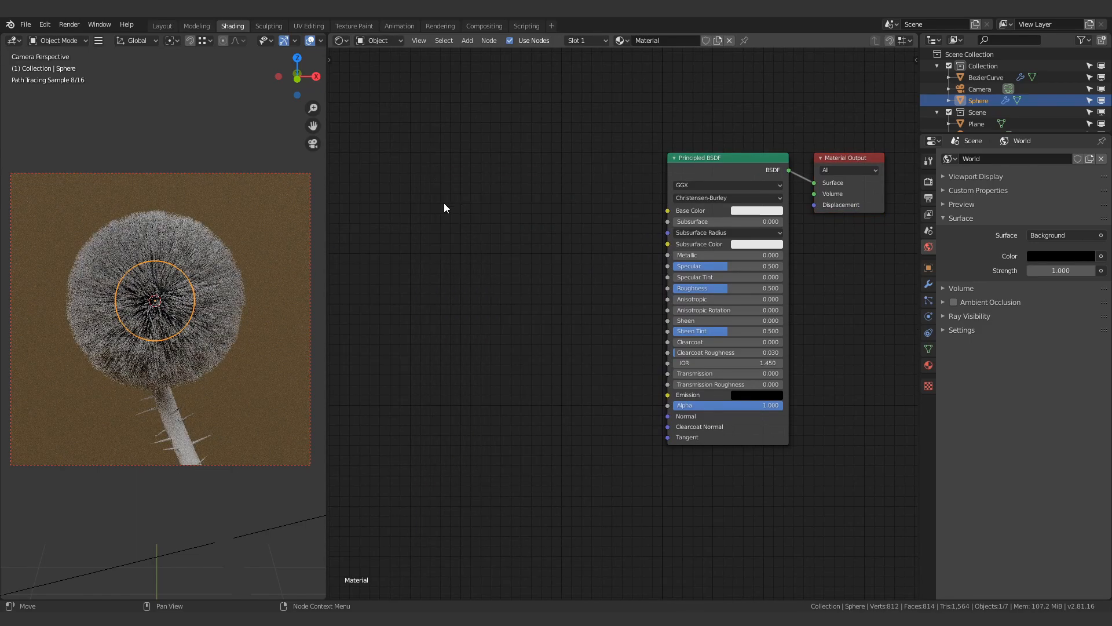
Add a Noise Texture and a ColorRamp, linking noise Fac to the ramp's Fac and the ramp's Color to the Principled BSDF's Base Color.
{"action": "key", "text": "q"}
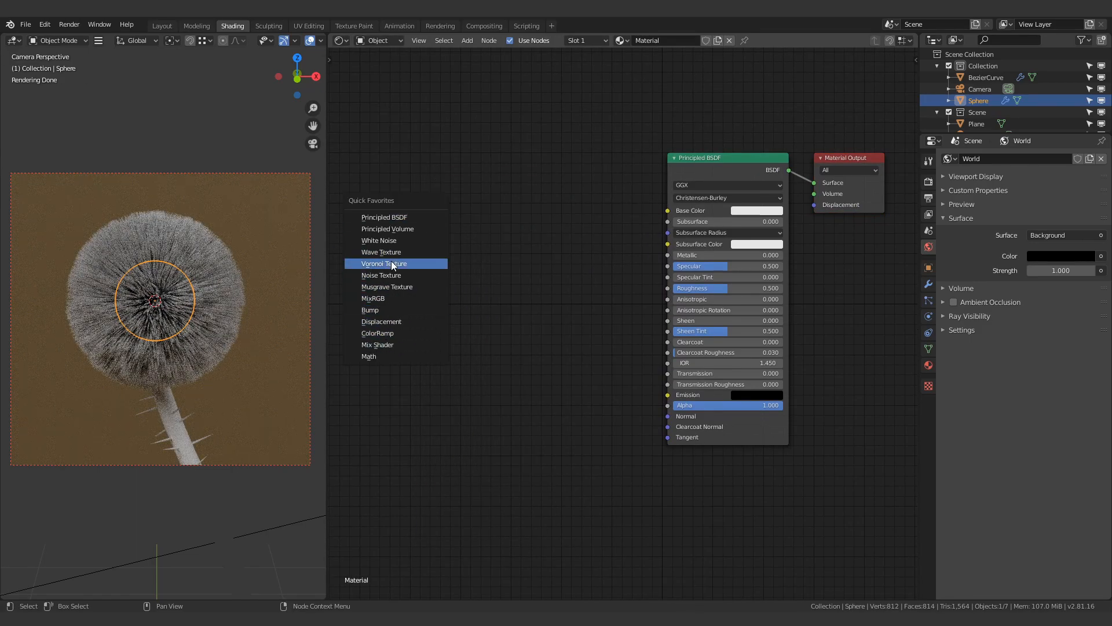
{"action": "left_click", "coordinate": [392, 272]}
{"action": "left_click", "coordinate": [392, 270]}
{"action": "middle_click_drag", "start_coordinate": [474, 199], "coordinate": [499, 228]}
{"action": "key", "text": "q"}
{"action": "left_click", "coordinate": [464, 288]}
{"action": "left_click", "coordinate": [567, 206]}
{"action": "left_click_drag", "start_coordinate": [610, 215], "coordinate": [693, 257]}
{"action": "left_click_drag", "start_coordinate": [453, 279], "coordinate": [436, 324]}
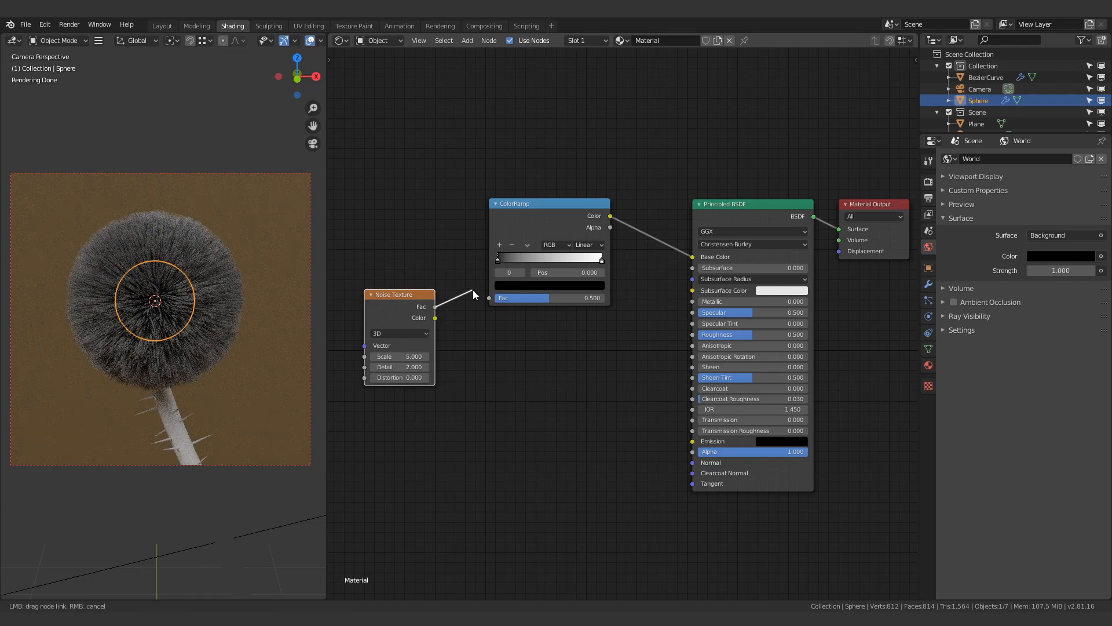
{"action": "left_click_drag", "start_coordinate": [489, 297], "coordinate": [488, 298]}
Tighten the ColorRamp contrast by moving the black stop to 0.464 and the white stop to 0.559.
{"action": "scroll", "coordinate": [471, 263], "scroll_direction": "up", "scroll_amount": 2}
{"action": "left_click_drag", "start_coordinate": [450, 227], "coordinate": [523, 229]}
{"action": "left_click_drag", "start_coordinate": [592, 232], "coordinate": [524, 231]}
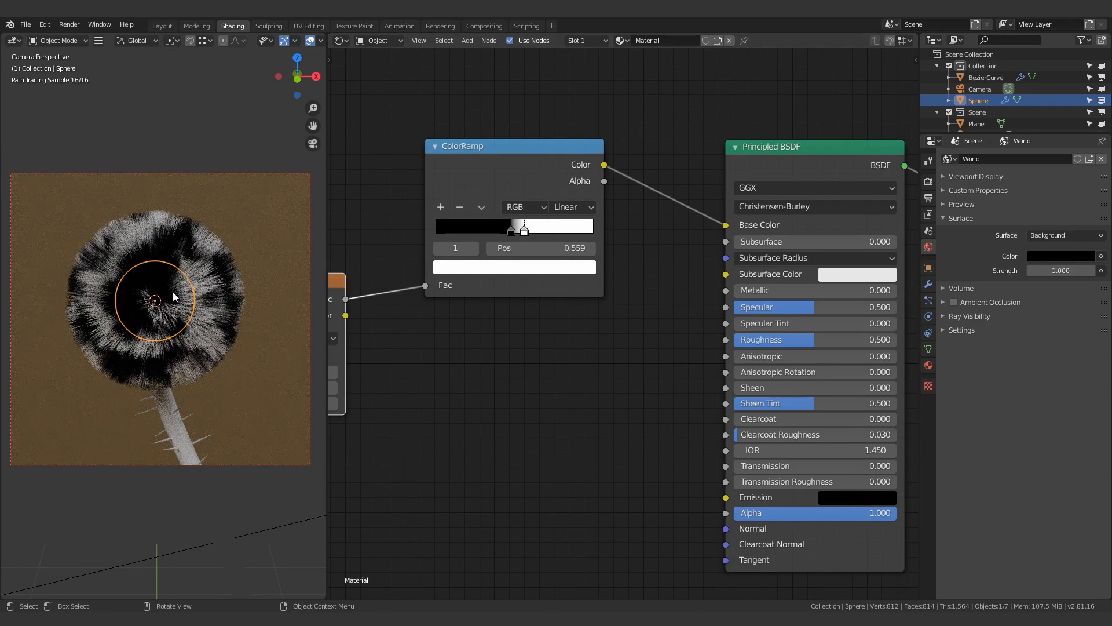
{"action": "mouse_move", "coordinate": [507, 231]}
{"action": "left_mouse_down"}
{"action": "mouse_move", "coordinate": [492, 231]}
{"action": "mouse_move", "coordinate": [509, 231]}
{"action": "left_mouse_up"}
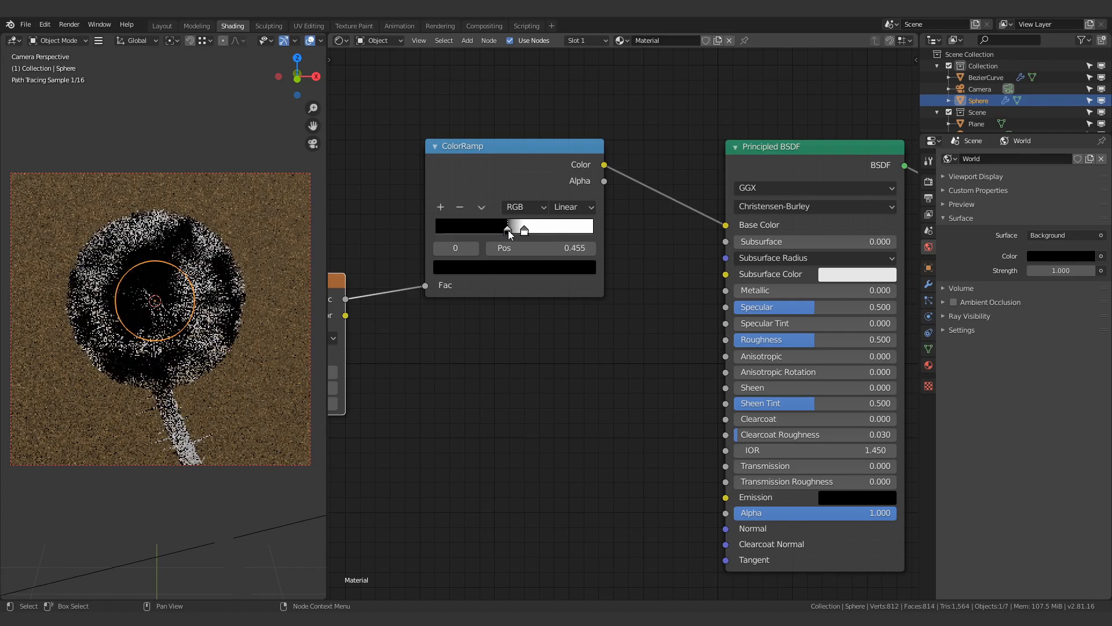
Hide the flower head's hair particles in the viewport to examine the pattern on the bare sphere, then show them again.
{"action": "left_click", "coordinate": [929, 301]}
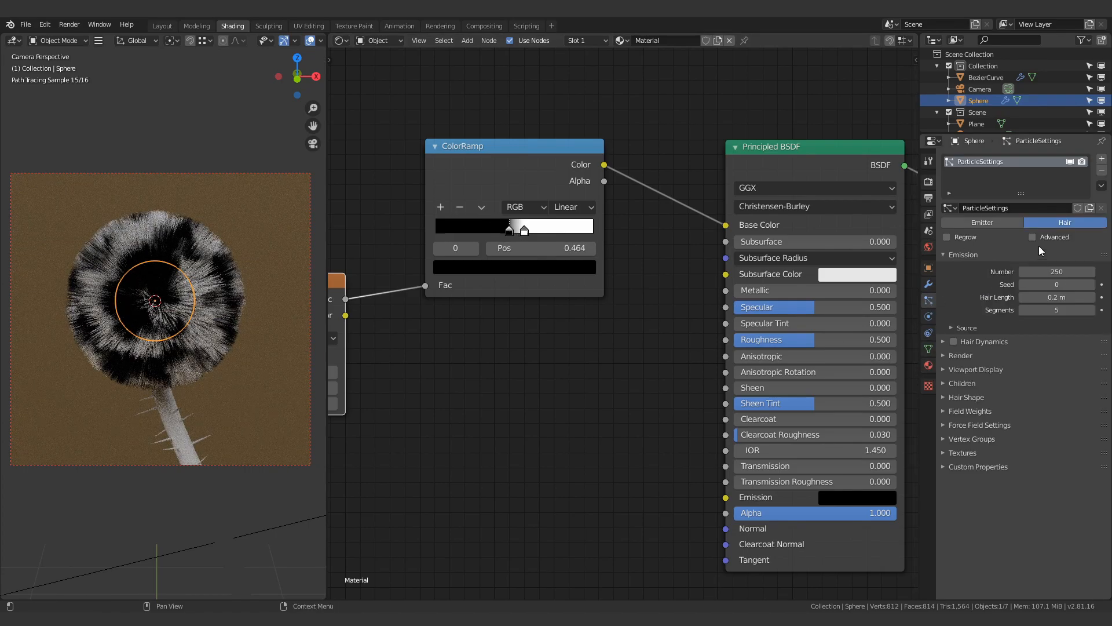
{"action": "left_click", "coordinate": [1081, 163]}
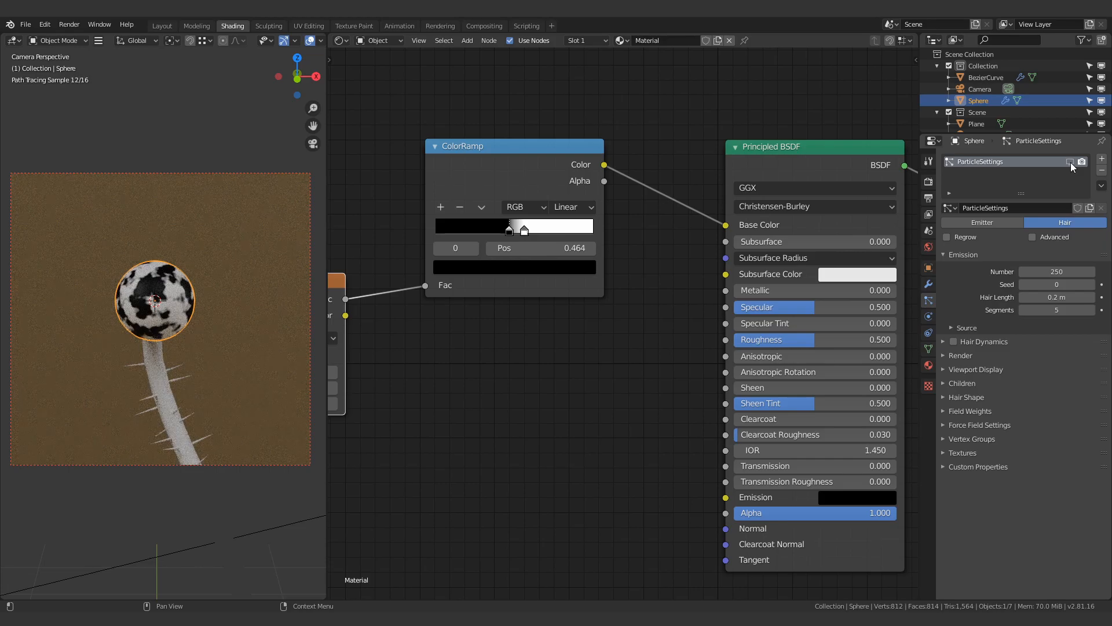
{"action": "key", "text": "ctrl+alt+b"}
{"action": "scroll", "coordinate": [179, 293], "scroll_direction": "up", "scroll_amount": 2}
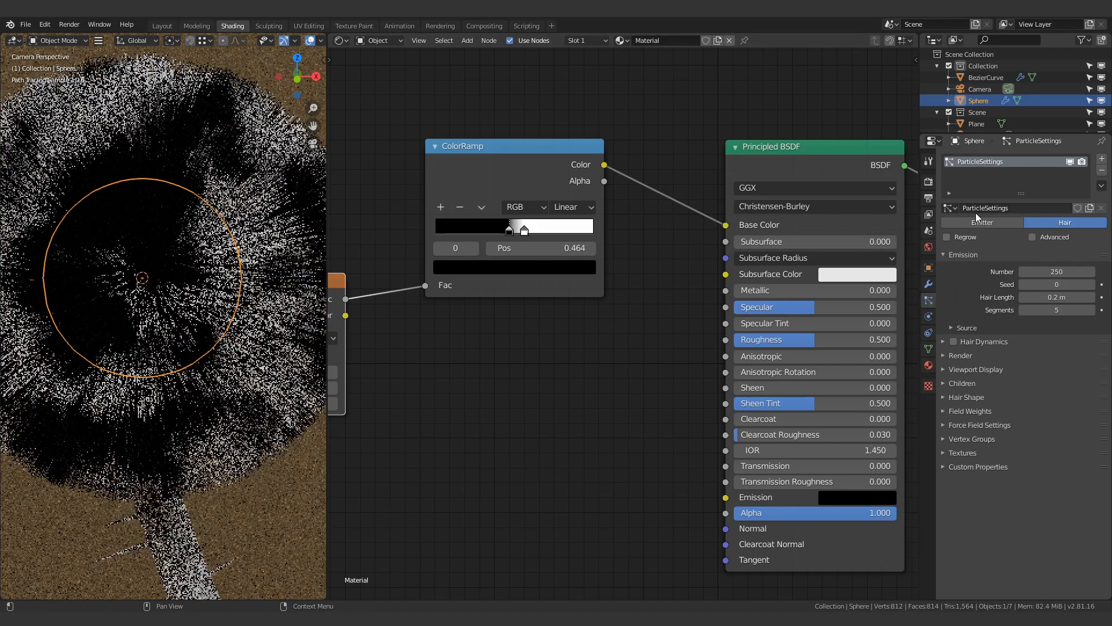
Move the ColorRamp's black stop to 0.295 to soften the transition.
{"action": "scroll", "coordinate": [614, 313], "scroll_direction": "up", "scroll_amount": 1}
{"action": "left_click_drag", "start_coordinate": [490, 214], "coordinate": [384, 214]}
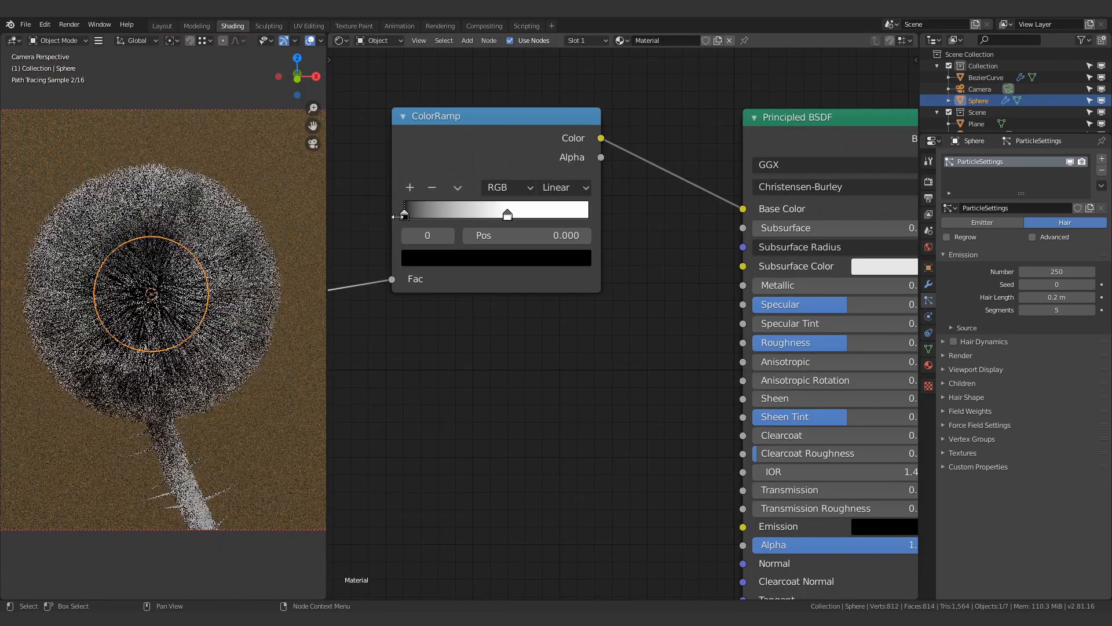
{"action": "left_click_drag", "start_coordinate": [405, 216], "coordinate": [461, 218]}
Recolour the ColorRamp's black stop to a slightly darkened crimson, with hue 0.949 and saturation 0.924.
{"action": "left_click", "coordinate": [551, 257]}
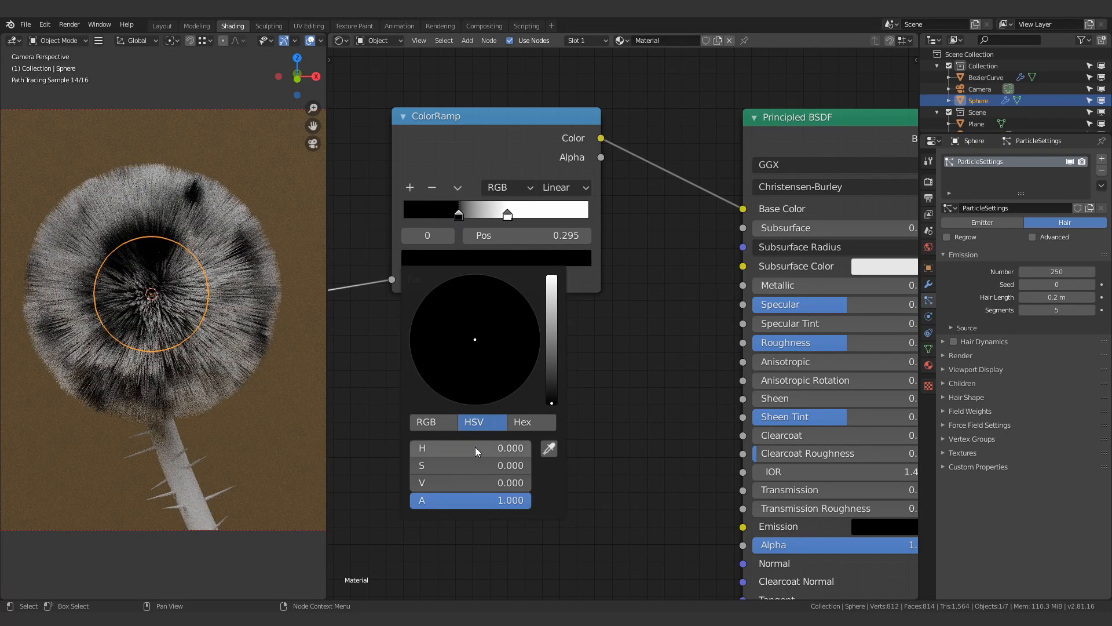
{"action": "left_click_drag", "start_coordinate": [551, 399], "coordinate": [552, 277]}
{"action": "left_click", "coordinate": [503, 386]}
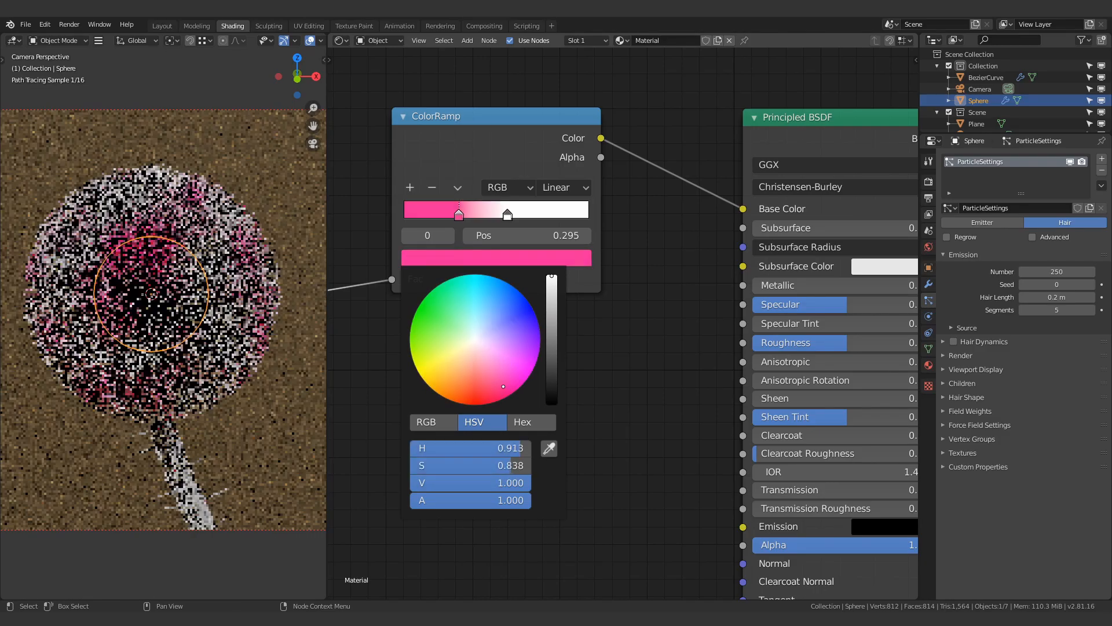
{"action": "left_click", "coordinate": [494, 386]}
{"action": "left_click", "coordinate": [495, 397]}
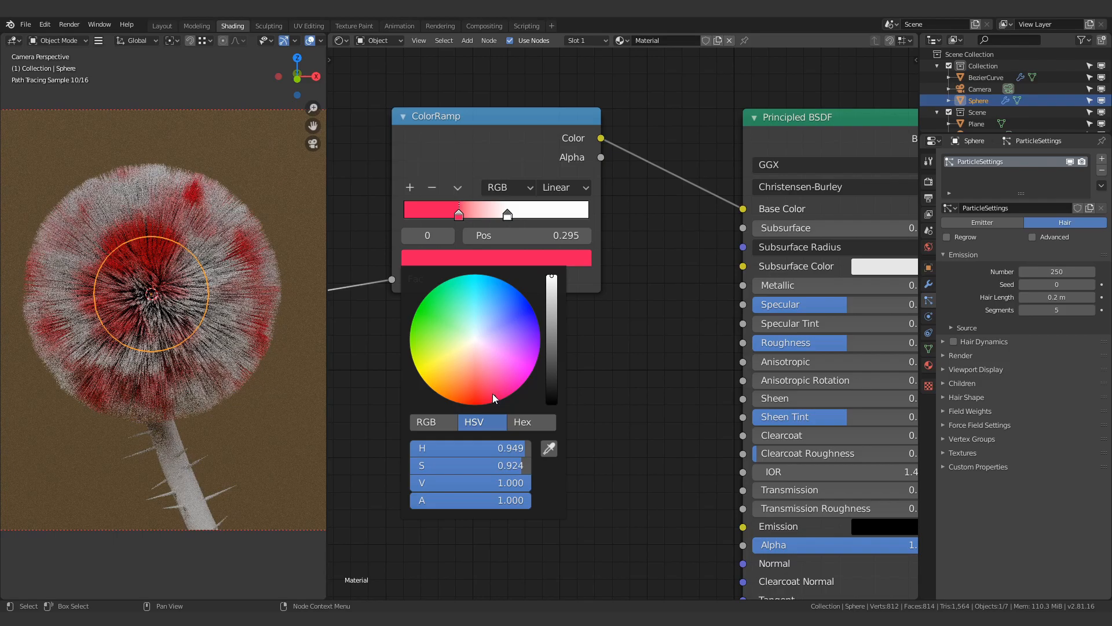
{"action": "mouse_move", "coordinate": [550, 294]}
{"action": "left_mouse_down"}
{"action": "mouse_move", "coordinate": [552, 307]}
{"action": "mouse_move", "coordinate": [553, 297]}
{"action": "left_mouse_up"}
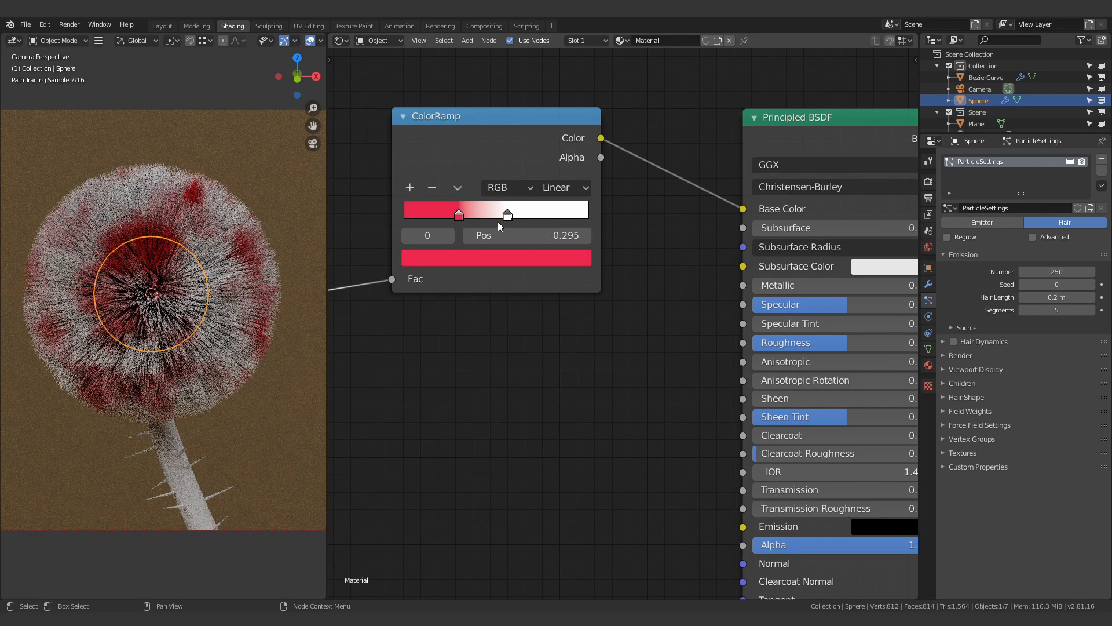
Try peach, pale yellow, pale pink and light orange tones on the ColorRamp's white stop.
{"action": "left_click", "coordinate": [509, 215]}
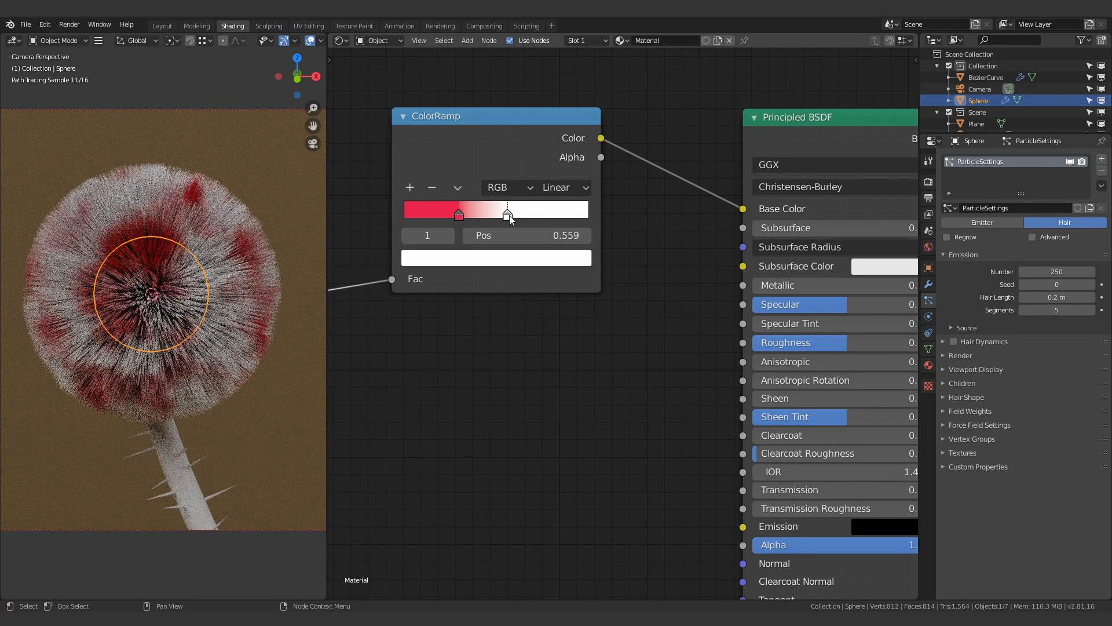
{"action": "left_click", "coordinate": [512, 264]}
{"action": "left_click_drag", "start_coordinate": [481, 340], "coordinate": [465, 362]}
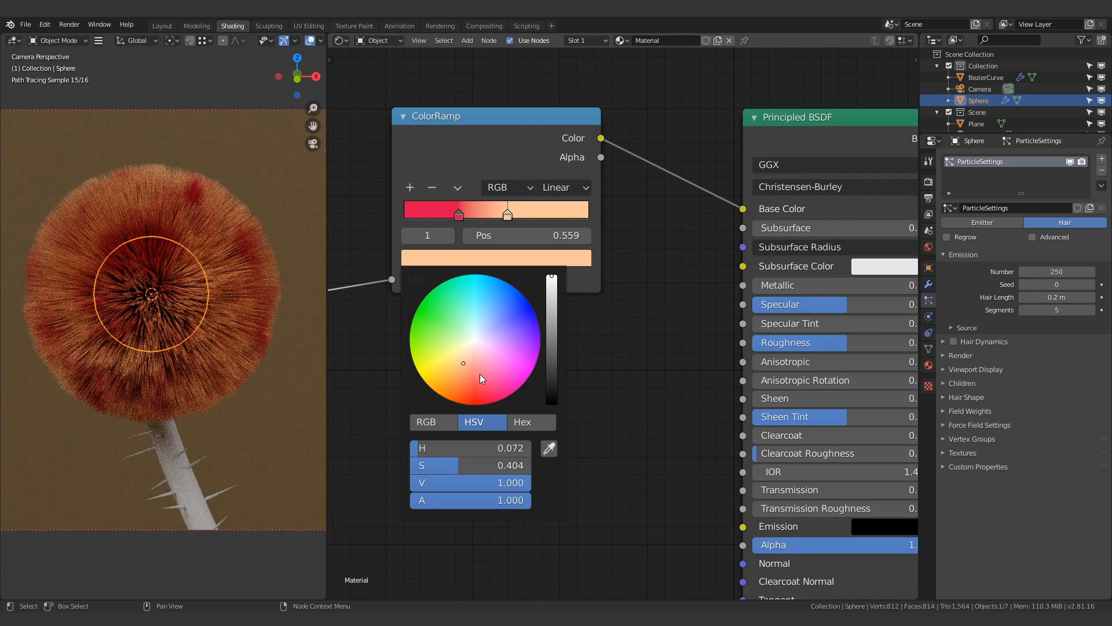
{"action": "mouse_move", "coordinate": [456, 363]}
{"action": "left_mouse_down"}
{"action": "mouse_move", "coordinate": [479, 391]}
{"action": "mouse_move", "coordinate": [499, 321]}
{"action": "mouse_move", "coordinate": [476, 309]}
{"action": "mouse_move", "coordinate": [457, 318]}
{"action": "mouse_move", "coordinate": [457, 350]}
{"action": "left_mouse_up"}
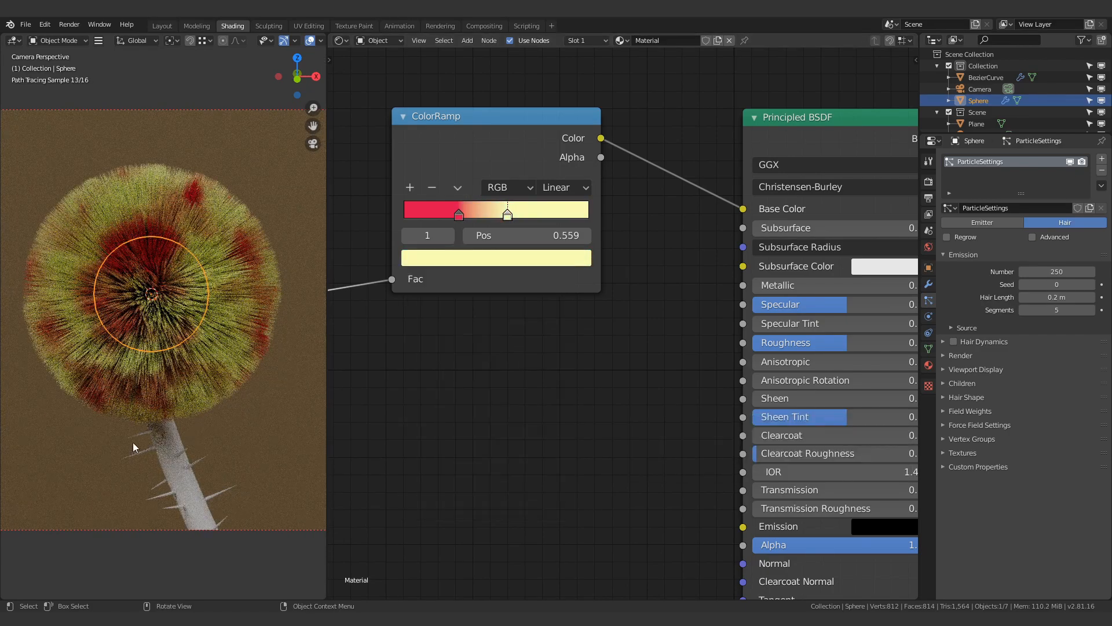
{"action": "left_click", "coordinate": [502, 264]}
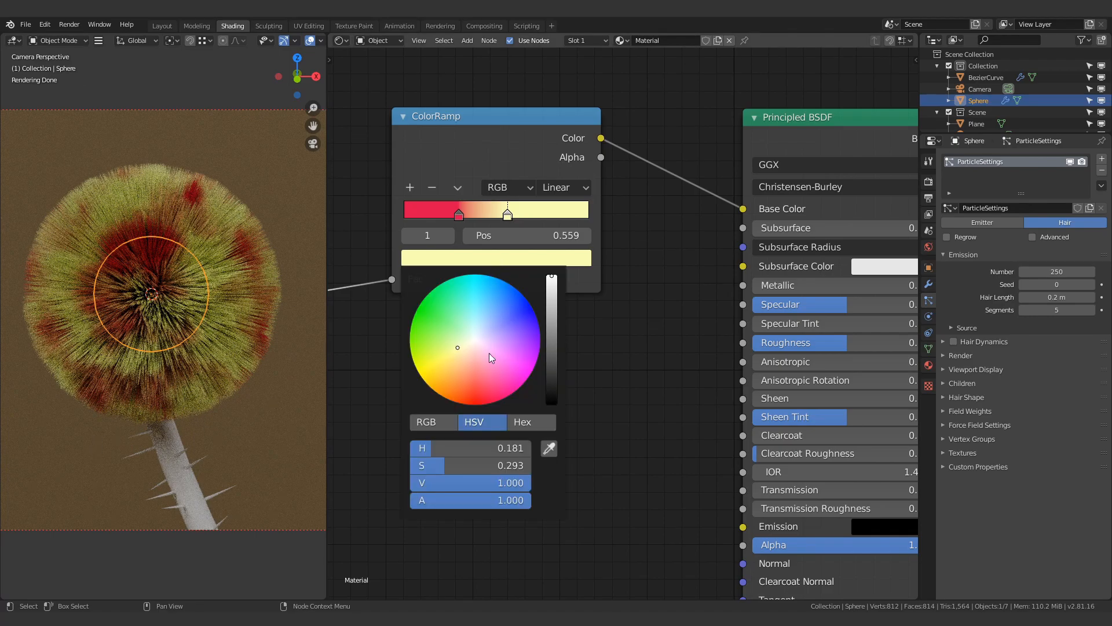
{"action": "left_click_drag", "start_coordinate": [474, 377], "coordinate": [481, 348]}
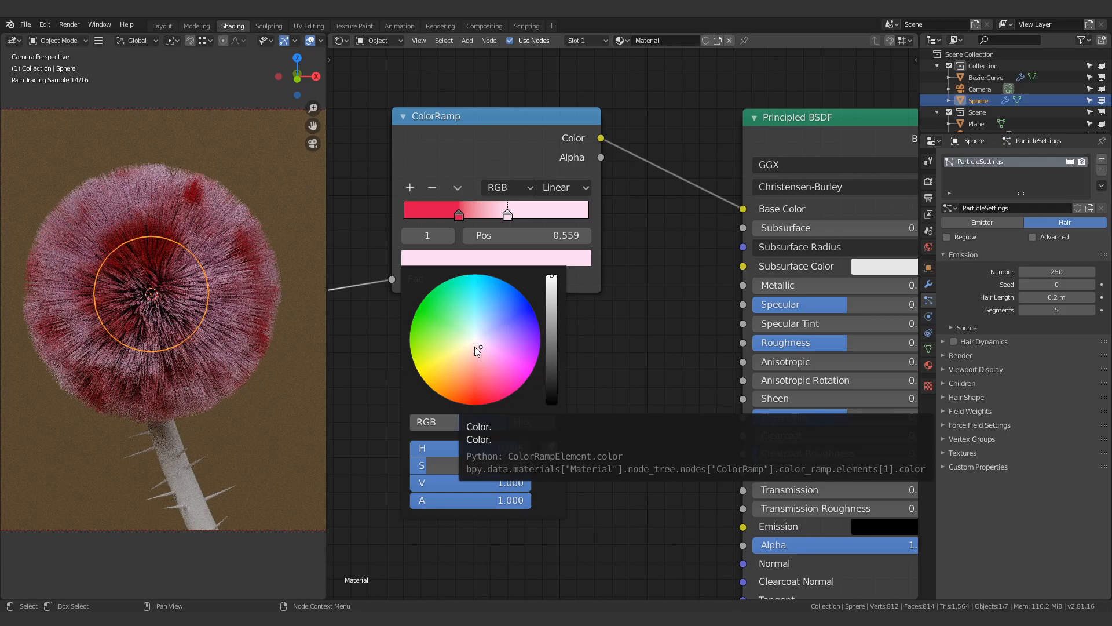
{"action": "left_click", "coordinate": [465, 355]}
{"action": "left_click_drag", "start_coordinate": [465, 355], "coordinate": [468, 366]}
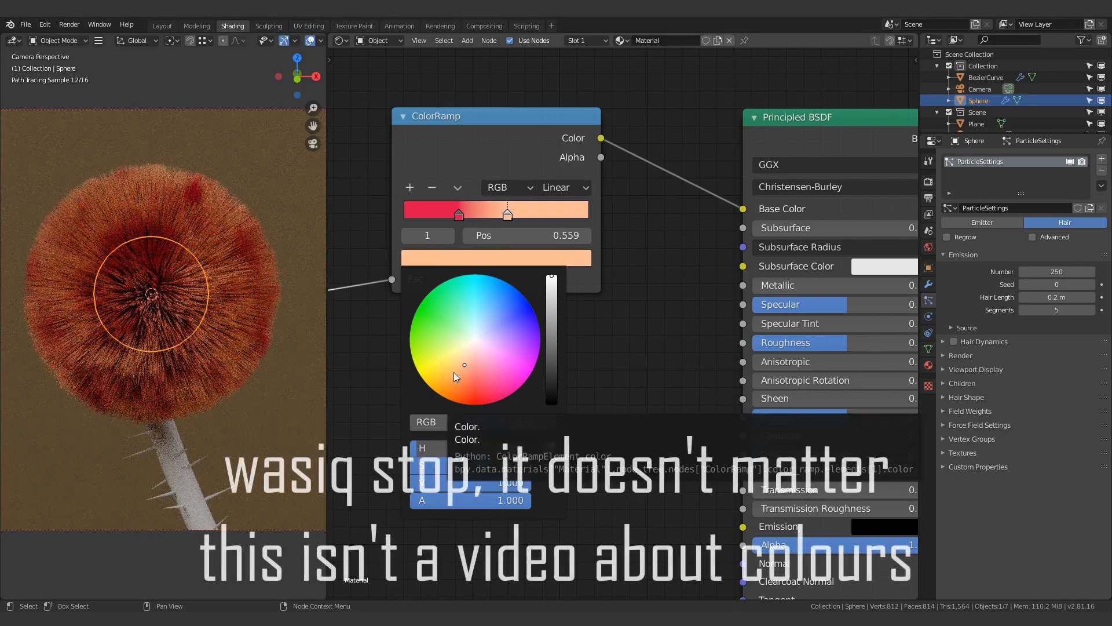
Shift the ColorRamp's crimson stop at 0.295 to a pinker red.
{"action": "left_click", "coordinate": [459, 215]}
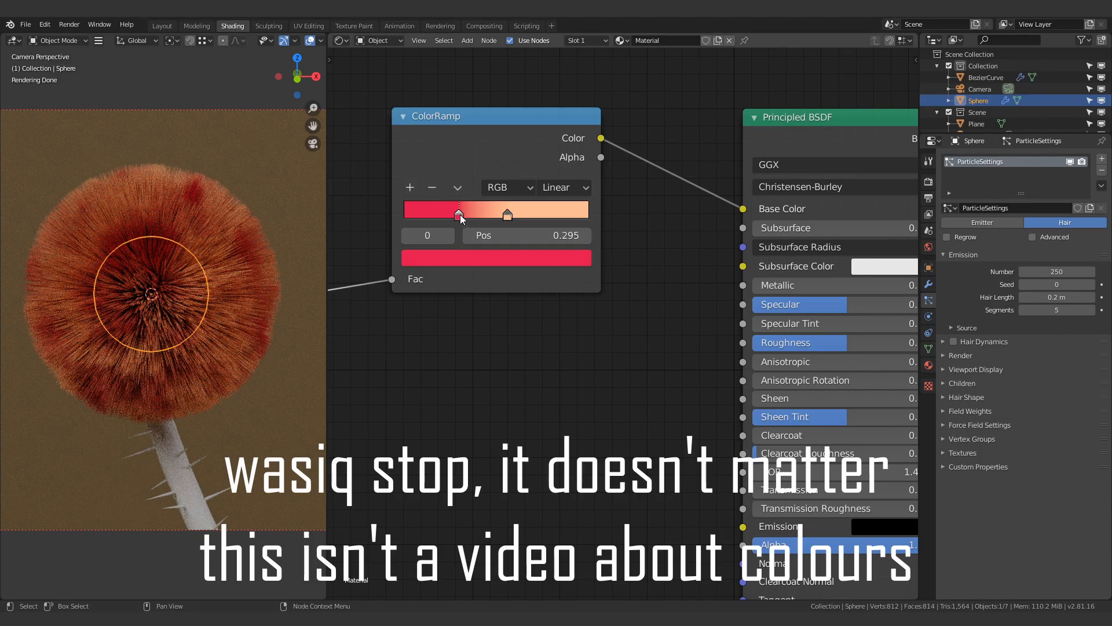
{"action": "left_click", "coordinate": [469, 260]}
{"action": "left_click", "coordinate": [488, 374]}
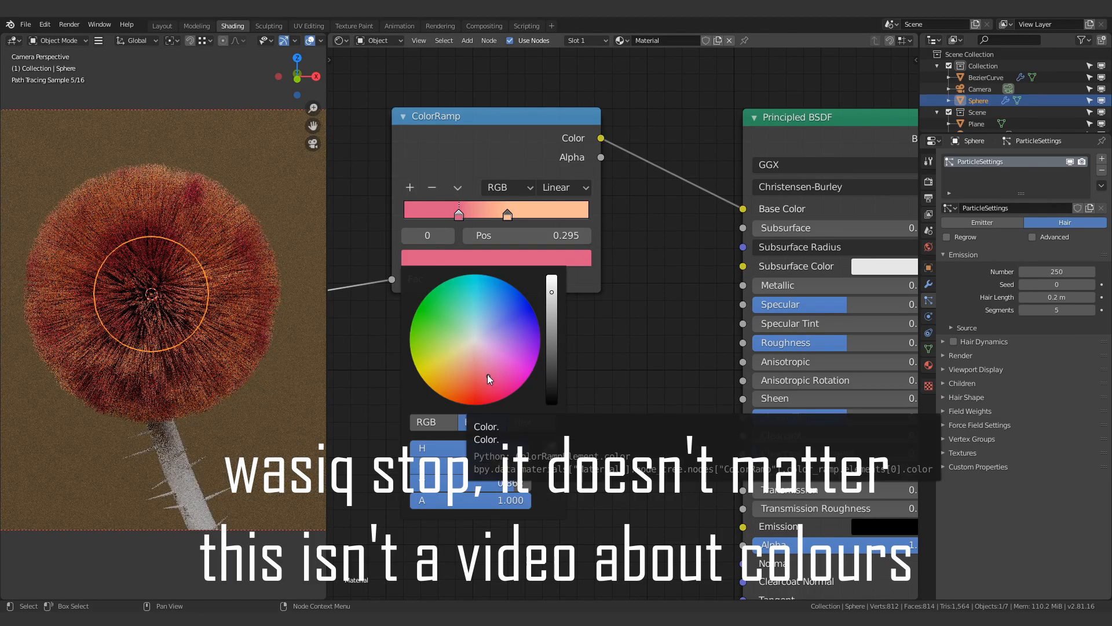
{"action": "left_click", "coordinate": [482, 356]}
{"action": "left_click_drag", "start_coordinate": [482, 356], "coordinate": [496, 391]}
Lighten the ColorRamp's orange stop at 0.559 to a pale peach at full brightness.
{"action": "left_click", "coordinate": [507, 213]}
{"action": "left_click", "coordinate": [513, 261]}
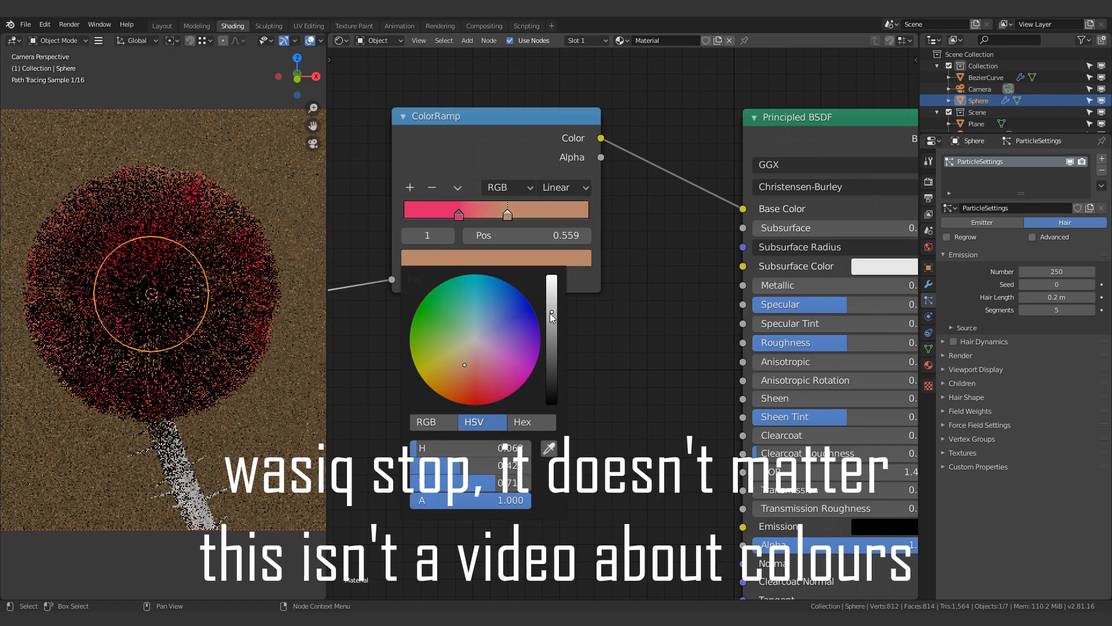
{"action": "left_click_drag", "start_coordinate": [464, 372], "coordinate": [467, 357]}
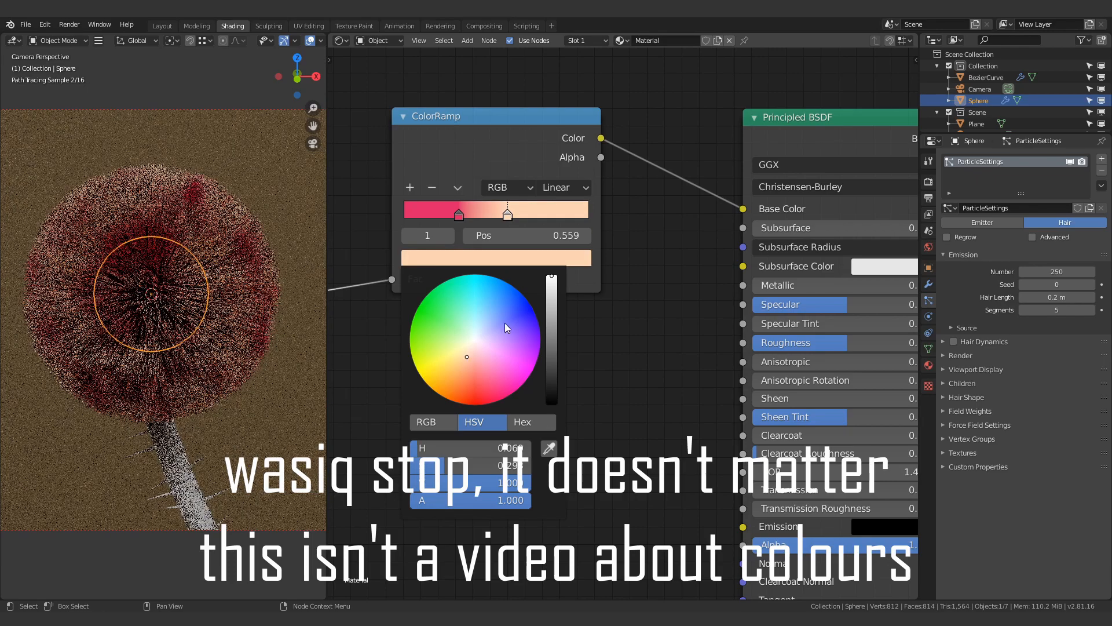
Reposition the Noise Texture node and add a texture coordinate and mapping setup to it.
{"action": "scroll", "coordinate": [608, 223], "scroll_direction": "down", "scroll_amount": 5}
{"action": "middle_click_drag", "start_coordinate": [337, 324], "coordinate": [604, 247]}
{"action": "left_click_drag", "start_coordinate": [605, 248], "coordinate": [561, 272]}
{"action": "key", "text": "ctrl+t"}
Add a Voronoi Texture below the Noise Texture, feed it the Mapping vector, and link its Distance to the ColorRamp's Fac.
{"action": "middle_click_drag", "start_coordinate": [652, 143], "coordinate": [473, 198]}
{"action": "key", "text": "q"}
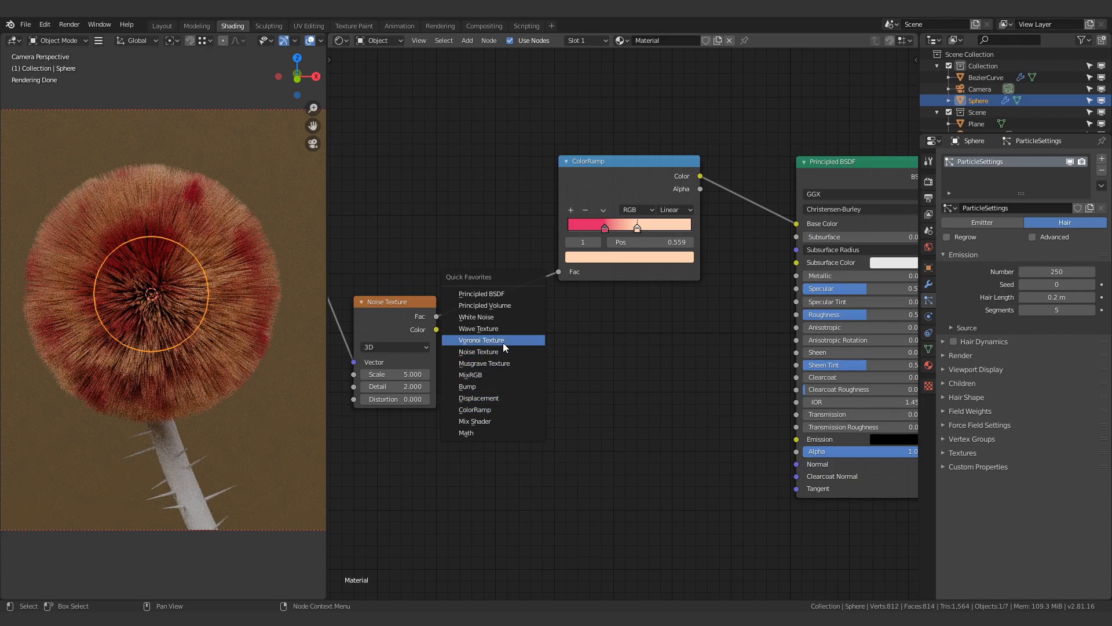
{"action": "left_click", "coordinate": [483, 341]}
{"action": "left_click", "coordinate": [411, 446]}
{"action": "middle_click_drag", "start_coordinate": [411, 300], "coordinate": [482, 251]}
{"action": "left_click_drag", "start_coordinate": [467, 481], "coordinate": [478, 498]}
{"action": "left_click_drag", "start_coordinate": [517, 427], "coordinate": [487, 419]}
{"action": "left_click_drag", "start_coordinate": [470, 267], "coordinate": [497, 254]}
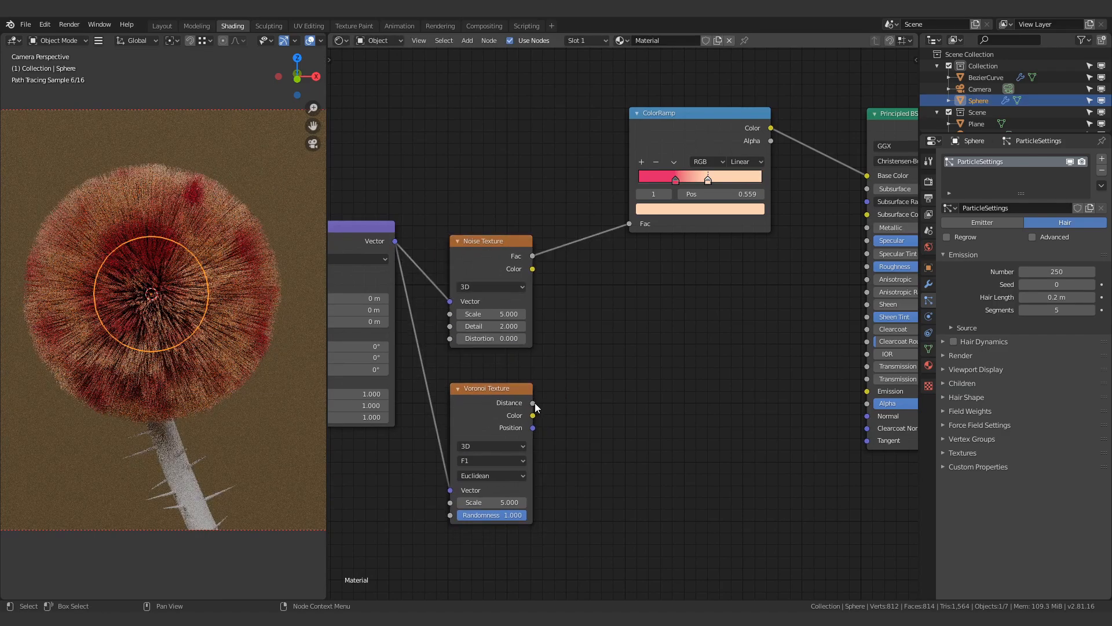
{"action": "left_click_drag", "start_coordinate": [616, 241], "coordinate": [631, 224]}
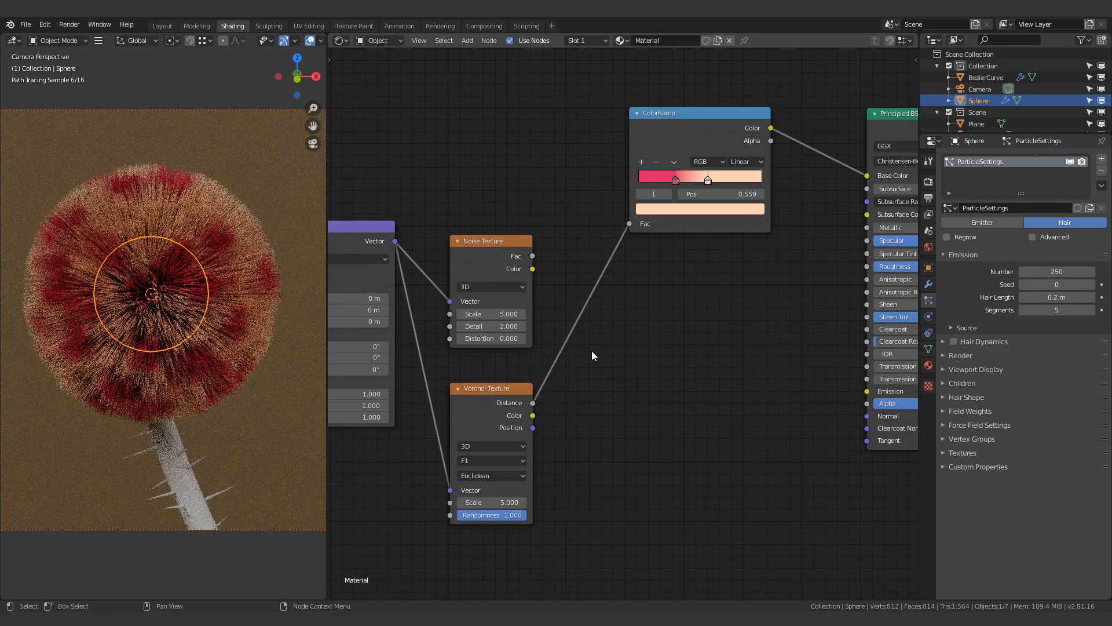
Drive the ColorRamp's Fac from the Voronoi's Color output instead, hiding the flower's hair in the viewport while checking the pattern.
{"action": "left_click", "coordinate": [1070, 162]}
{"action": "scroll", "coordinate": [601, 327], "scroll_direction": "up", "scroll_amount": 2}
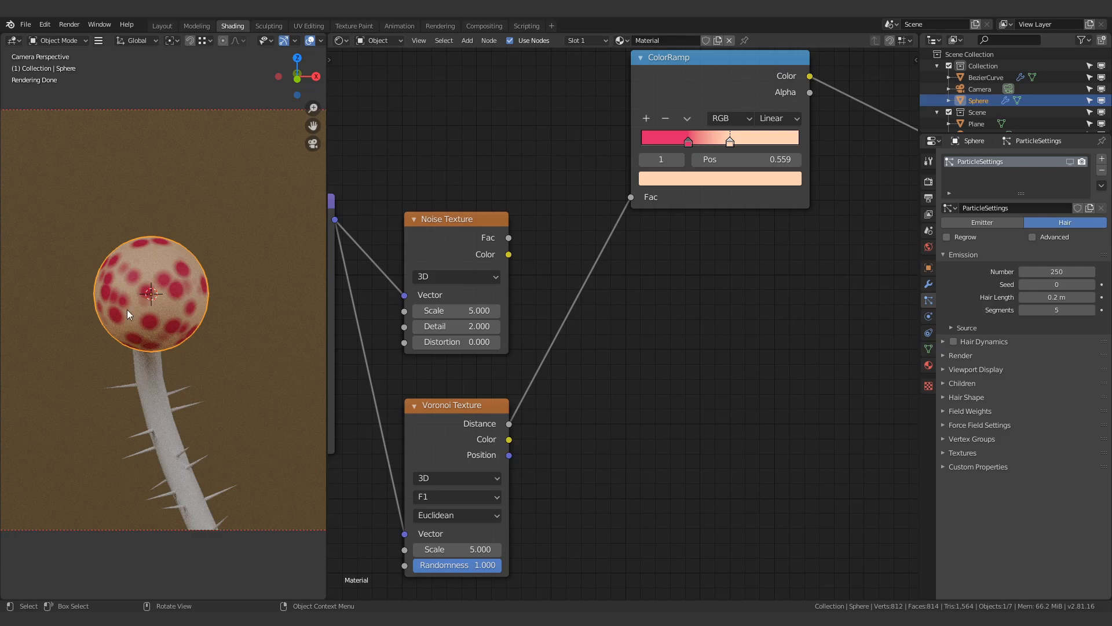
{"action": "scroll", "coordinate": [163, 299], "scroll_direction": "up", "scroll_amount": 1}
{"action": "left_click_drag", "start_coordinate": [436, 405], "coordinate": [446, 391]}
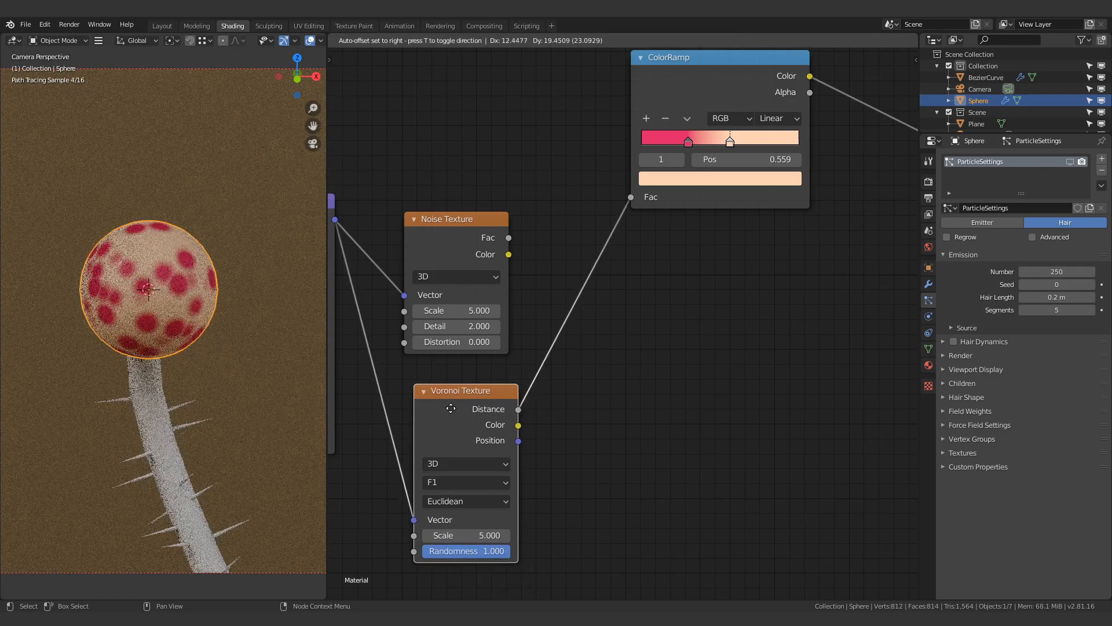
{"action": "left_click_drag", "start_coordinate": [525, 418], "coordinate": [636, 197]}
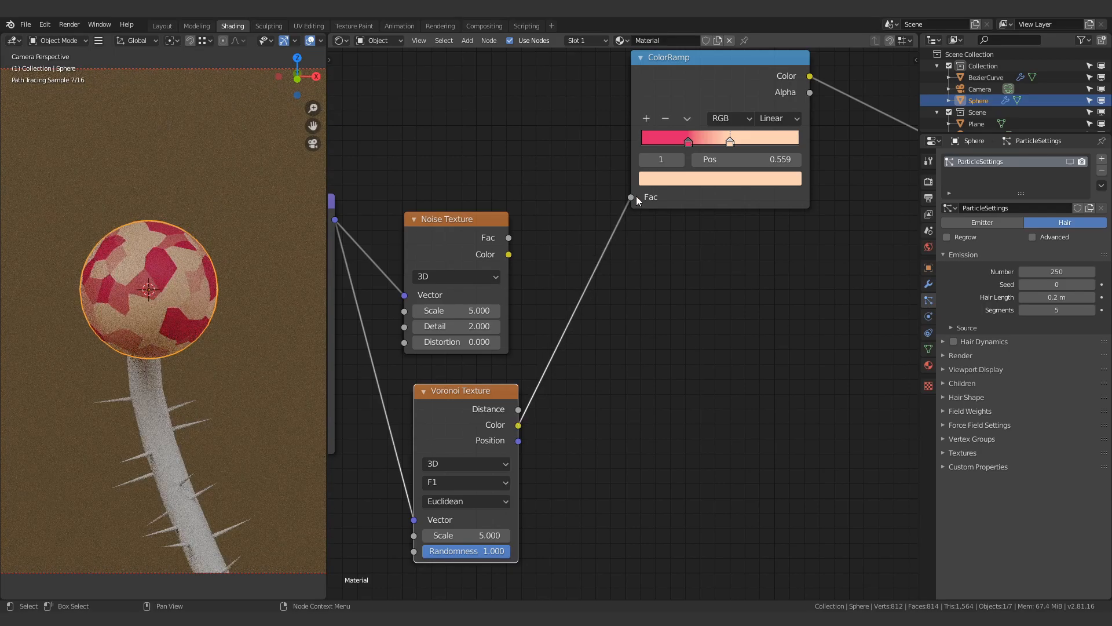
{"action": "scroll", "coordinate": [585, 239], "scroll_direction": "down", "scroll_amount": 2}
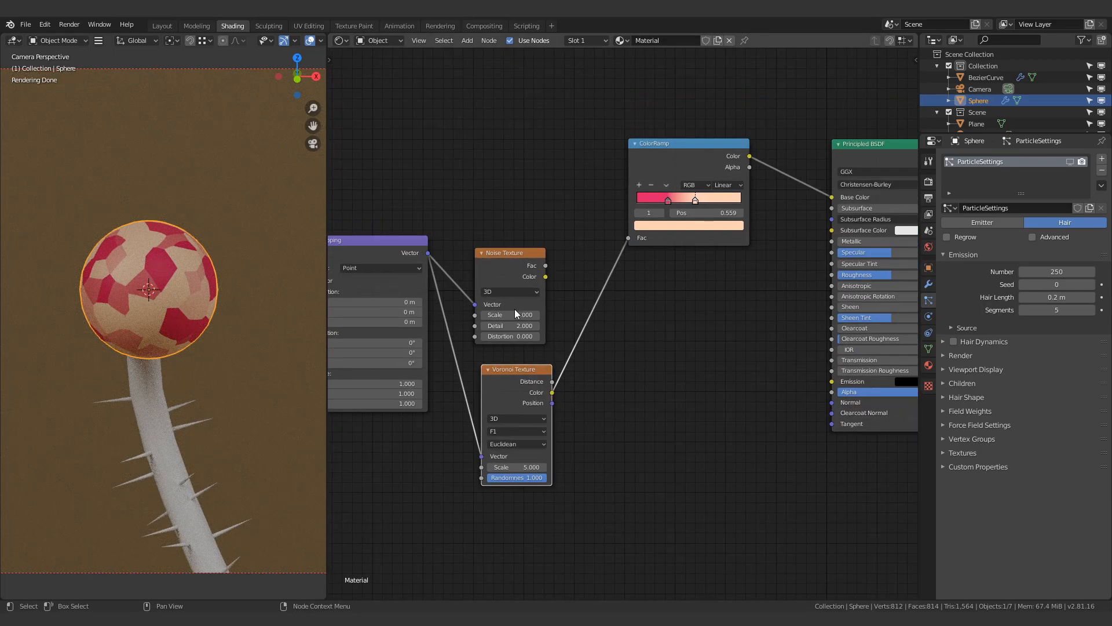
{"action": "left_click", "coordinate": [1069, 163]}
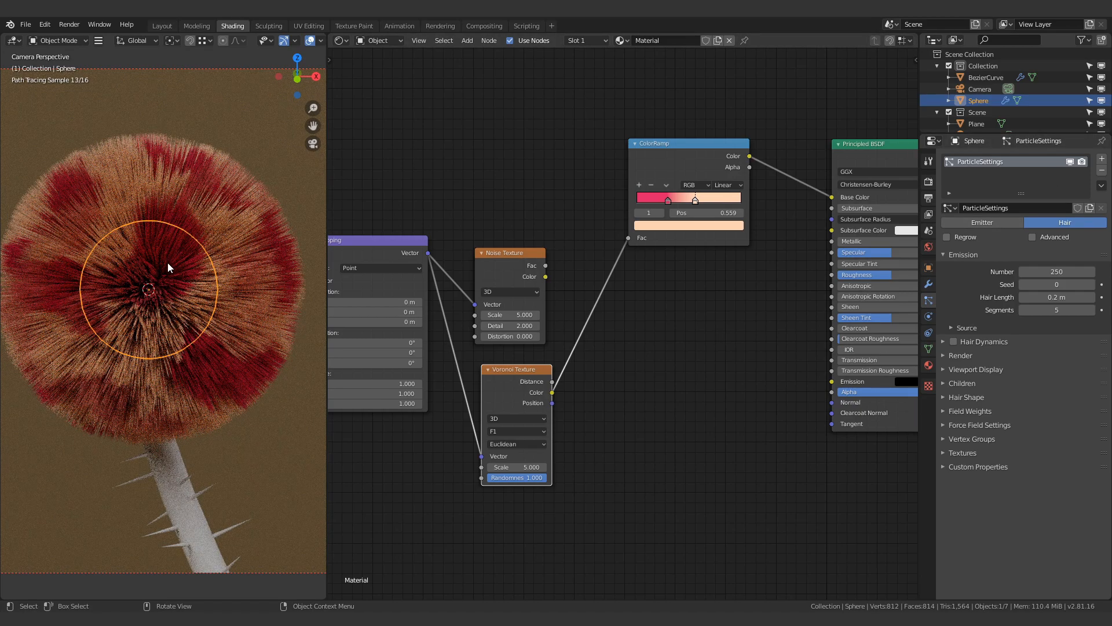
{"action": "scroll", "coordinate": [600, 375], "scroll_direction": "up", "scroll_amount": 1}
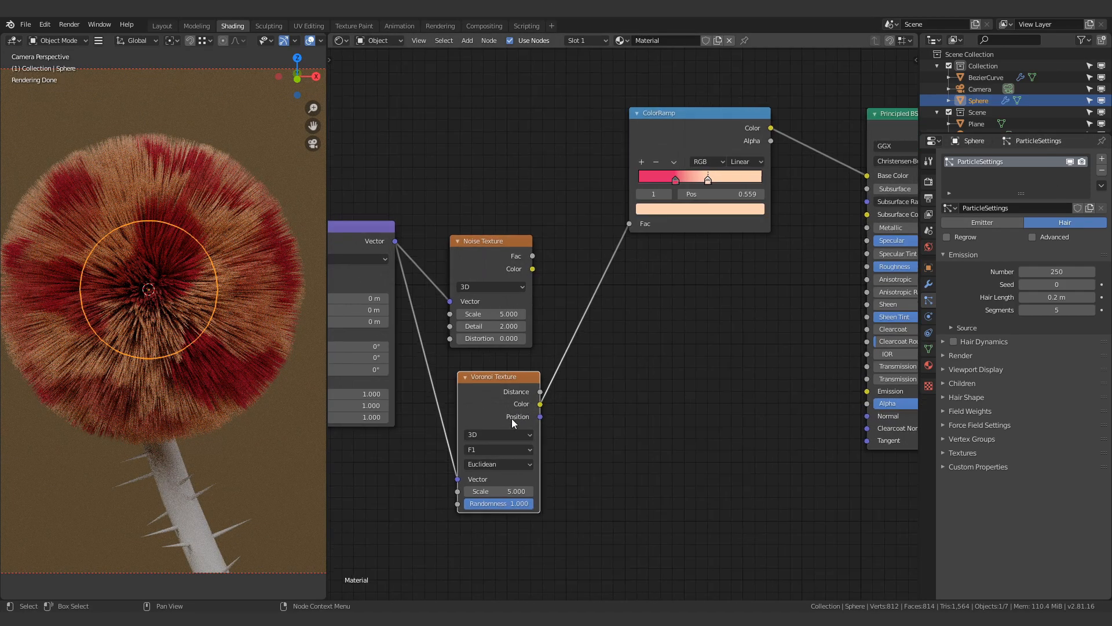
Set the Voronoi Texture's distance metric to Manhattan and drive the ColorRamp's Fac from its Distance output.
{"action": "left_click", "coordinate": [496, 465]}
{"action": "left_click", "coordinate": [503, 489]}
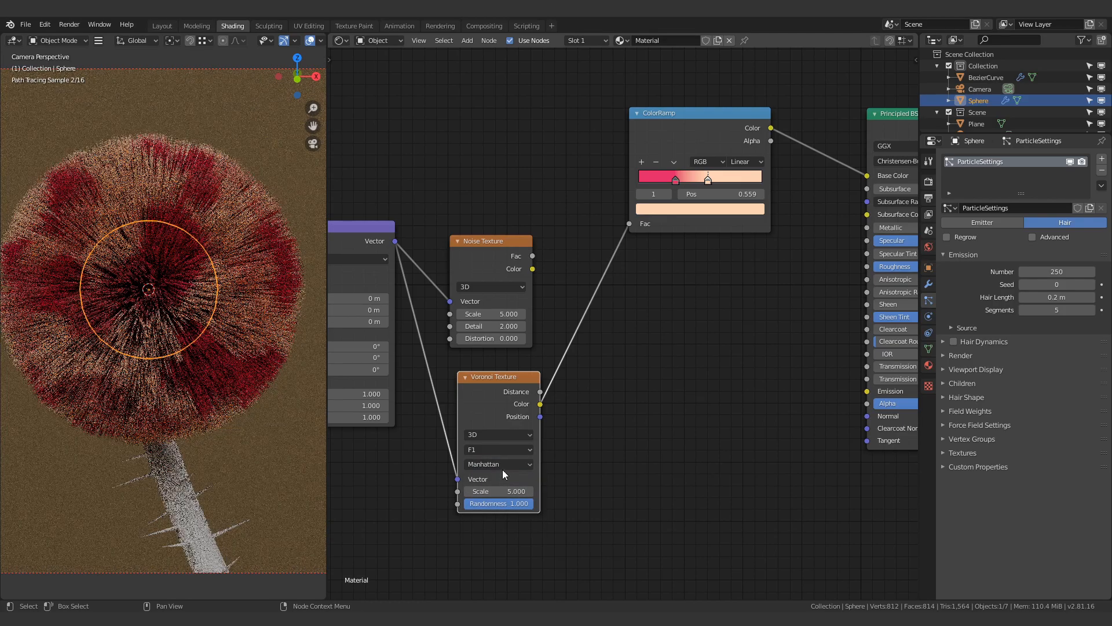
{"action": "left_click_drag", "start_coordinate": [630, 228], "coordinate": [629, 224]}
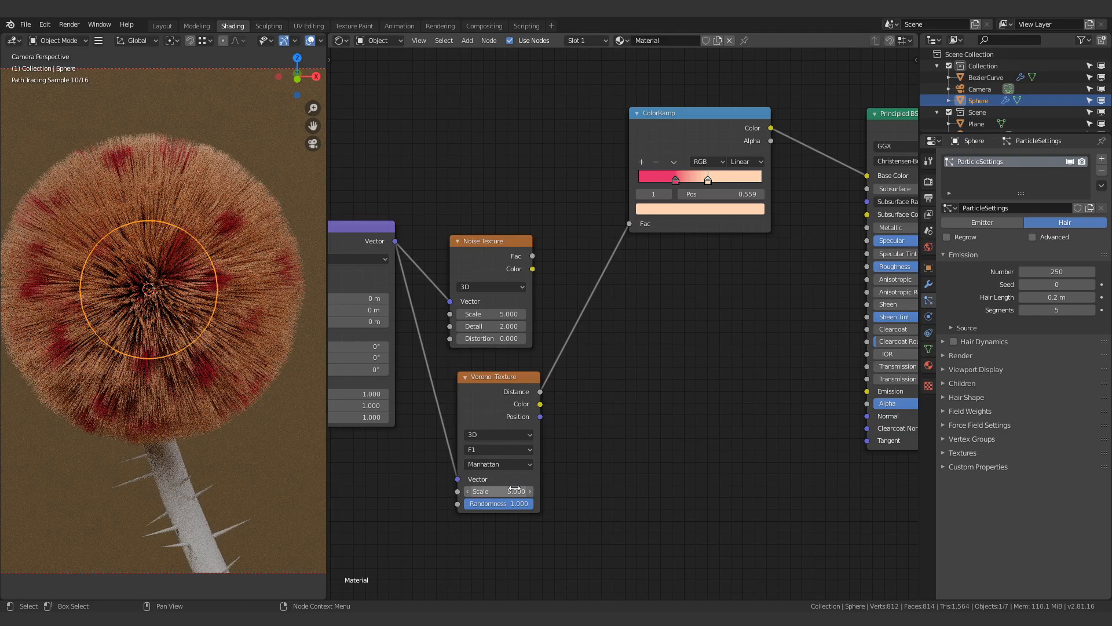
{"action": "key", "text": "Return"}
Rearrange the Voronoi and Noise Texture nodes and link the Noise Texture's Fac to the Voronoi's Scale.
{"action": "left_click_drag", "start_coordinate": [502, 387], "coordinate": [600, 285]}
{"action": "left_click_drag", "start_coordinate": [486, 267], "coordinate": [464, 420]}
{"action": "left_click_drag", "start_coordinate": [529, 408], "coordinate": [550, 391]}
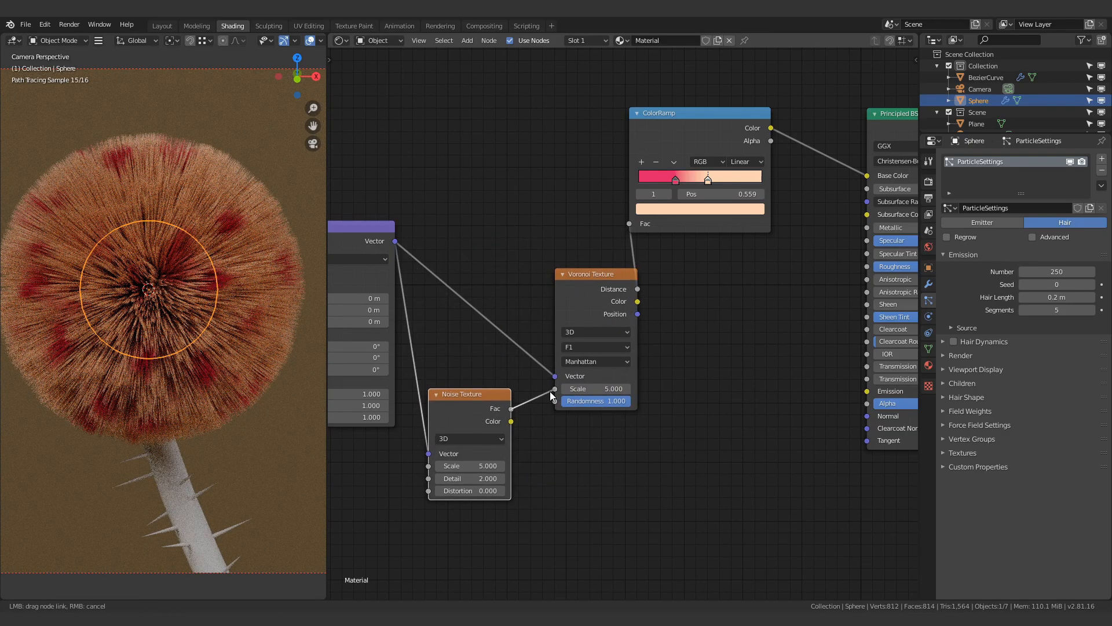
{"action": "scroll", "coordinate": [586, 426], "scroll_direction": "up", "scroll_amount": 1}
{"action": "left_click_drag", "start_coordinate": [619, 388], "coordinate": [689, 381]}
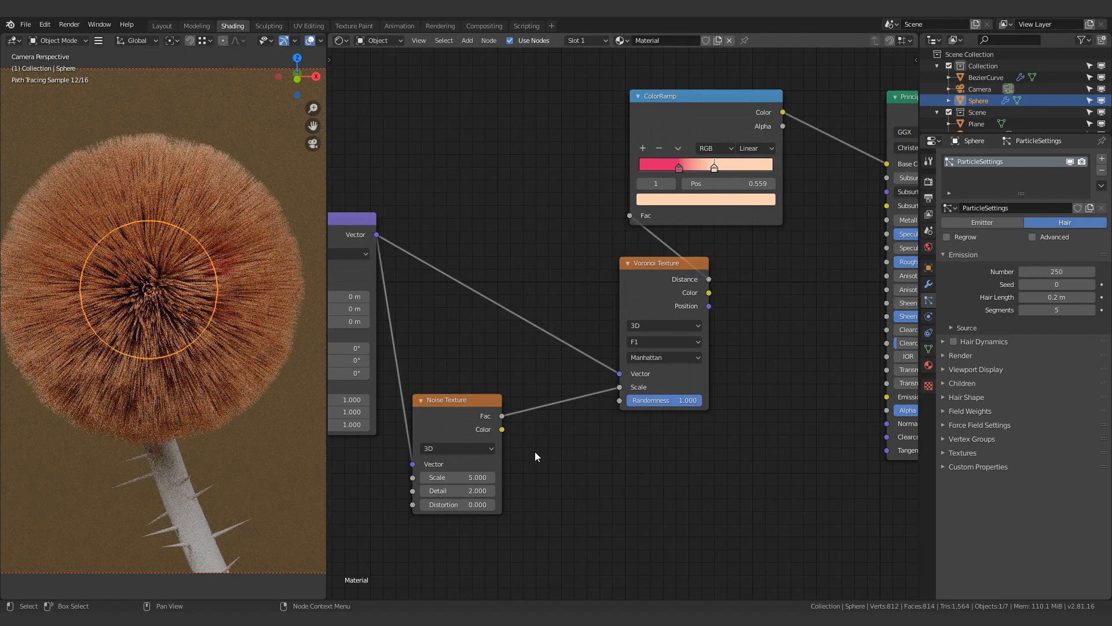
Insert a Math node between the Noise Texture and the Voronoi's Scale, set to Multiply with a value of 5.000.
{"action": "key", "text": "q"}
{"action": "left_click", "coordinate": [485, 488]}
{"action": "left_click", "coordinate": [543, 422]}
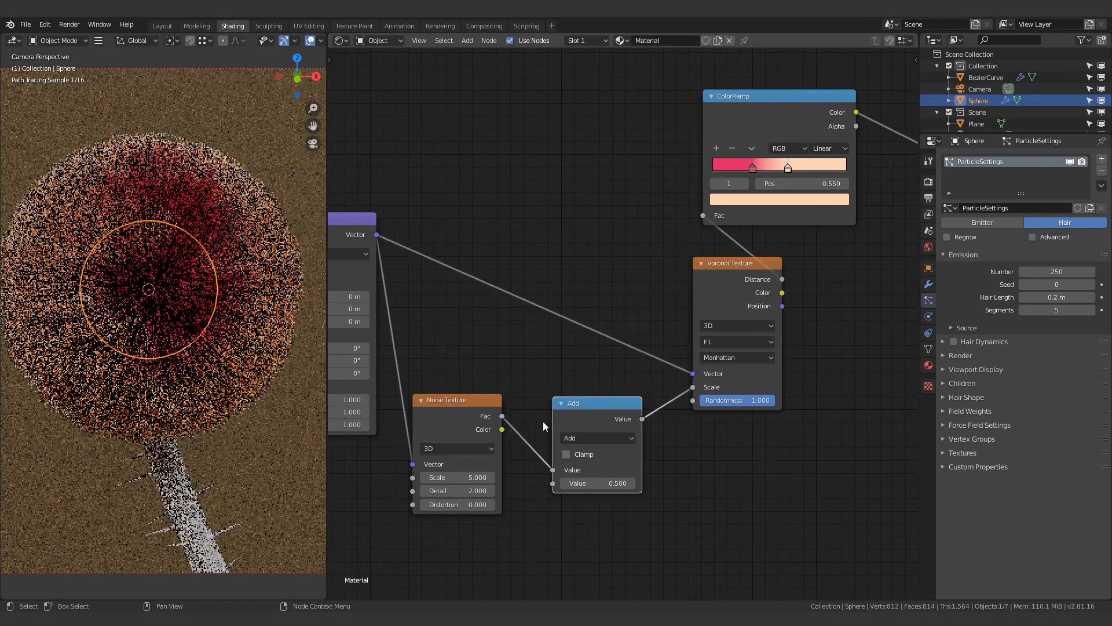
{"action": "left_click", "coordinate": [597, 437]}
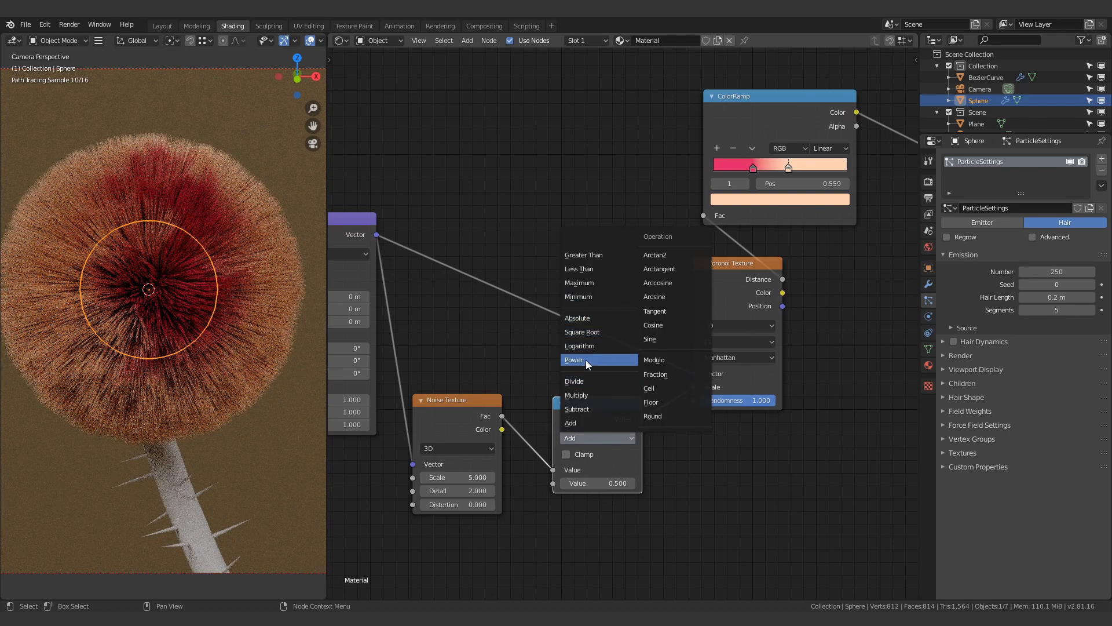
{"action": "left_click", "coordinate": [589, 392]}
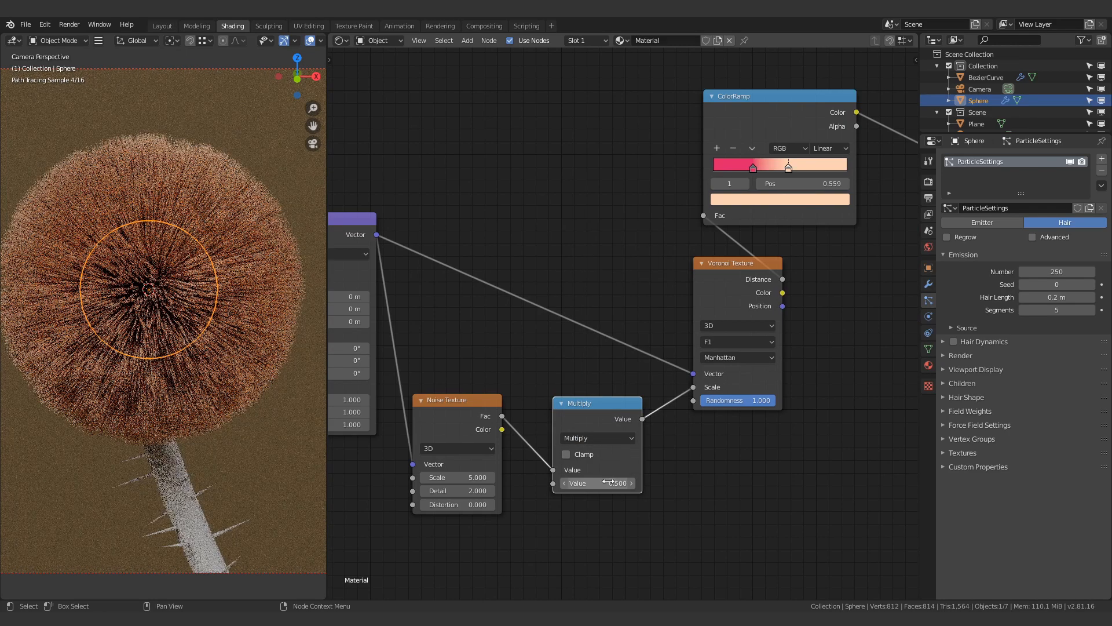
{"action": "left_click_drag", "start_coordinate": [597, 483], "coordinate": [819, 484]}
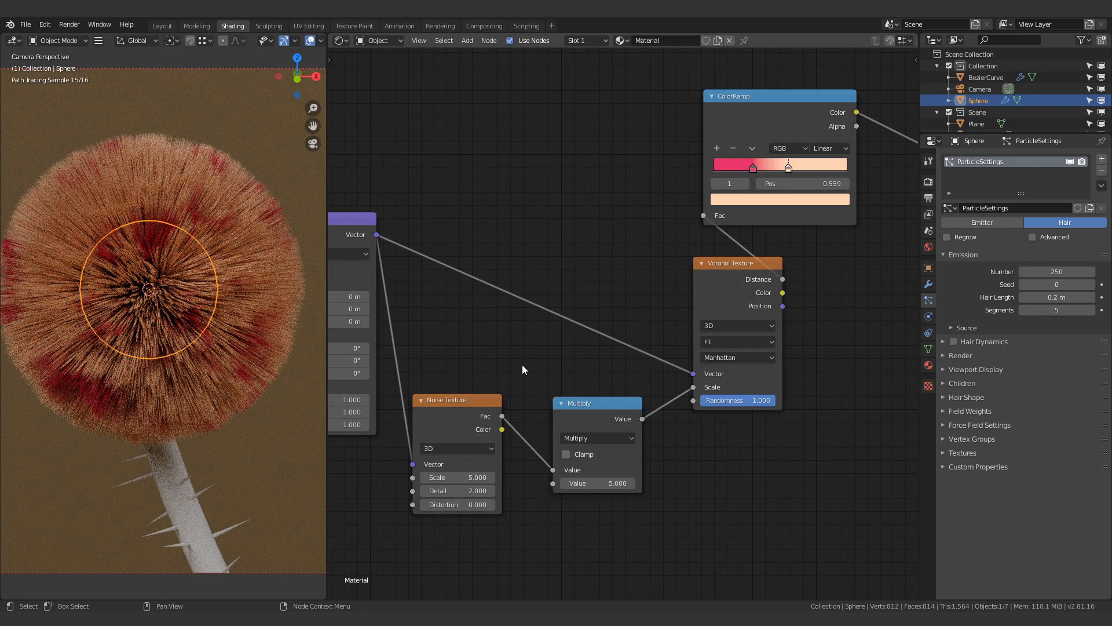
Hide the flower's hair in the viewport, set the Multiply value to 2.520, and nudge the Noise Texture node.
{"action": "left_click", "coordinate": [1071, 162]}
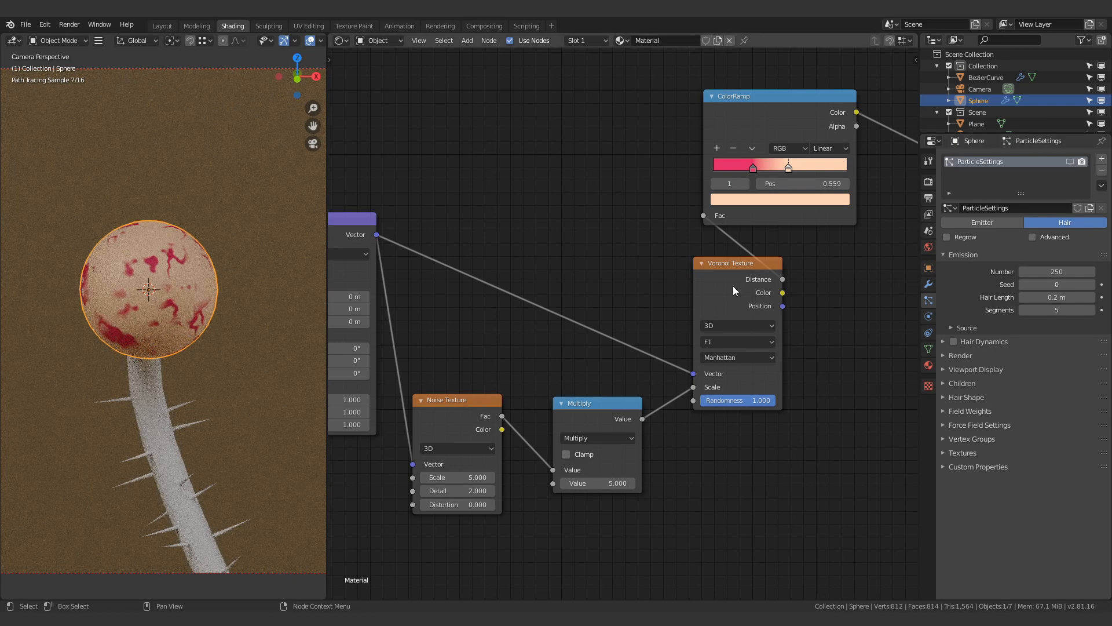
{"action": "left_click_drag", "start_coordinate": [628, 481], "coordinate": [603, 482]}
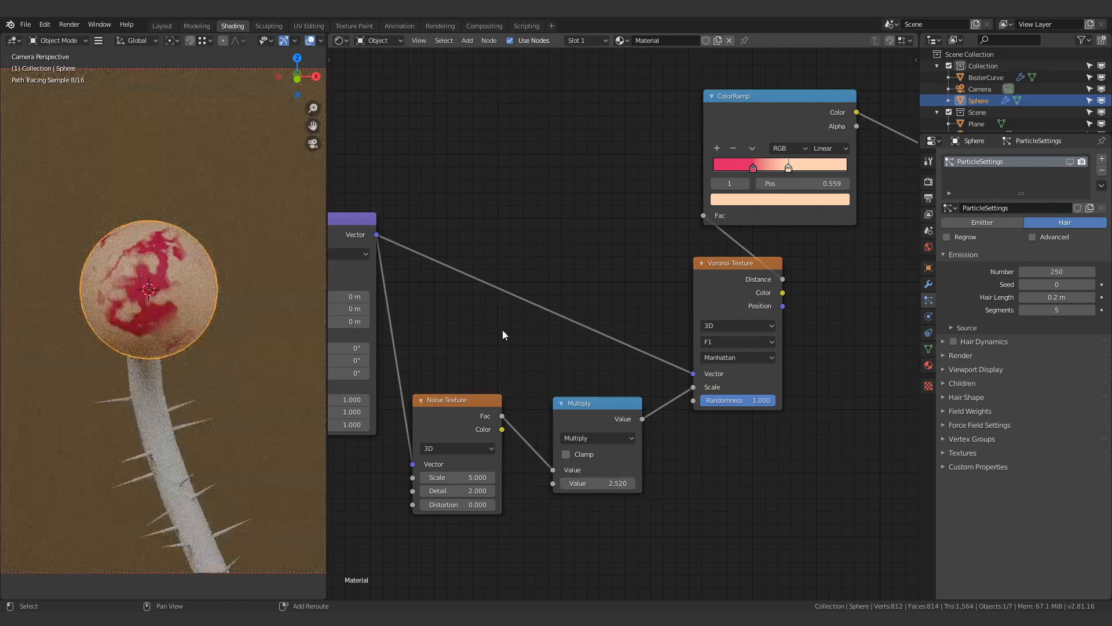
{"action": "middle_click_drag", "start_coordinate": [504, 330], "coordinate": [529, 246]}
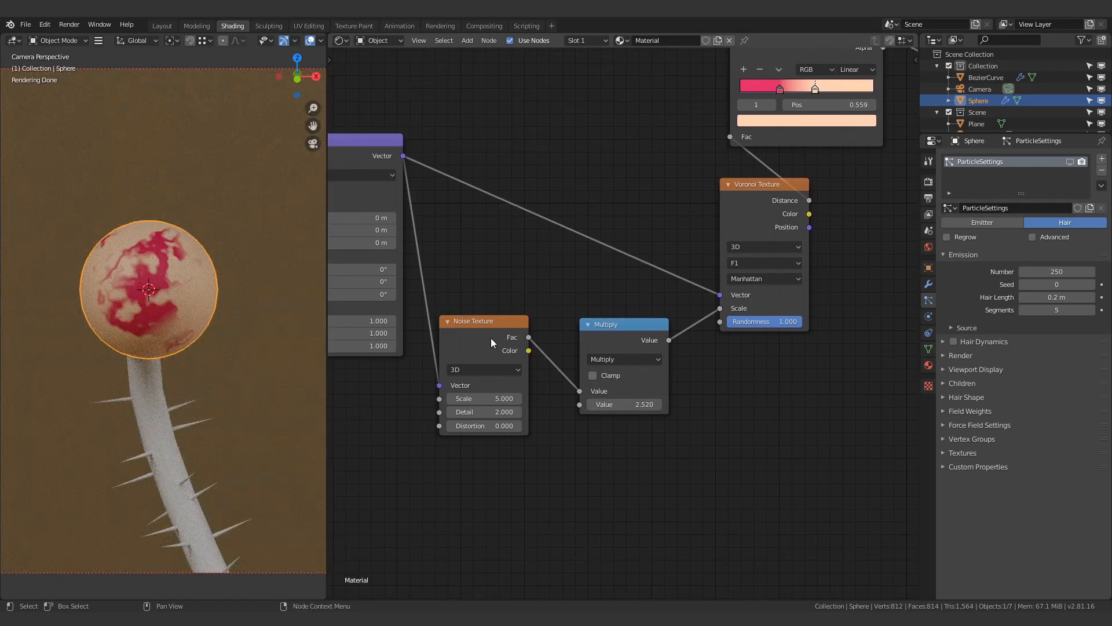
{"action": "left_click_drag", "start_coordinate": [491, 339], "coordinate": [498, 343]}
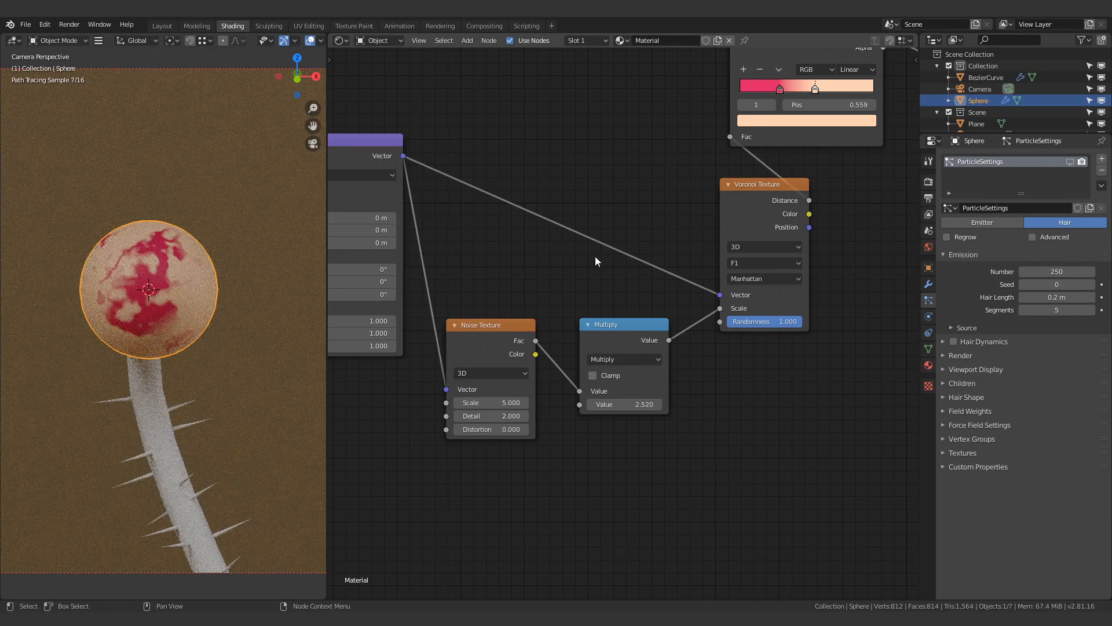
Insert an Add Math node between the Multiply node and the Voronoi's Scale, with its value set to 0.000.
{"action": "middle_click_drag", "start_coordinate": [597, 259], "coordinate": [563, 303]}
{"action": "middle_click_drag", "start_coordinate": [662, 378], "coordinate": [606, 379]}
{"action": "left_click_drag", "start_coordinate": [520, 374], "coordinate": [497, 374]}
{"action": "key", "text": "q"}
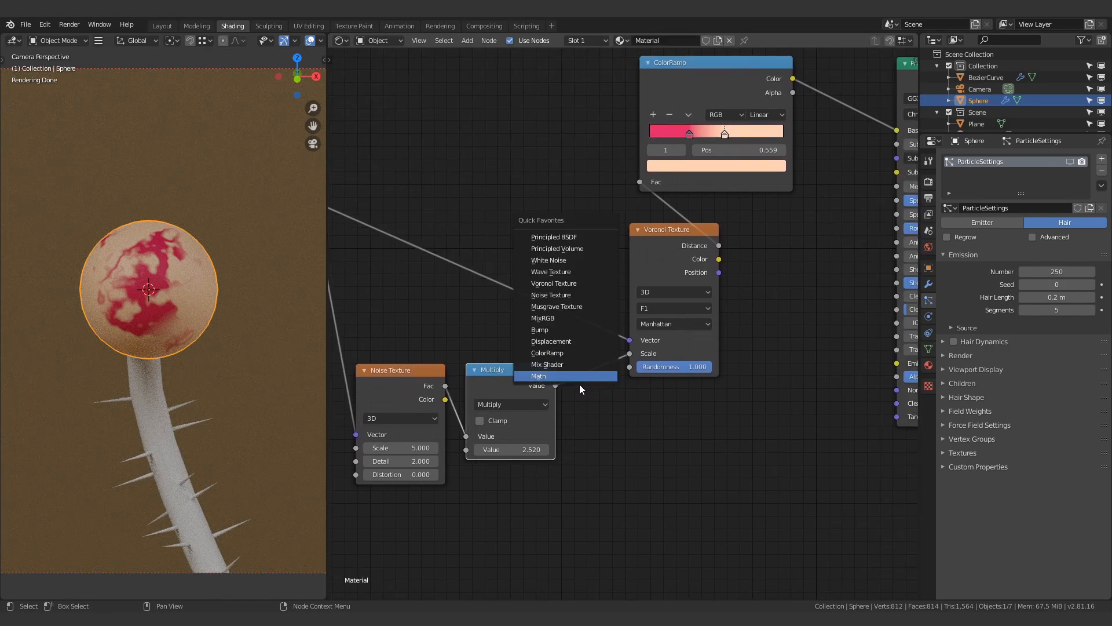
{"action": "left_click", "coordinate": [562, 382]}
{"action": "left_click", "coordinate": [590, 361]}
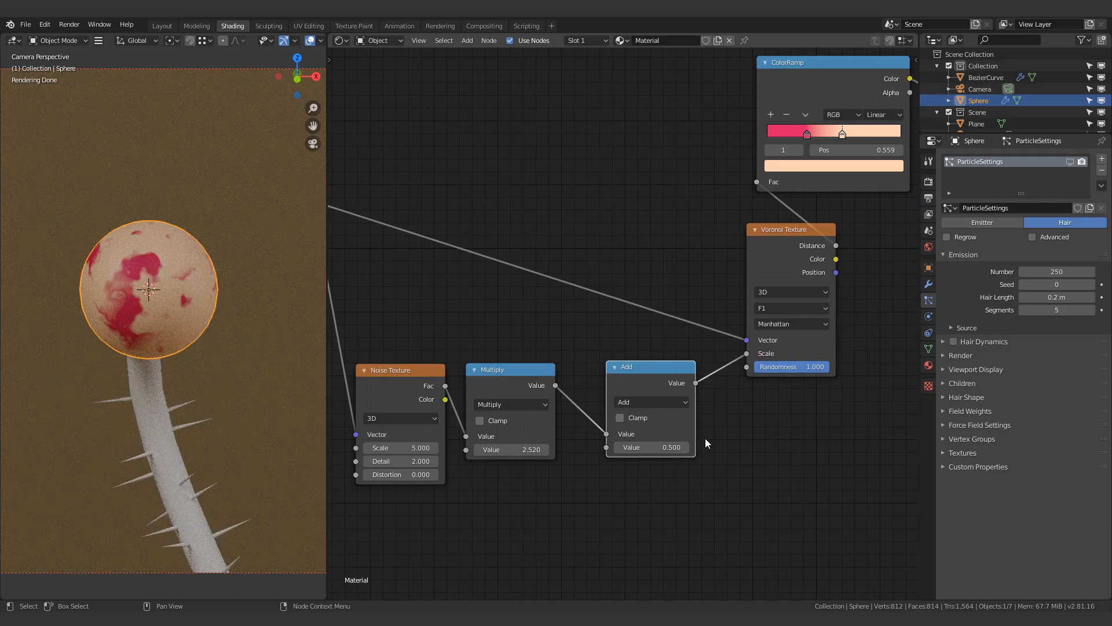
{"action": "middle_click_drag", "start_coordinate": [765, 409], "coordinate": [588, 395]}
{"action": "left_click_drag", "start_coordinate": [522, 418], "coordinate": [493, 417], "text": "shift"}
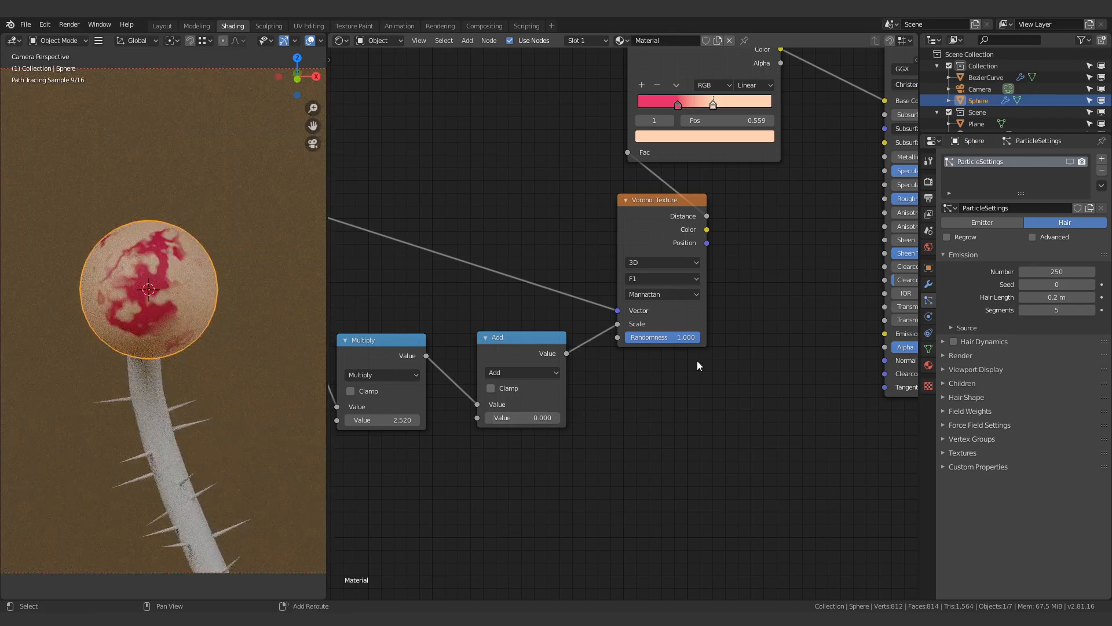
Preview the Voronoi's Distance and Color outputs and the ColorRamp's result on the bare flower sphere to compare their patterns.
{"action": "middle_click_drag", "start_coordinate": [699, 359], "coordinate": [458, 444], "text": "shift"}
{"action": "scroll", "coordinate": [595, 243], "scroll_direction": "down", "scroll_amount": 5}
{"action": "middle_click_drag", "start_coordinate": [522, 155], "coordinate": [666, 100]}
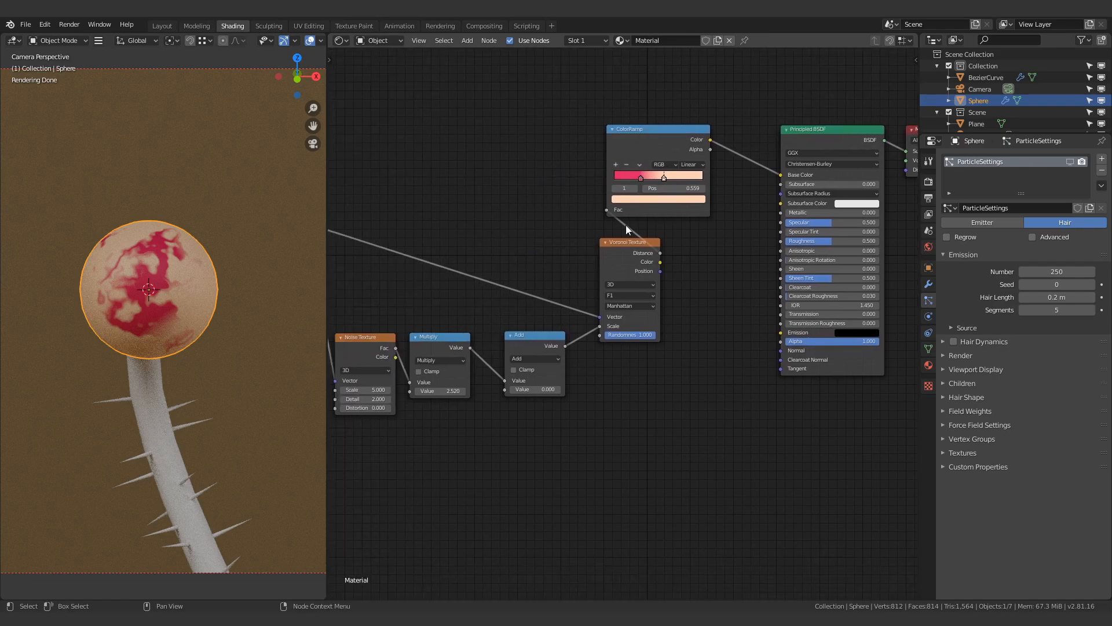
{"action": "left_click", "coordinate": [620, 248], "text": "ctrl+shift"}
{"action": "middle_click_drag", "start_coordinate": [549, 200], "coordinate": [468, 301]}
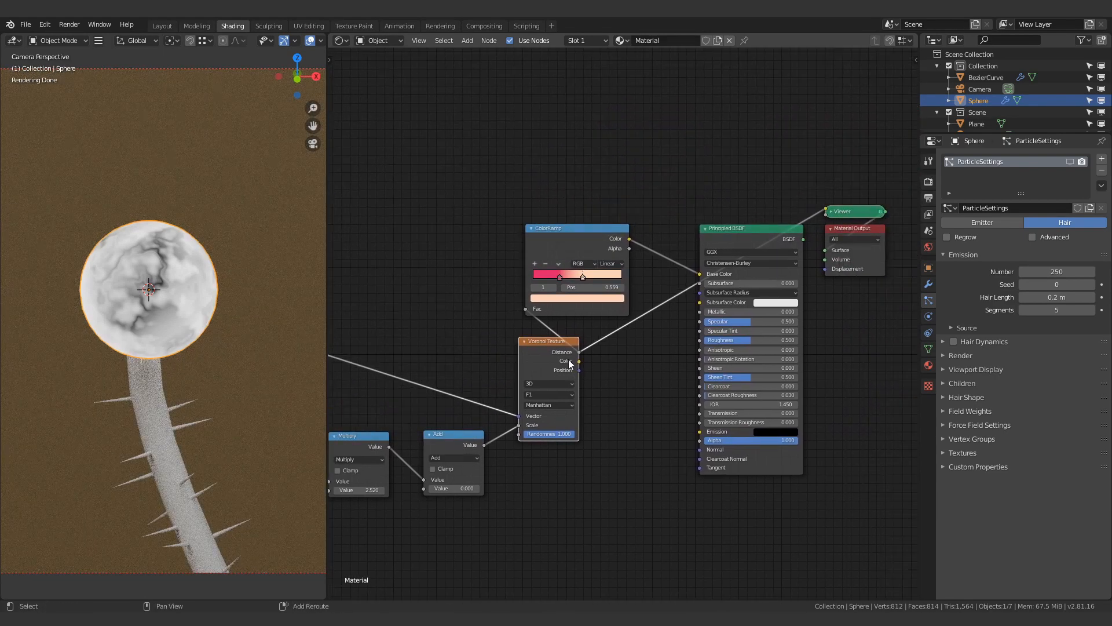
{"action": "scroll", "coordinate": [643, 339], "scroll_direction": "up", "scroll_amount": 2}
{"action": "left_click", "coordinate": [517, 371], "text": "ctrl+shift"}
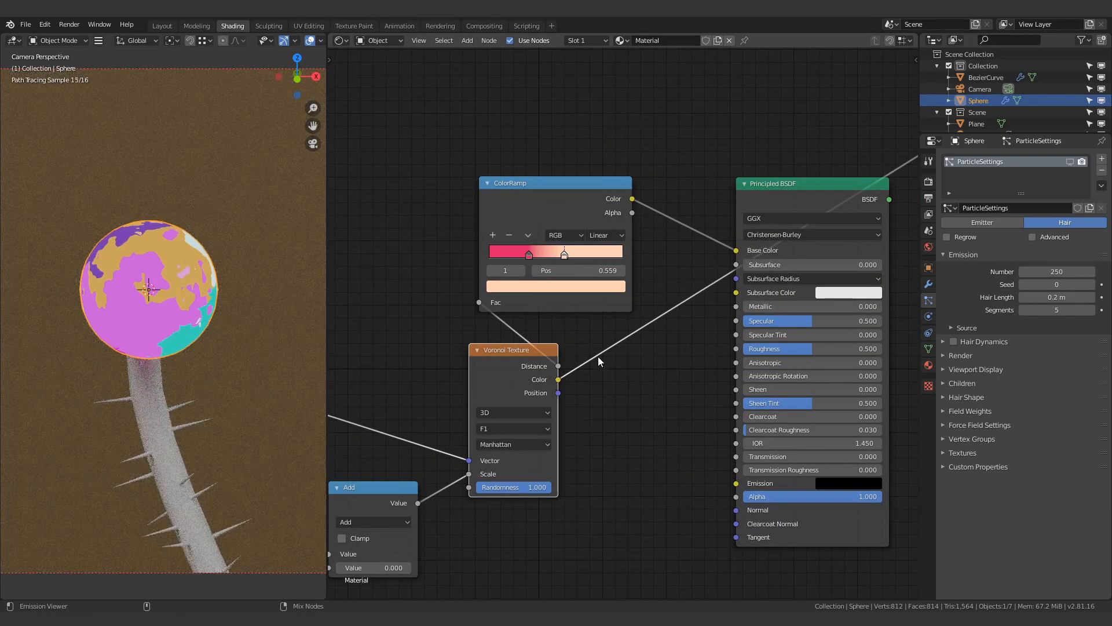
{"action": "left_click", "coordinate": [556, 382], "text": "ctrl+shift"}
{"action": "left_click", "coordinate": [558, 185], "text": "ctrl+shift"}
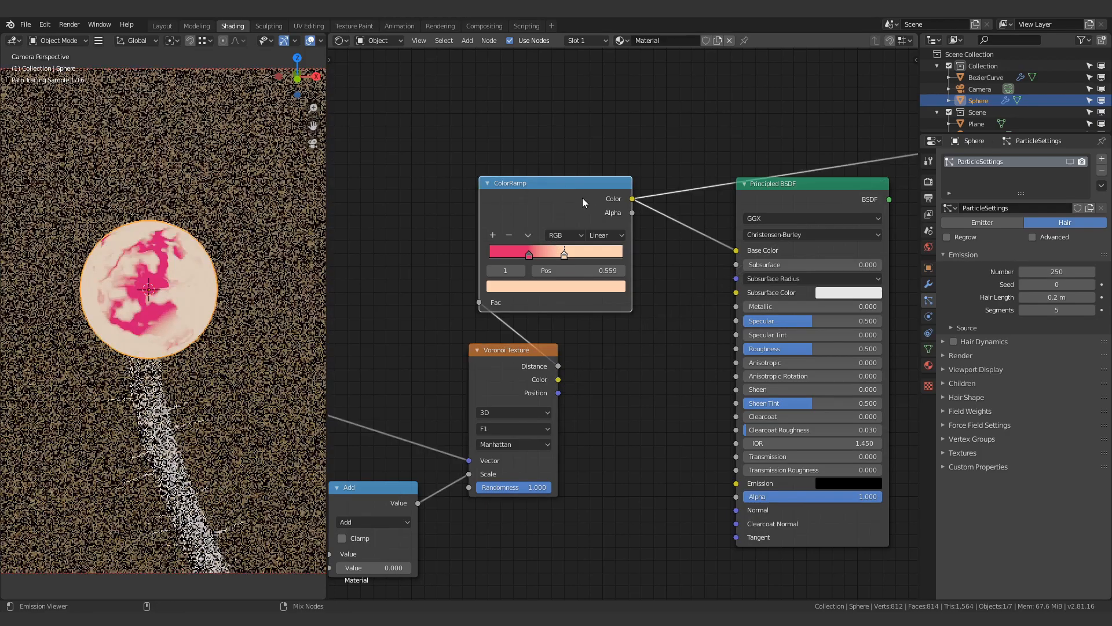
{"action": "middle_click_drag", "start_coordinate": [499, 225], "coordinate": [581, 183]}
{"action": "left_click", "coordinate": [589, 322], "text": "ctrl+shift"}
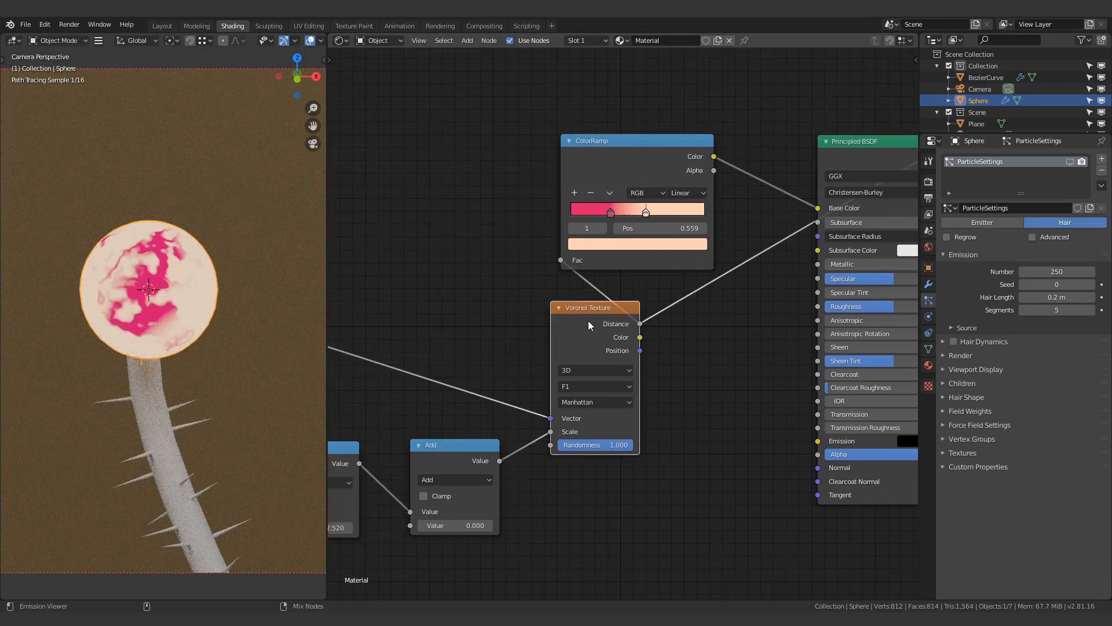
{"action": "scroll", "coordinate": [165, 281], "scroll_direction": "up", "scroll_amount": 5}
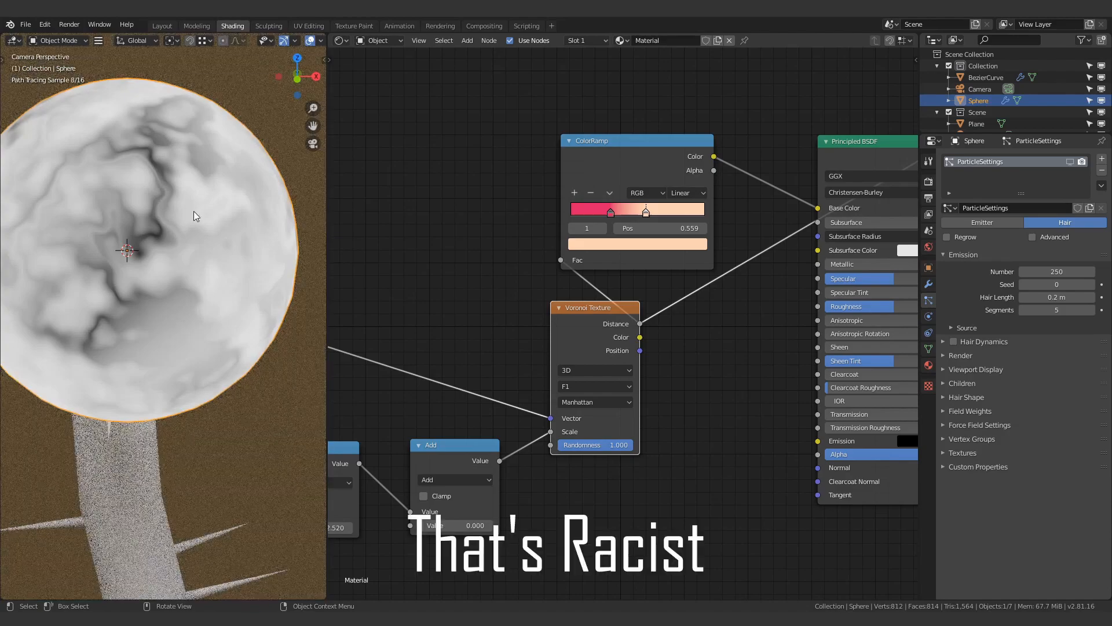
{"action": "left_click", "coordinate": [653, 140], "text": "ctrl+shift"}
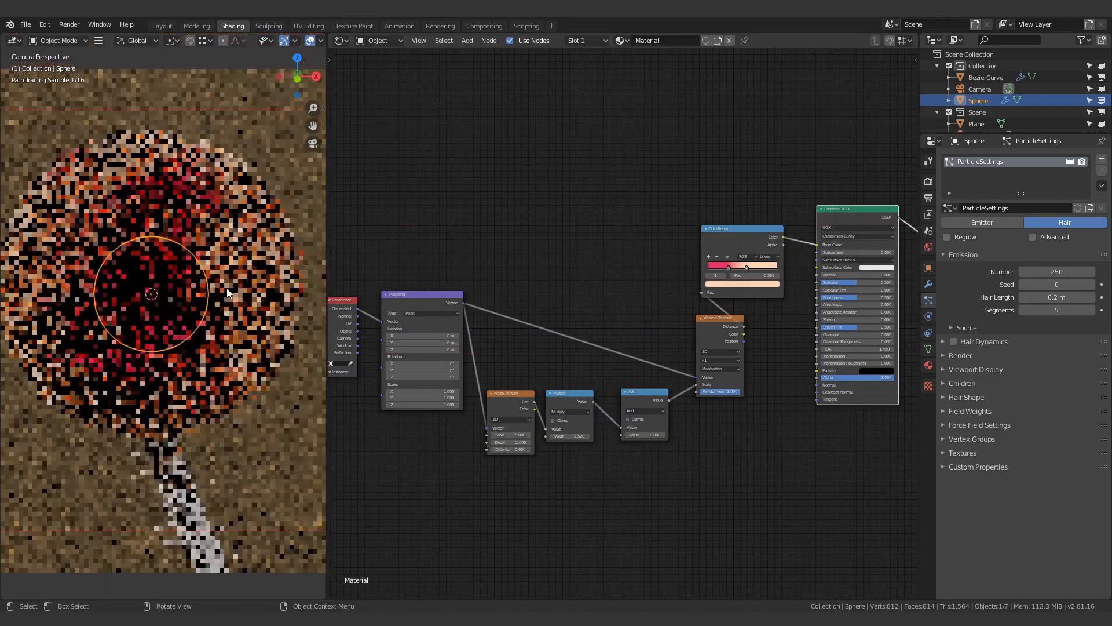
Give the thorny stem a new material and link a Noise Texture's Fac to its Base Color.
{"action": "left_click", "coordinate": [191, 461]}
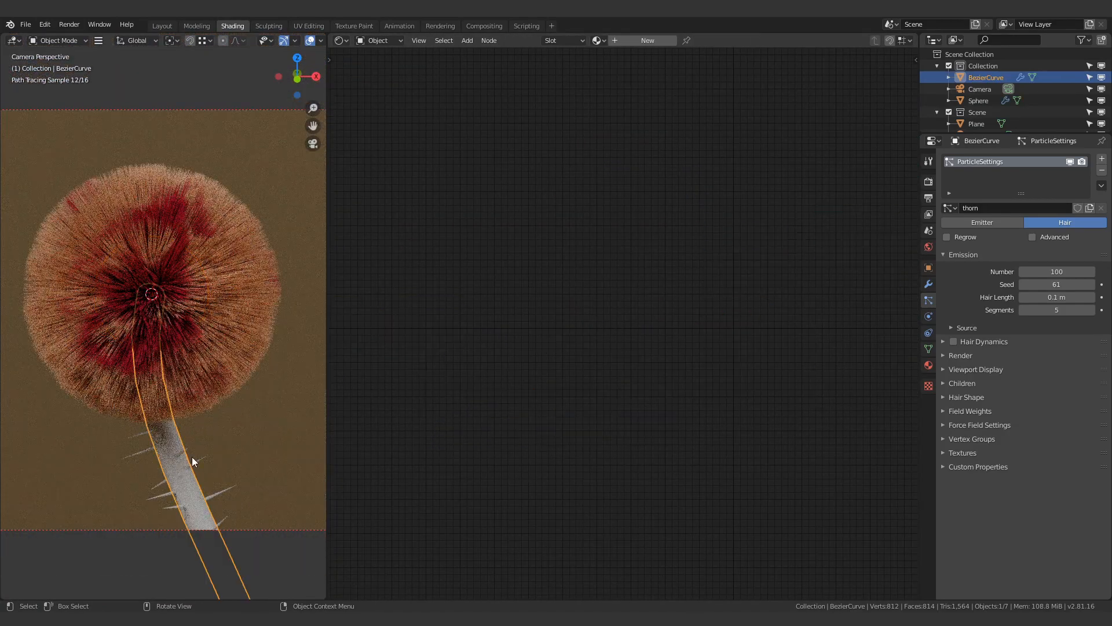
{"action": "left_click", "coordinate": [634, 40]}
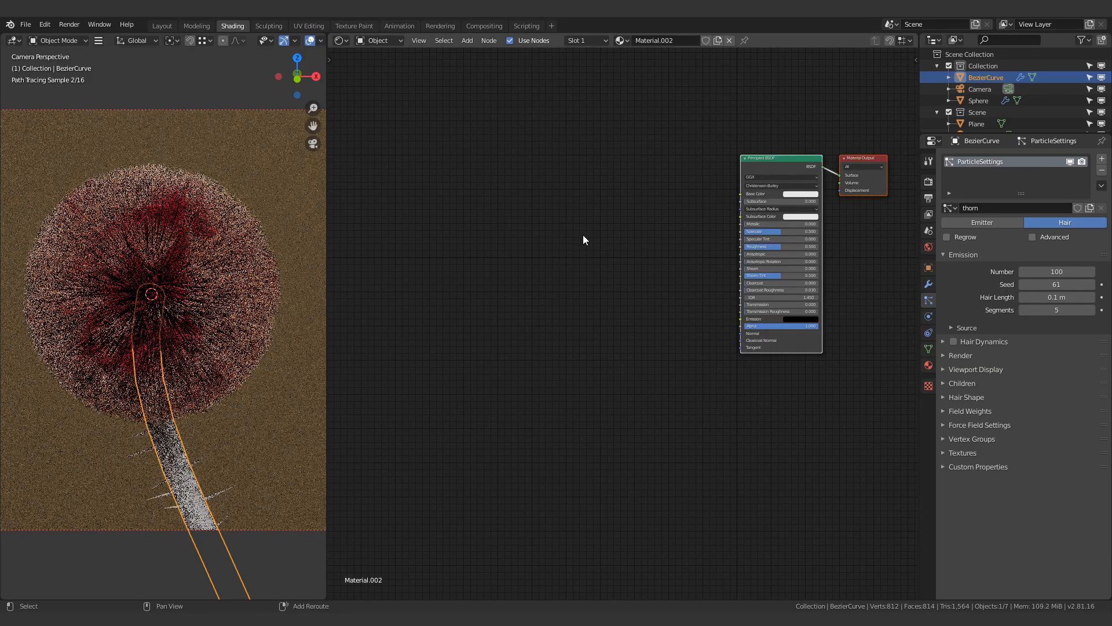
{"action": "key", "text": "q"}
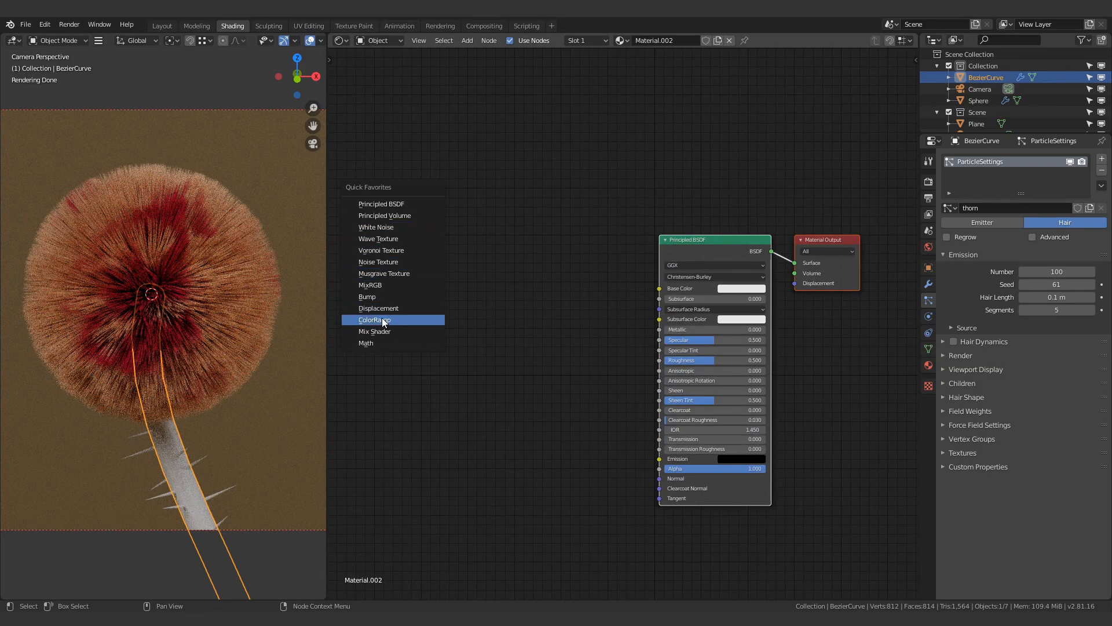
{"action": "left_click", "coordinate": [384, 261]}
{"action": "left_click_drag", "start_coordinate": [451, 315], "coordinate": [657, 288]}
Add a texture coordinate and mapping setup to the stem's Noise Texture and insert a ColorRamp before the Base Color.
{"action": "middle_click_drag", "start_coordinate": [512, 219], "coordinate": [536, 218]}
{"action": "key", "text": "ctrl+t"}
{"action": "key", "text": "q"}
{"action": "left_click", "coordinate": [500, 302]}
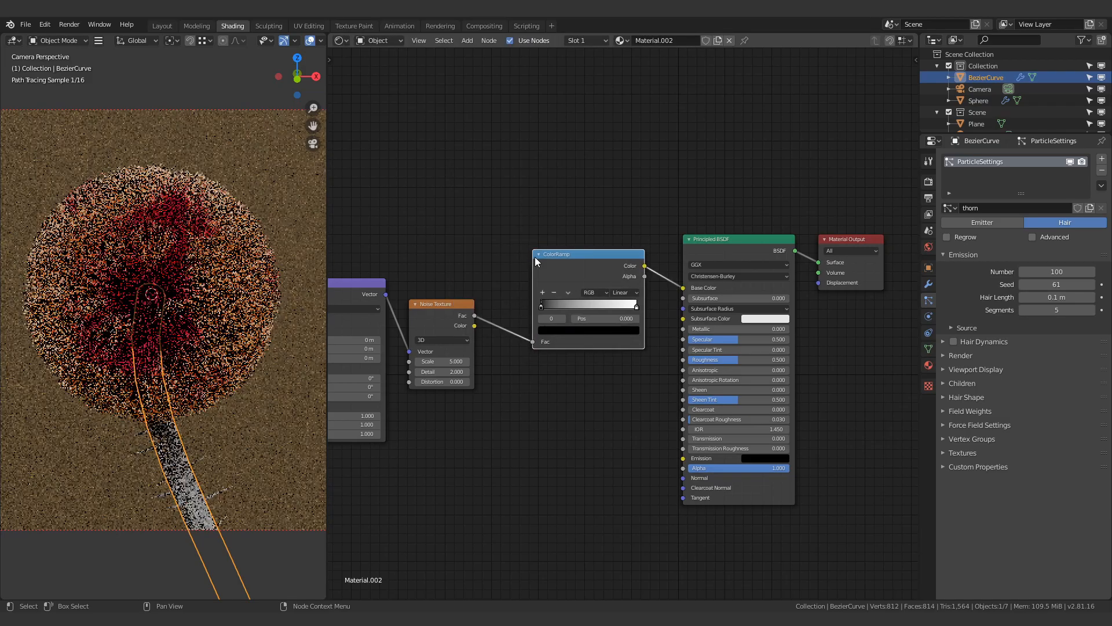
{"action": "left_click", "coordinate": [533, 251]}
Tighten the stem ramp's transition by moving the black stop to 0.382 and the white stop to 0.405.
{"action": "scroll", "coordinate": [507, 305], "scroll_direction": "up", "scroll_amount": 3}
{"action": "left_click_drag", "start_coordinate": [462, 286], "coordinate": [537, 287]}
{"action": "left_click_drag", "start_coordinate": [658, 290], "coordinate": [617, 276]}
{"action": "left_click_drag", "start_coordinate": [612, 277], "coordinate": [493, 278]}
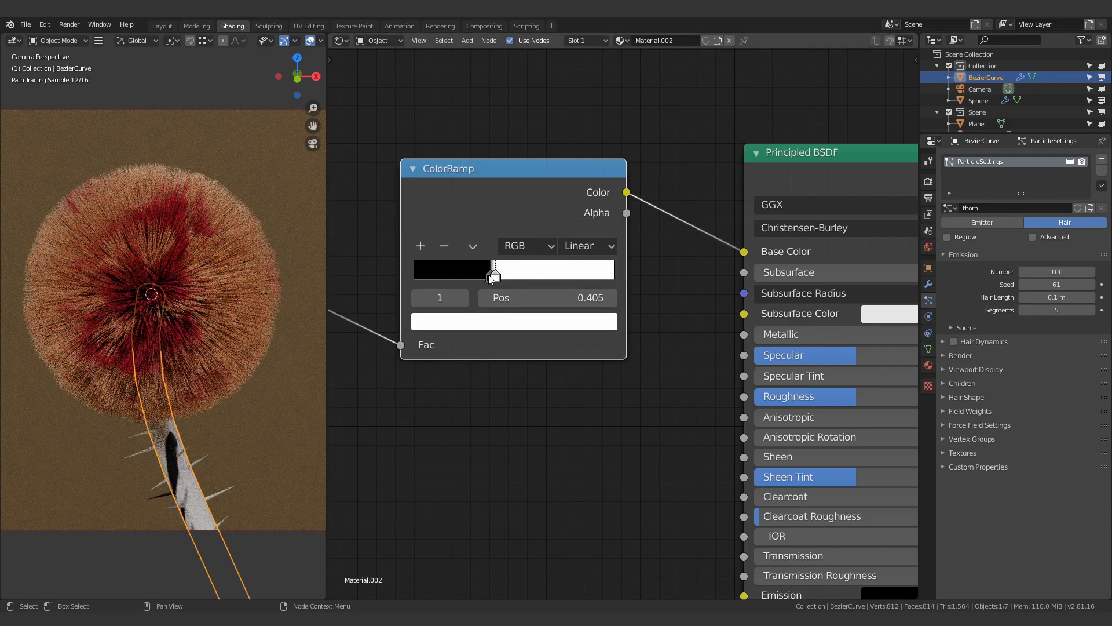
Change the stem ramp's black stop to a dark green.
{"action": "left_click", "coordinate": [489, 276]}
{"action": "left_click", "coordinate": [485, 322]}
{"action": "left_click_drag", "start_coordinate": [574, 179], "coordinate": [573, 129]}
{"action": "left_click", "coordinate": [429, 102]}
Copy the dark green onto the stem ramp's white stop at 0.405 and brighten it to a vivid green.
{"action": "left_click", "coordinate": [499, 277]}
{"action": "left_click", "coordinate": [490, 275]}
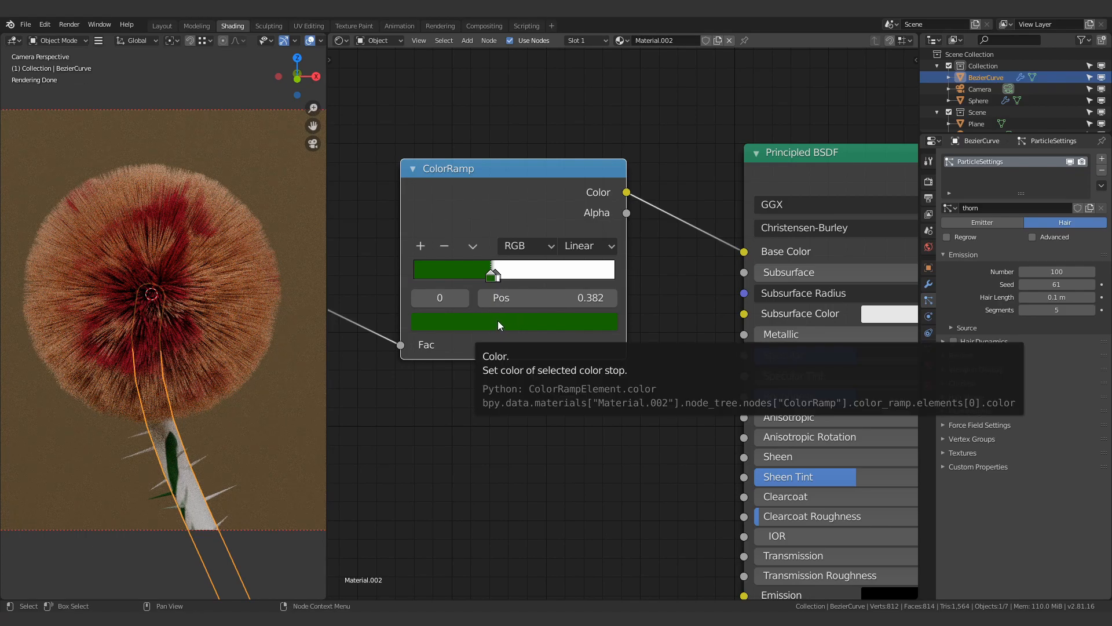
{"action": "left_click", "coordinate": [500, 277]}
{"action": "middle_click_drag", "start_coordinate": [646, 372], "coordinate": [493, 353]}
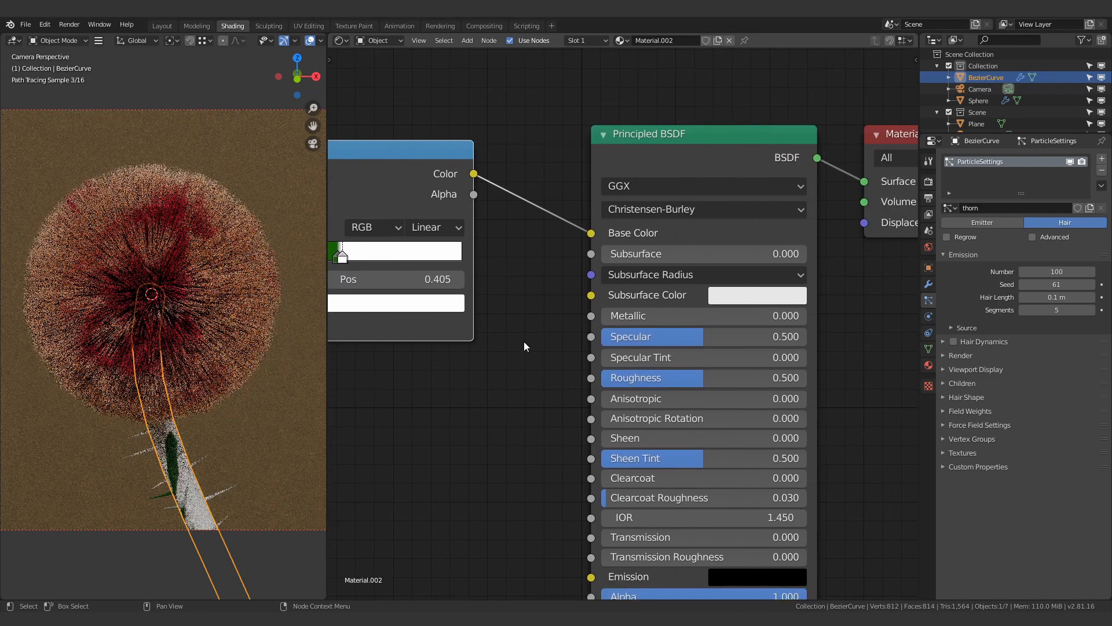
{"action": "key", "text": "ctrl+v"}
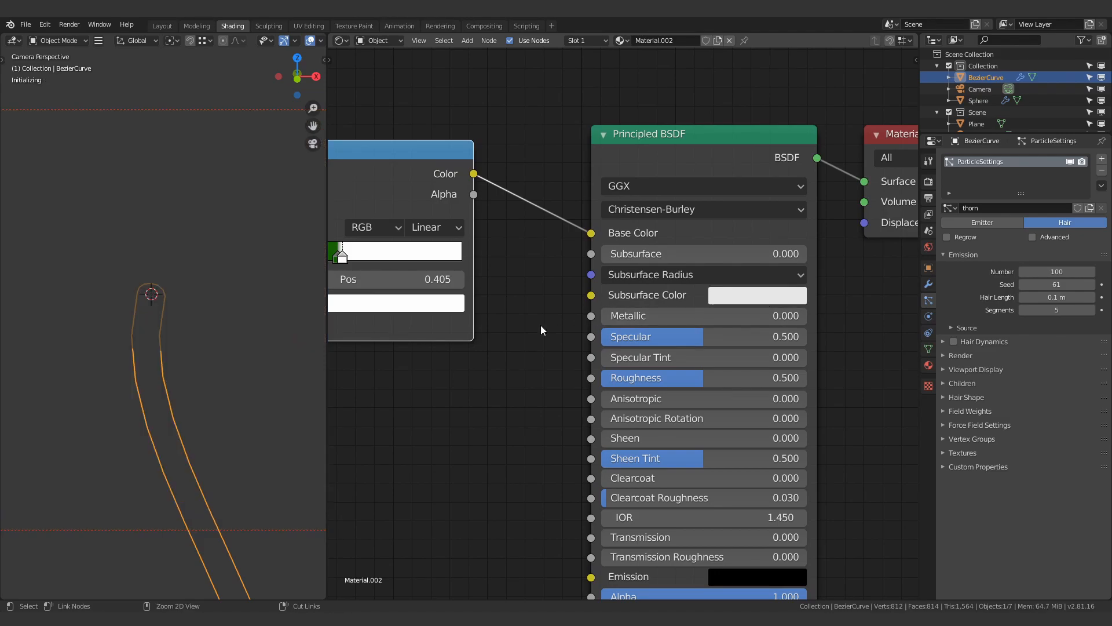
{"action": "key", "text": "ctrl+z"}
{"action": "middle_click_drag", "start_coordinate": [377, 313], "coordinate": [558, 307]}
{"action": "key", "text": "ctrl+v"}
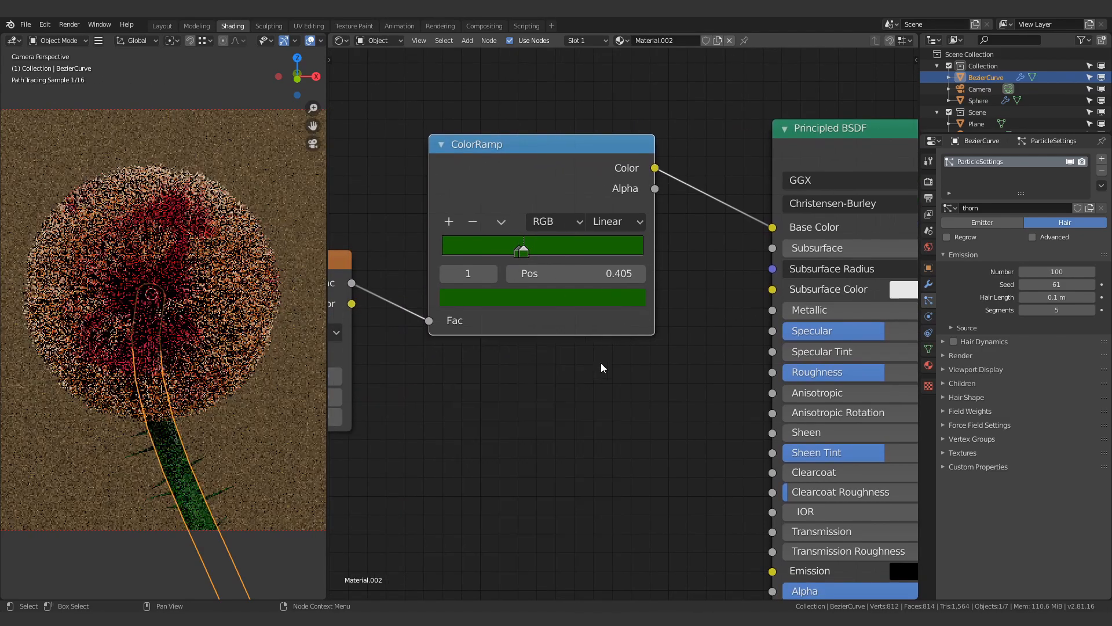
{"action": "left_click", "coordinate": [616, 302]}
{"action": "left_click_drag", "start_coordinate": [604, 392], "coordinate": [603, 357]}
Soften the stem's green blend by shifting the dark stop slightly toward the ramp's start and spacing the bright stop farther away.
{"action": "scroll", "coordinate": [576, 361], "scroll_direction": "up", "scroll_amount": 2}
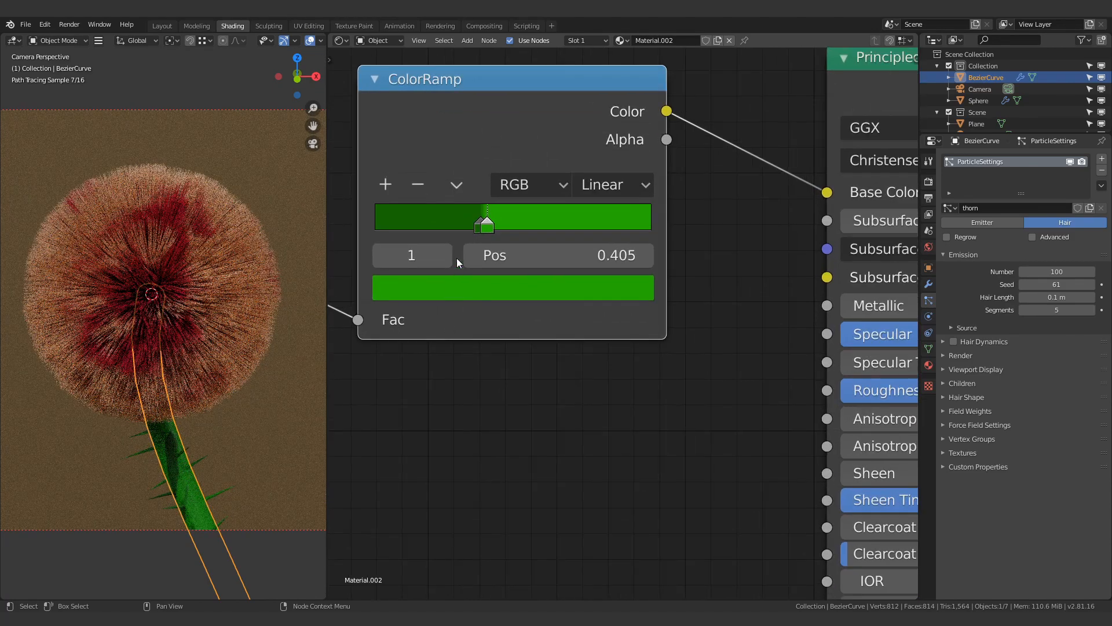
{"action": "left_click_drag", "start_coordinate": [487, 226], "coordinate": [558, 226]}
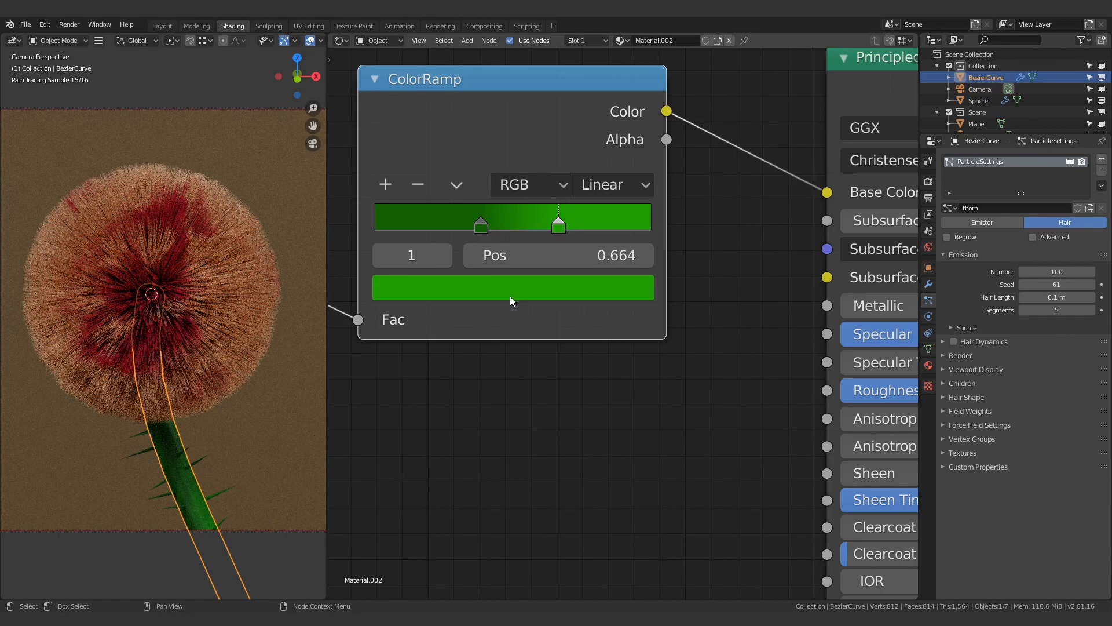
{"action": "left_click", "coordinate": [483, 226]}
{"action": "left_click_drag", "start_coordinate": [488, 227], "coordinate": [461, 234]}
{"action": "left_click_drag", "start_coordinate": [557, 226], "coordinate": [475, 232]}
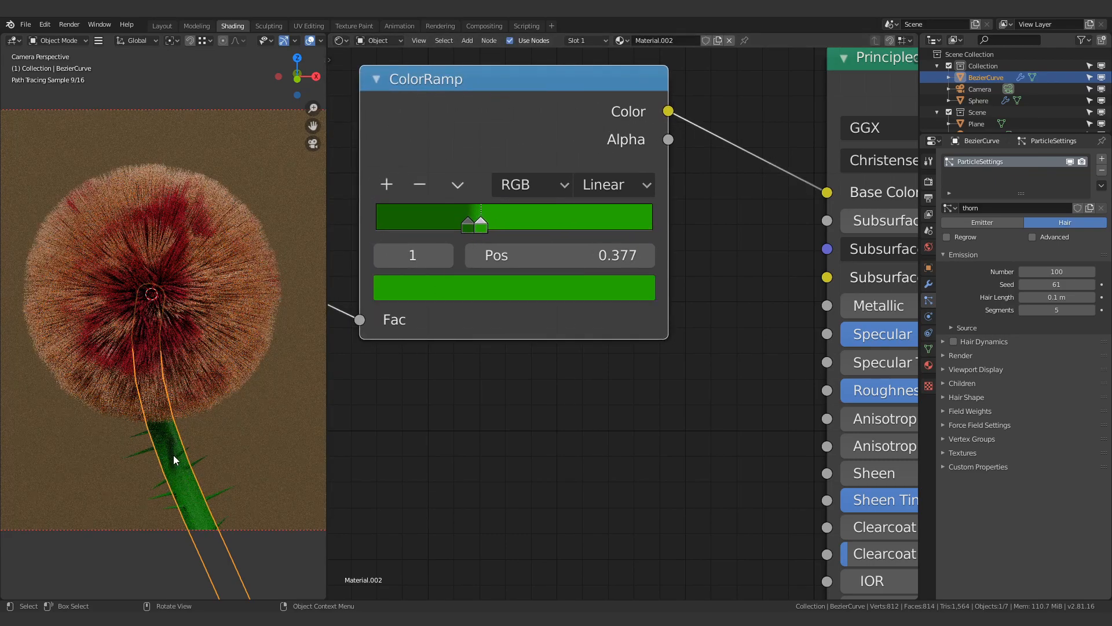
{"action": "left_click_drag", "start_coordinate": [482, 225], "coordinate": [543, 223]}
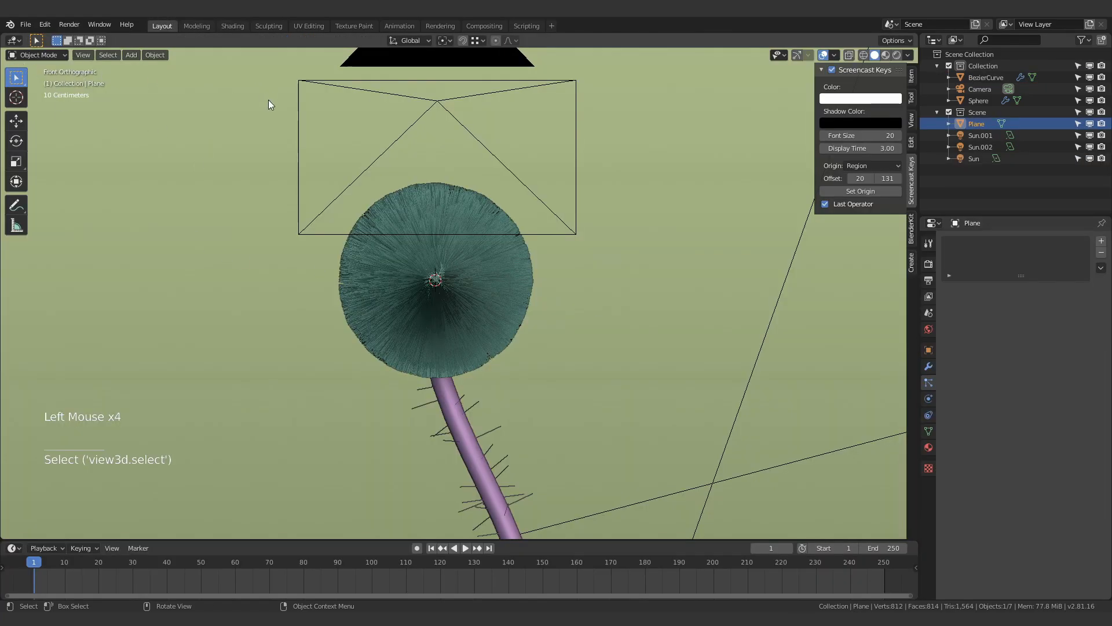
Comb the flower sphere's hair straight up in Particle Edit mode with a 270 px brush, and inspect it in Object Mode.
{"action": "left_click", "coordinate": [431, 277]}
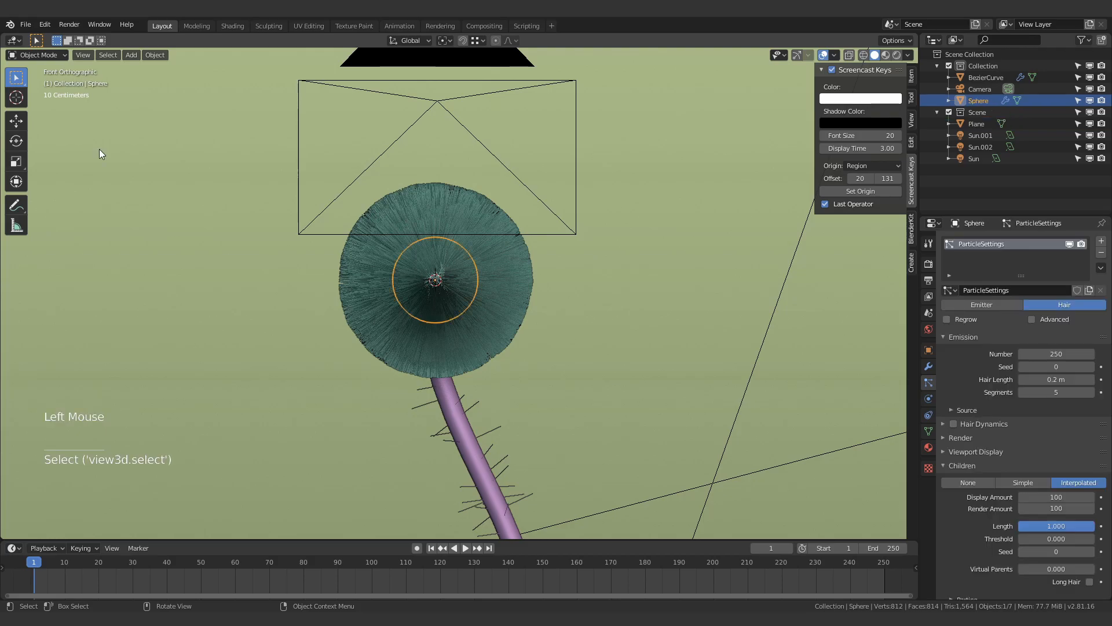
{"action": "left_click", "coordinate": [34, 56]}
{"action": "left_click", "coordinate": [43, 145]}
{"action": "key", "text": "f"}
{"action": "left_click", "coordinate": [428, 285]}
{"action": "left_click_drag", "start_coordinate": [434, 250], "coordinate": [443, 113]}
{"action": "mouse_move", "coordinate": [445, 318]}
{"action": "left_mouse_down"}
{"action": "mouse_move", "coordinate": [426, 224]}
{"action": "mouse_move", "coordinate": [442, 116]}
{"action": "mouse_move", "coordinate": [434, 249]}
{"action": "mouse_move", "coordinate": [438, 120]}
{"action": "left_mouse_up"}
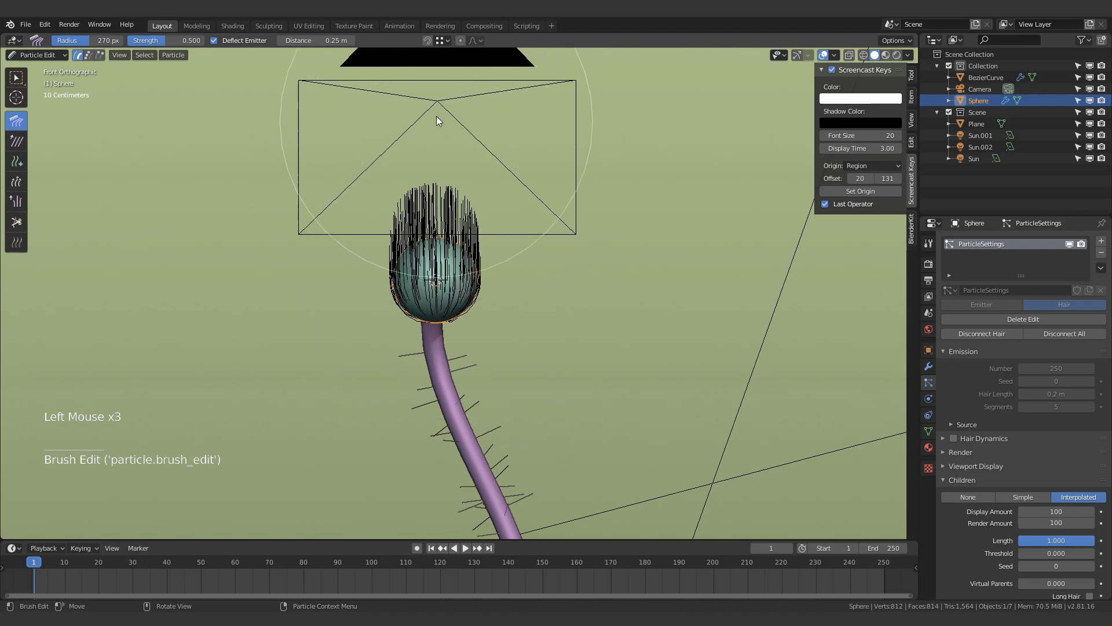
{"action": "left_click", "coordinate": [41, 54]}
{"action": "left_click", "coordinate": [40, 68]}
{"action": "key", "text": "z"}
{"action": "scroll", "coordinate": [380, 246], "scroll_direction": "up", "scroll_amount": 3}
{"action": "key", "text": "z"}
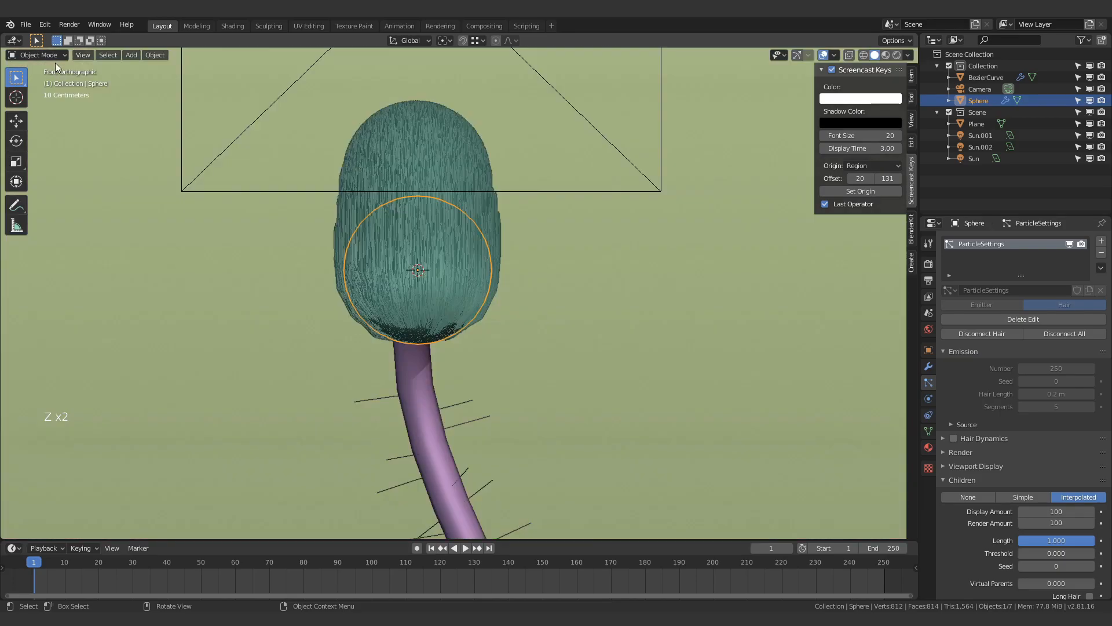
Comb the flower's hairs sideways from several angles in Particle Edit mode, and preview the result rendered in Object Mode.
{"action": "left_click", "coordinate": [40, 55]}
{"action": "left_click", "coordinate": [40, 145]}
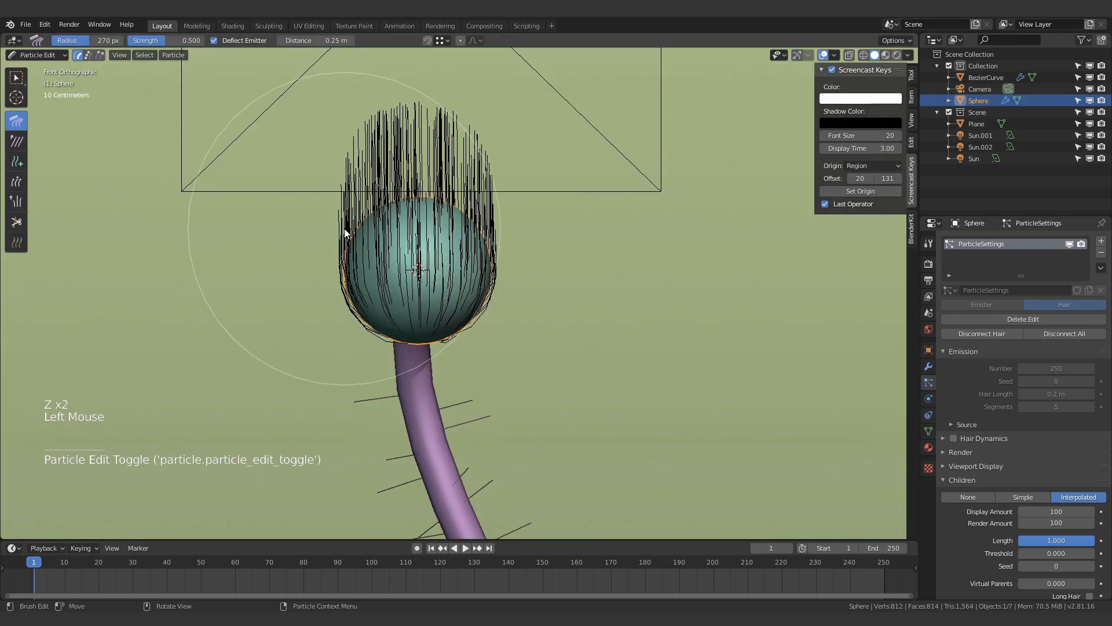
{"action": "mouse_move", "coordinate": [353, 221]}
{"action": "left_mouse_down"}
{"action": "mouse_move", "coordinate": [409, 268]}
{"action": "mouse_move", "coordinate": [446, 286]}
{"action": "mouse_move", "coordinate": [454, 275]}
{"action": "mouse_move", "coordinate": [417, 232]}
{"action": "mouse_move", "coordinate": [405, 272]}
{"action": "left_mouse_up"}
{"action": "middle_click_drag", "start_coordinate": [406, 272], "coordinate": [416, 400]}
{"action": "mouse_move", "coordinate": [309, 288]}
{"action": "left_mouse_down"}
{"action": "mouse_move", "coordinate": [297, 206]}
{"action": "mouse_move", "coordinate": [261, 267]}
{"action": "left_mouse_up"}
{"action": "mouse_move", "coordinate": [307, 261]}
{"action": "left_mouse_down"}
{"action": "mouse_move", "coordinate": [349, 213]}
{"action": "mouse_move", "coordinate": [319, 263]}
{"action": "left_mouse_up"}
{"action": "mouse_move", "coordinate": [423, 301]}
{"action": "middle_mouse_down"}
{"action": "mouse_move", "coordinate": [435, 246]}
{"action": "mouse_move", "coordinate": [186, 134]}
{"action": "middle_mouse_up"}
{"action": "left_click", "coordinate": [35, 54]}
{"action": "left_click", "coordinate": [32, 67]}
{"action": "middle_click_drag", "start_coordinate": [96, 102], "coordinate": [261, 197]}
{"action": "key", "text": "z"}
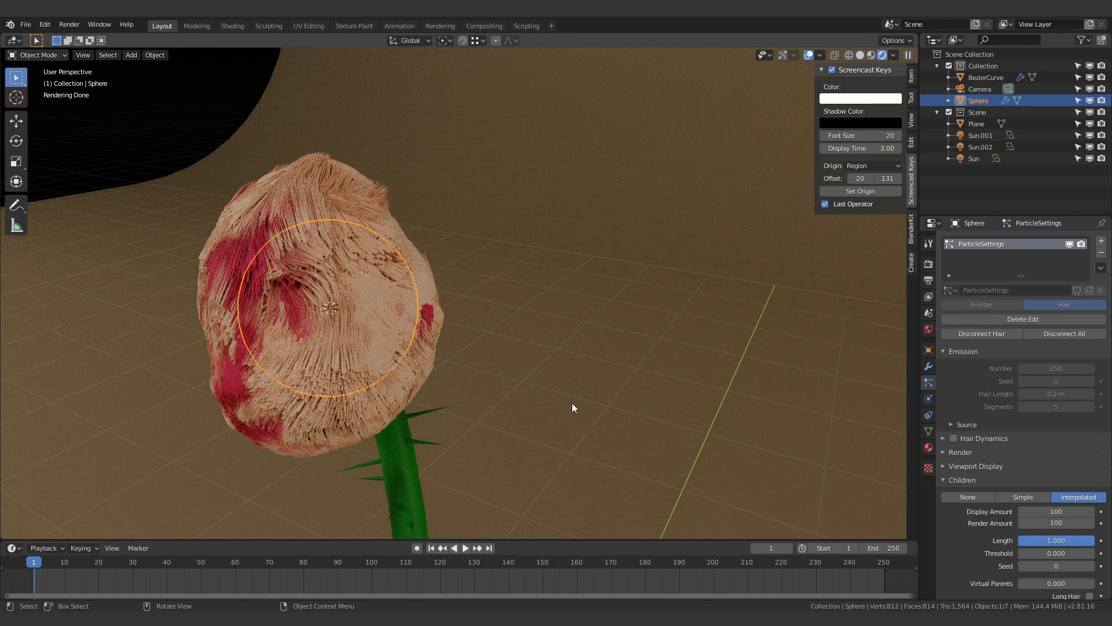
Delete the particle edits on the flower sphere to restore its original hair.
{"action": "left_click", "coordinate": [1041, 317]}
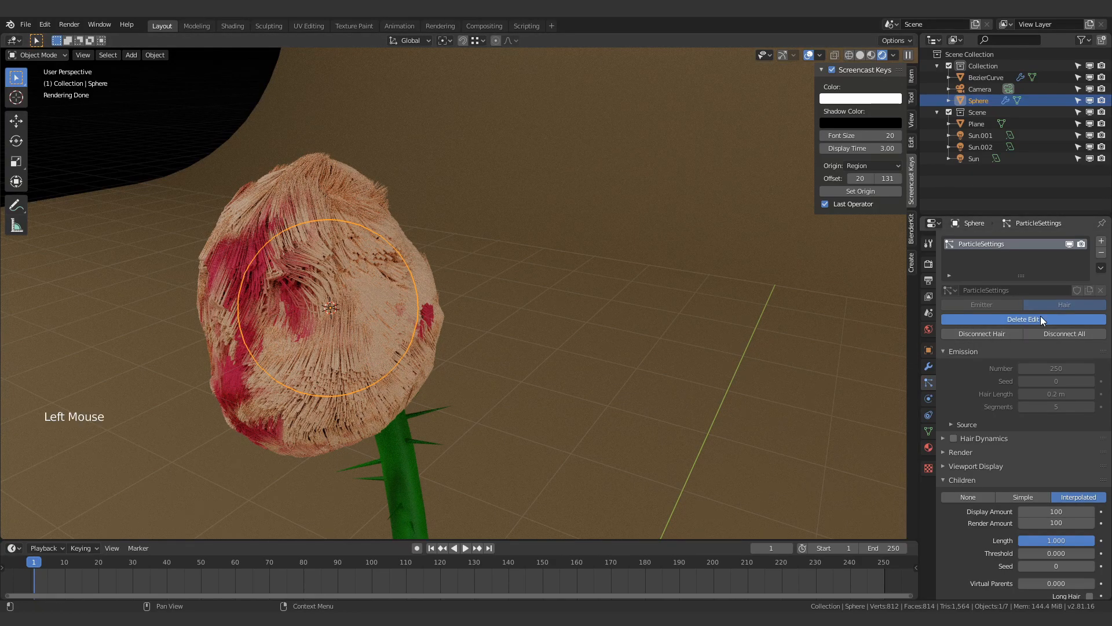
{"action": "left_click", "coordinate": [1032, 317]}
{"action": "middle_click_drag", "start_coordinate": [322, 312], "coordinate": [153, 160]}
{"action": "scroll", "coordinate": [153, 160], "scroll_direction": "down", "scroll_amount": 2}
Try a comb stroke across the flower's hair, clear that particle edit, and return to the camera view.
{"action": "left_click", "coordinate": [61, 55]}
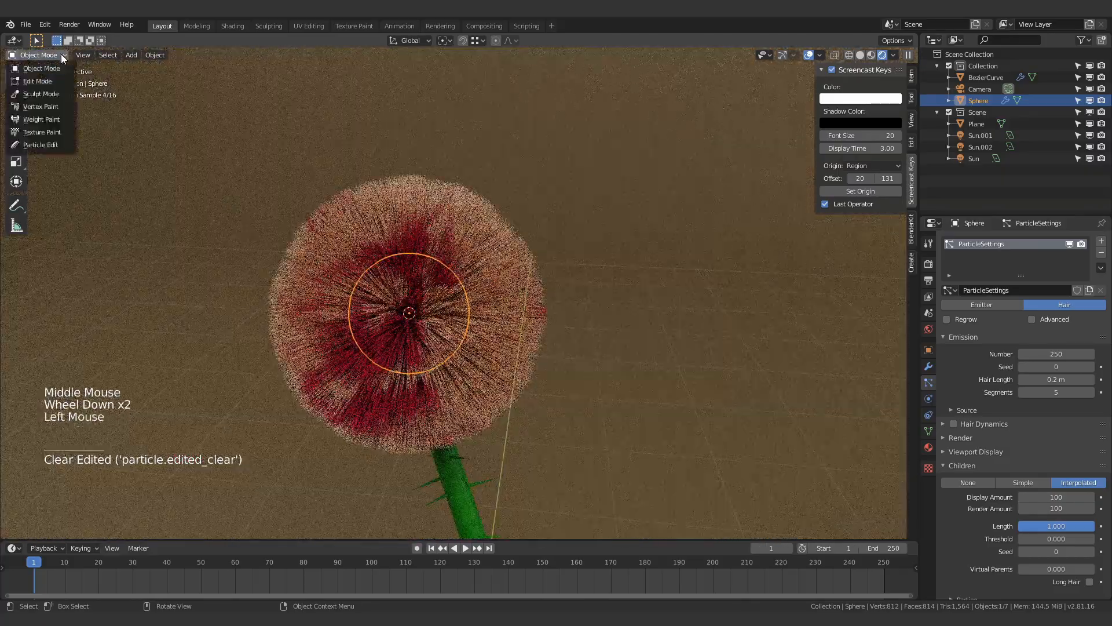
{"action": "left_click", "coordinate": [51, 145]}
{"action": "mouse_move", "coordinate": [490, 314]}
{"action": "left_mouse_down"}
{"action": "mouse_move", "coordinate": [506, 290]}
{"action": "mouse_move", "coordinate": [405, 249]}
{"action": "mouse_move", "coordinate": [310, 316]}
{"action": "mouse_move", "coordinate": [318, 304]}
{"action": "left_mouse_up"}
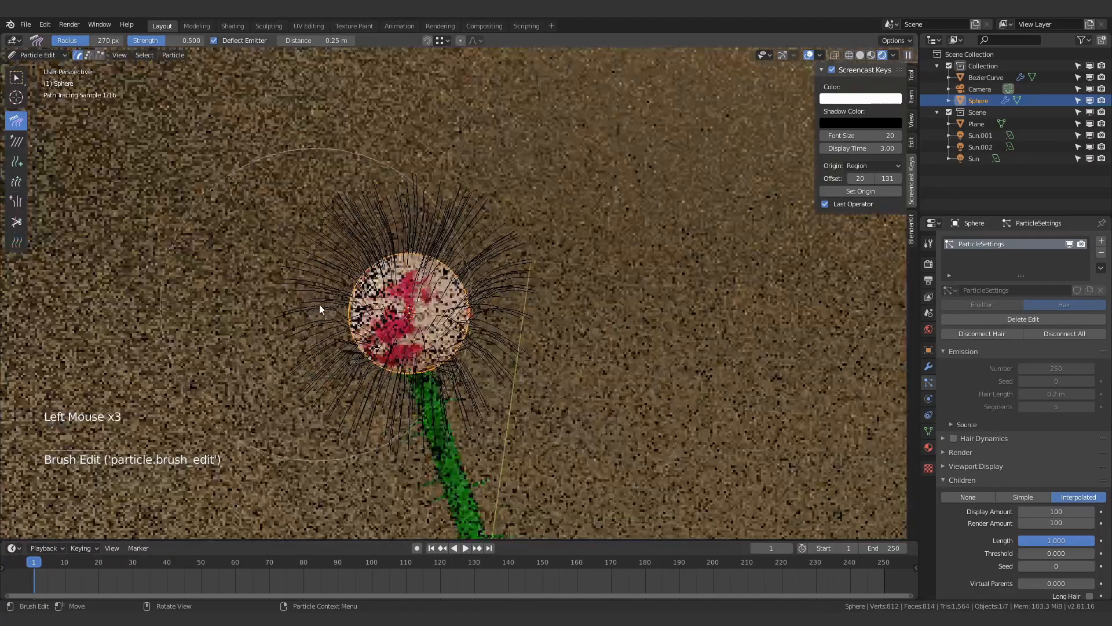
{"action": "left_click", "coordinate": [46, 54]}
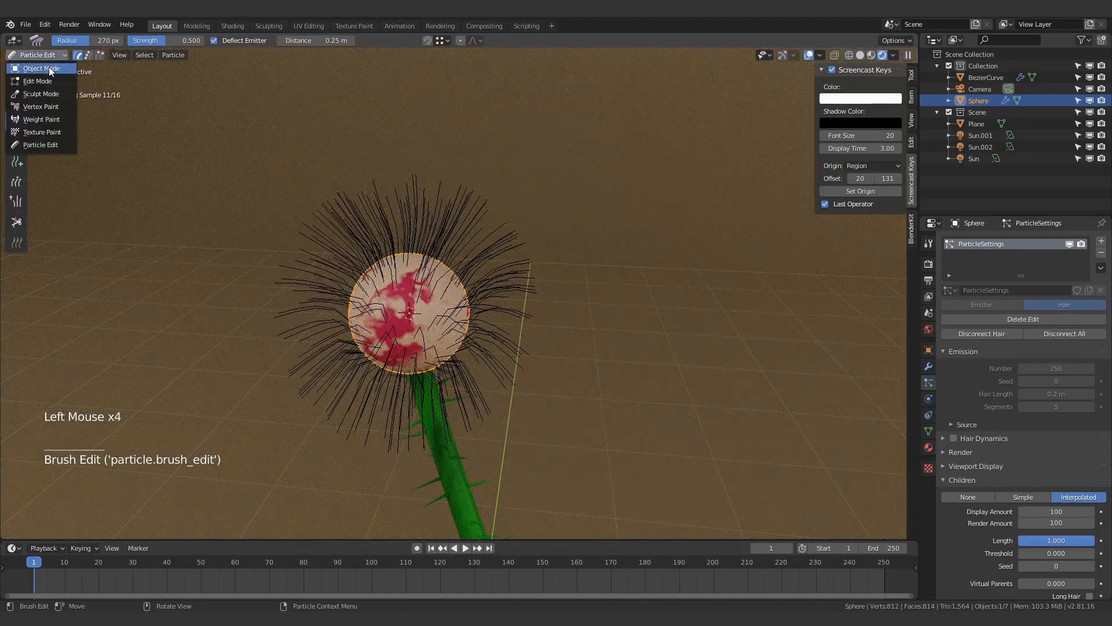
{"action": "left_click", "coordinate": [49, 67]}
{"action": "scroll", "coordinate": [640, 225], "scroll_direction": "down", "scroll_amount": 2}
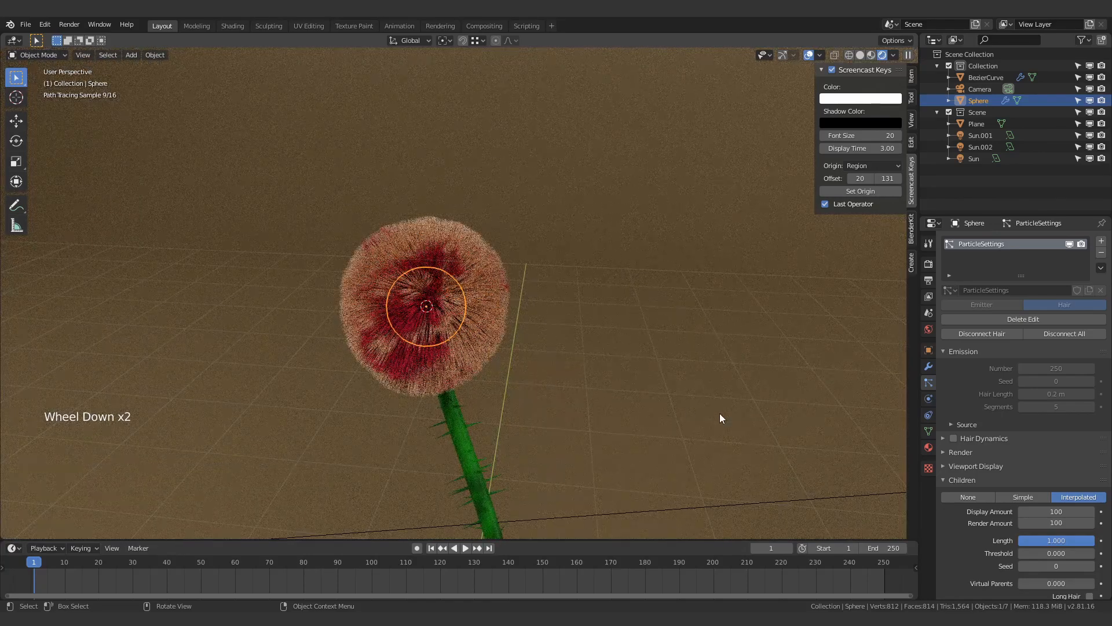
{"action": "left_click", "coordinate": [1050, 322]}
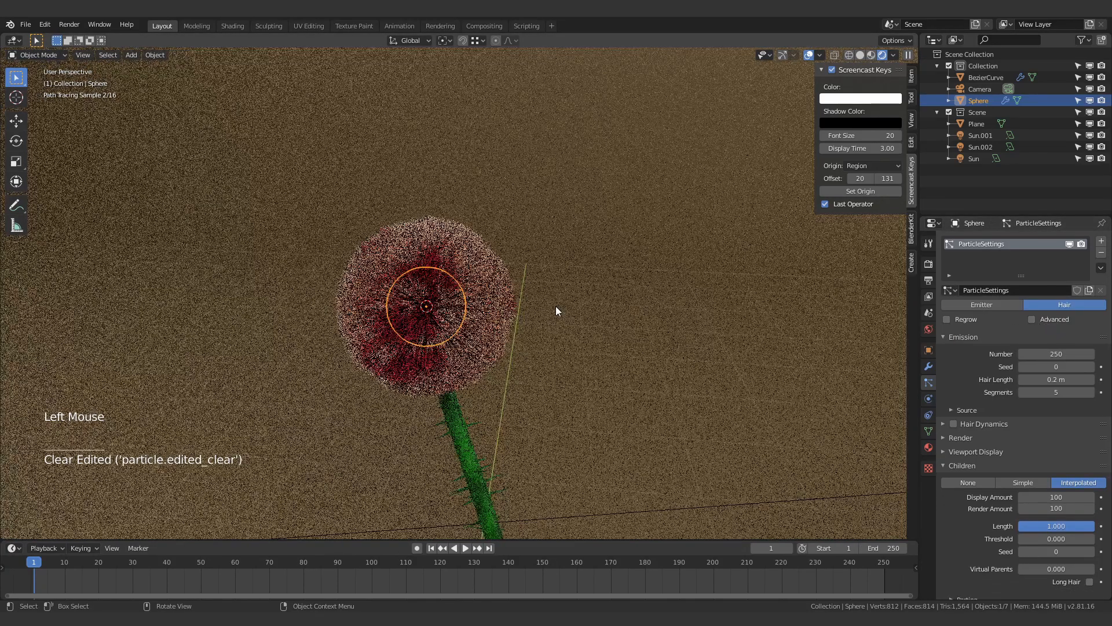
{"action": "key", "text": "KP_0"}
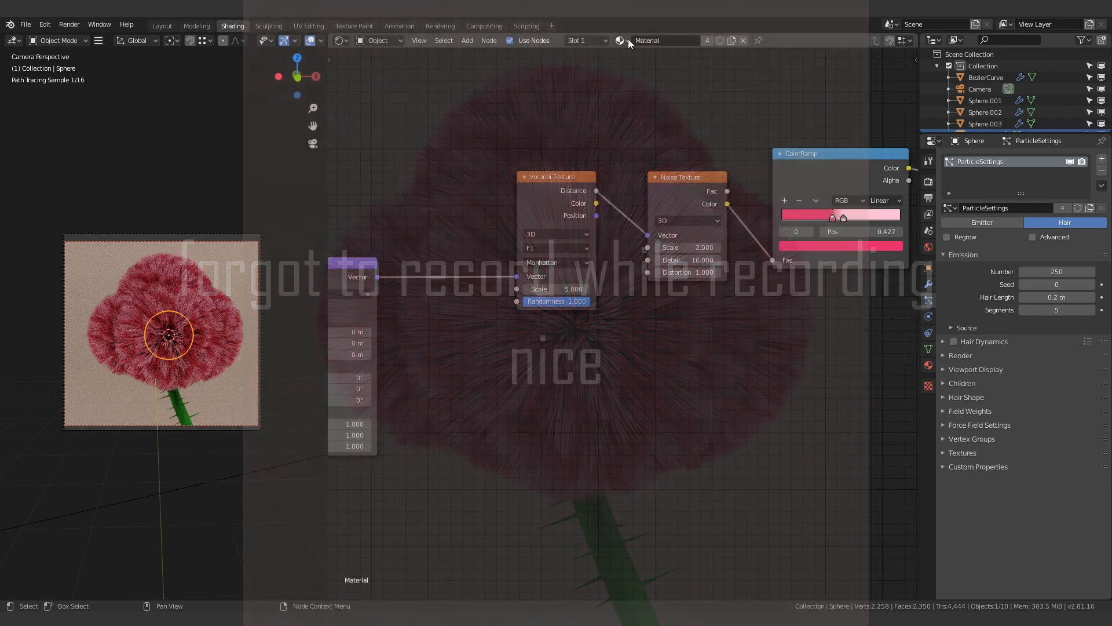
Assign Material.004 to the flower sphere.
{"action": "left_click", "coordinate": [628, 40]}
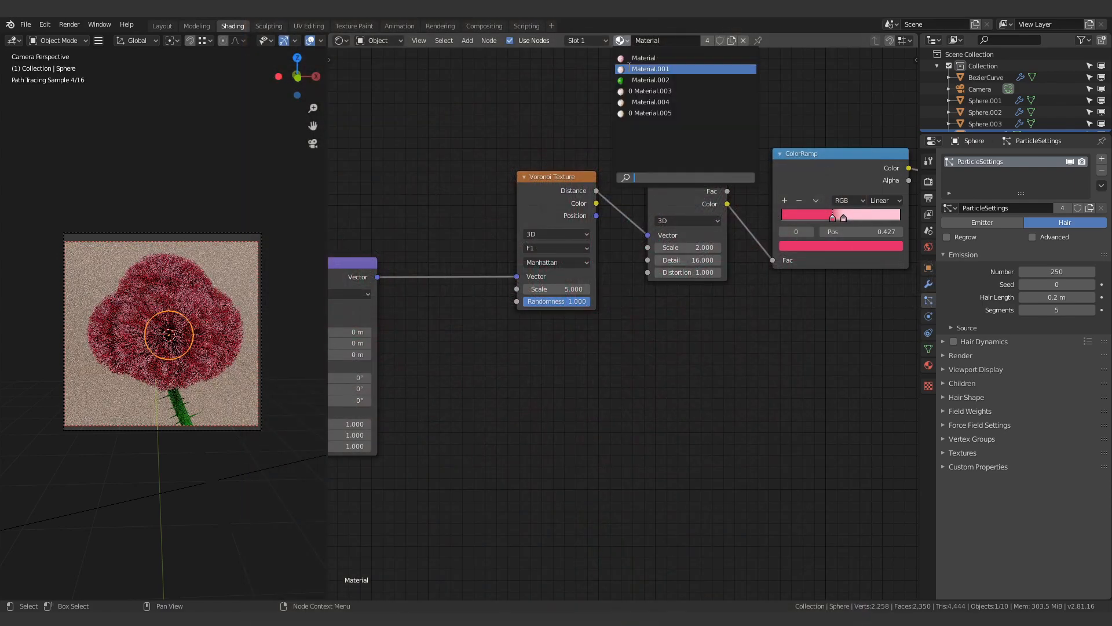
{"action": "left_click", "coordinate": [650, 102]}
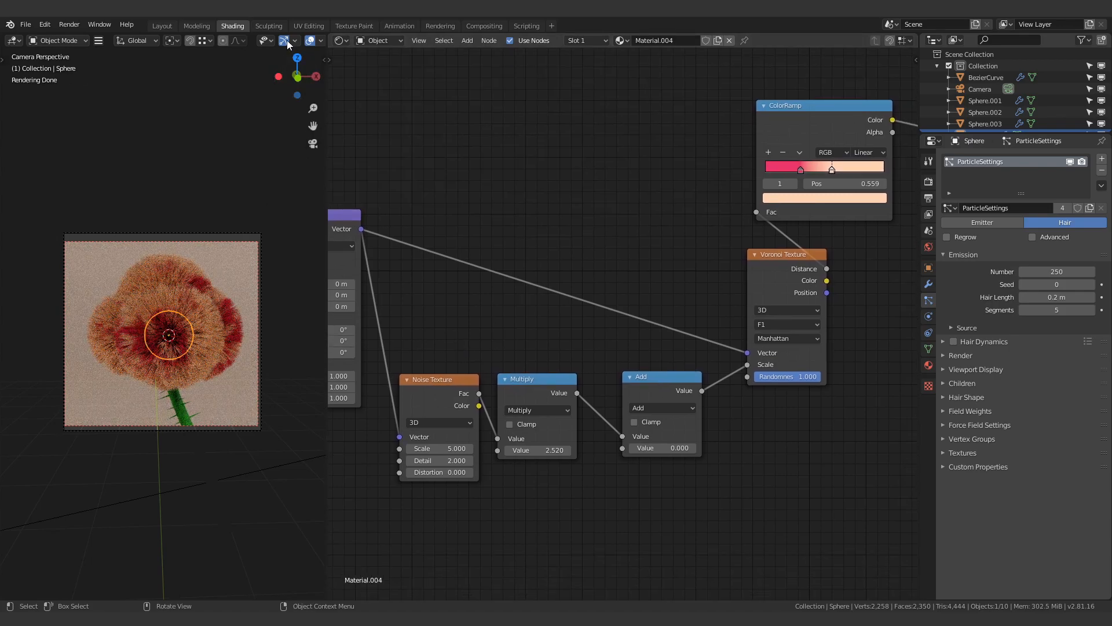
Select the three duplicate spheres around the main flower head in solid view and delete them.
{"action": "left_click", "coordinate": [160, 26]}
{"action": "key", "text": "z"}
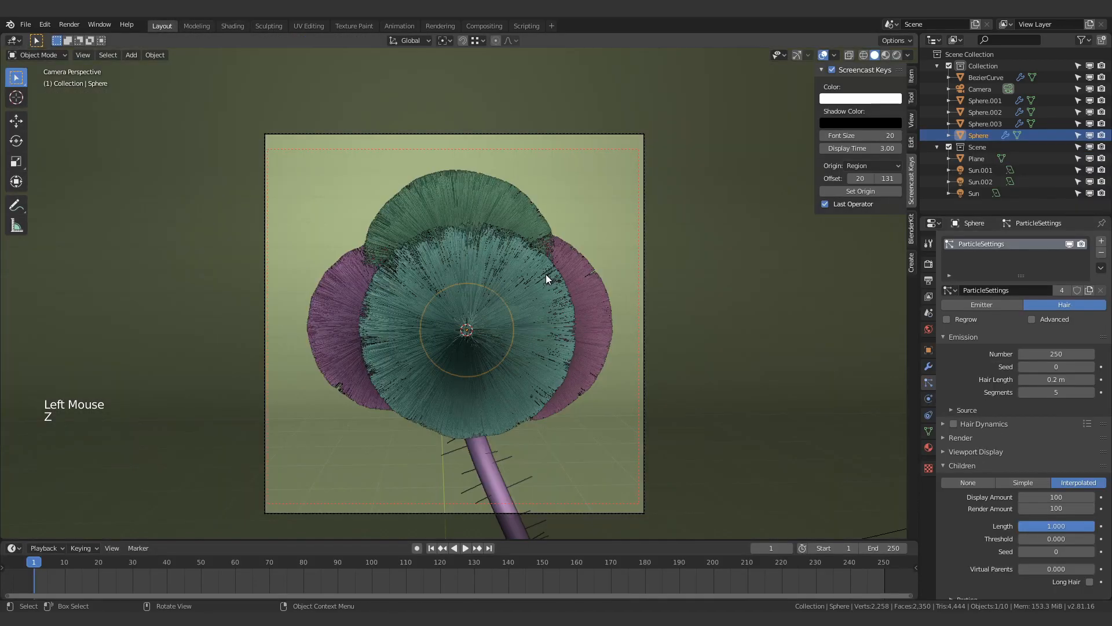
{"action": "middle_click_drag", "start_coordinate": [545, 274], "coordinate": [588, 279]}
{"action": "left_click", "coordinate": [590, 278]}
{"action": "left_click", "coordinate": [403, 245], "text": "shift"}
{"action": "left_click", "coordinate": [654, 196]}
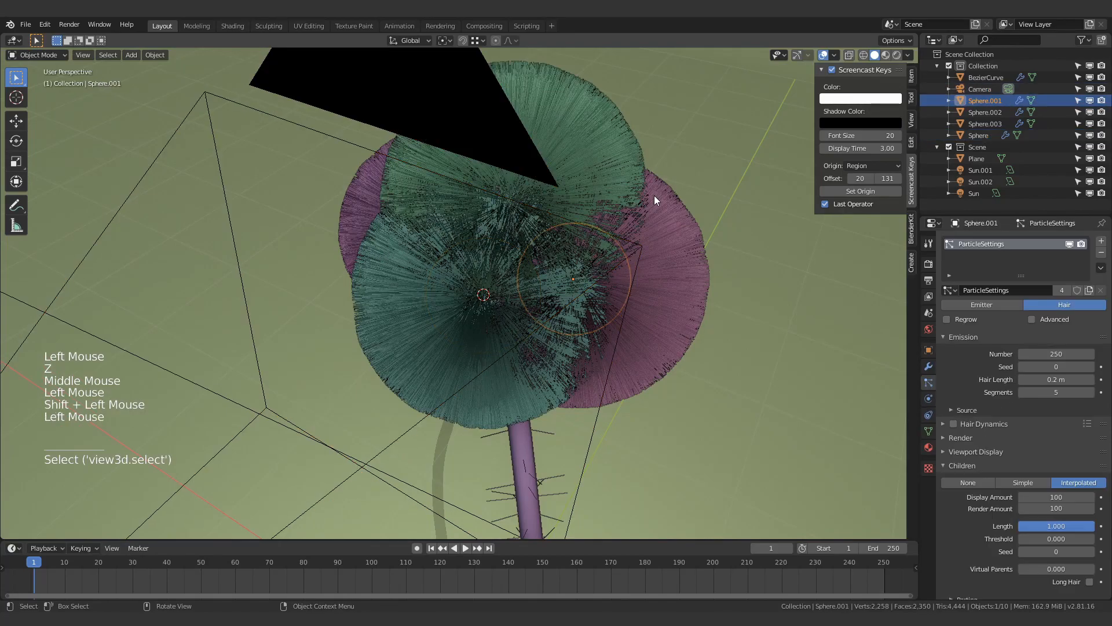
{"action": "middle_click_drag", "start_coordinate": [655, 196], "coordinate": [541, 367]}
{"action": "left_click", "coordinate": [541, 366], "text": "shift"}
{"action": "middle_click_drag", "start_coordinate": [317, 298], "coordinate": [496, 246]}
{"action": "left_click", "coordinate": [311, 300], "text": "shift"}
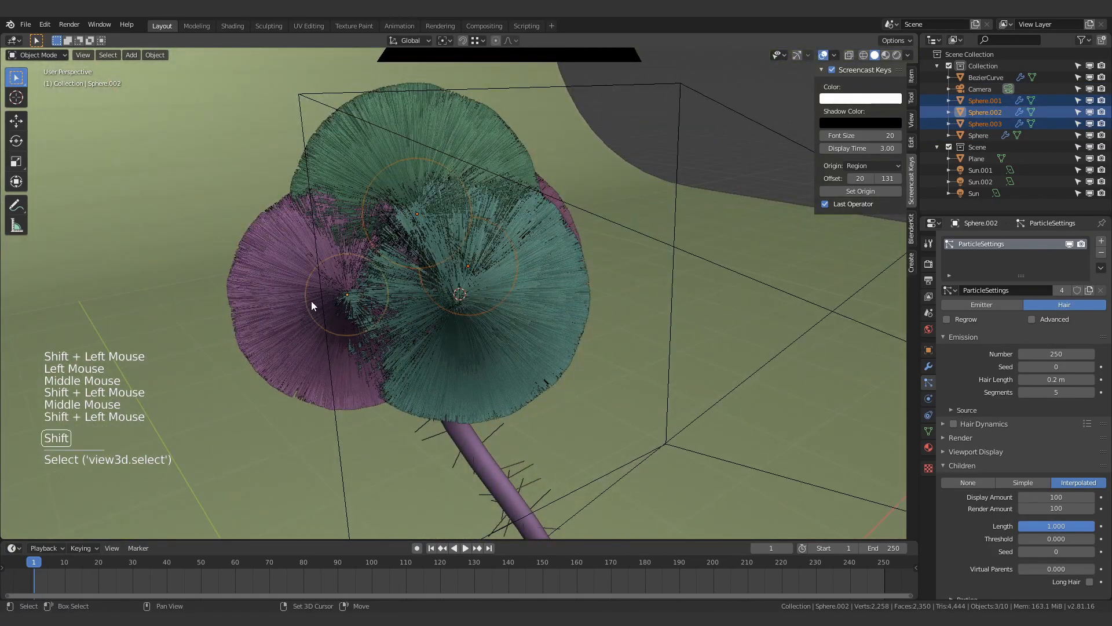
{"action": "middle_click_drag", "start_coordinate": [311, 300], "coordinate": [350, 319]}
{"action": "key", "text": "x"}
{"action": "left_click", "coordinate": [488, 296]}
Make a linked duplicate of the flower sphere and place it overlapping the right side of the flower head.
{"action": "middle_click_drag", "start_coordinate": [489, 297], "coordinate": [467, 292]}
{"action": "left_click", "coordinate": [467, 292]}
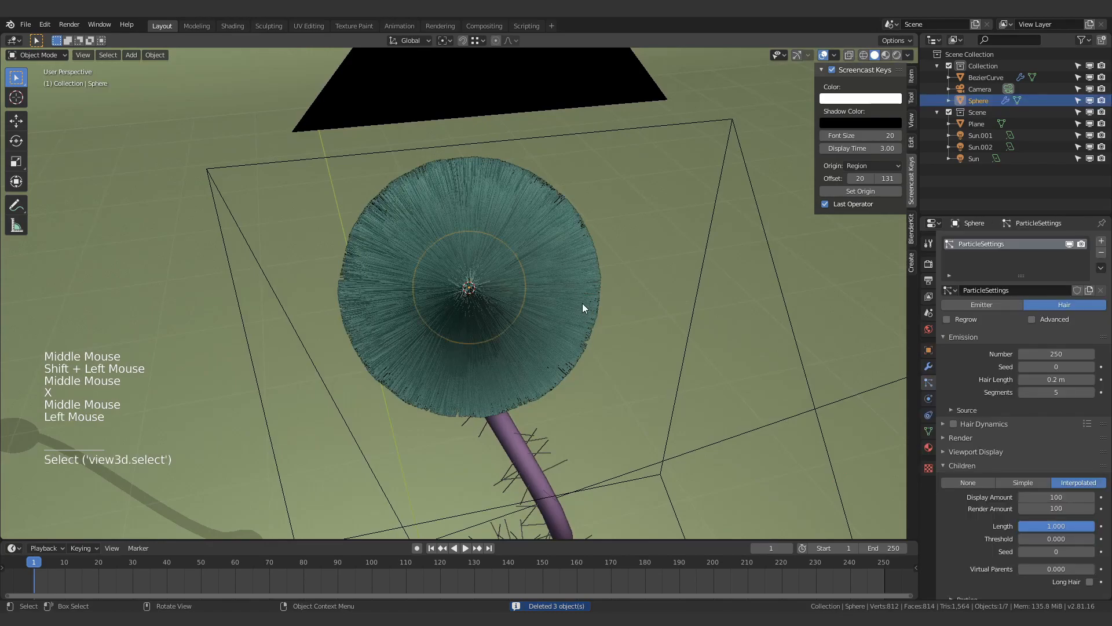
{"action": "middle_click_drag", "start_coordinate": [534, 305], "coordinate": [491, 302]}
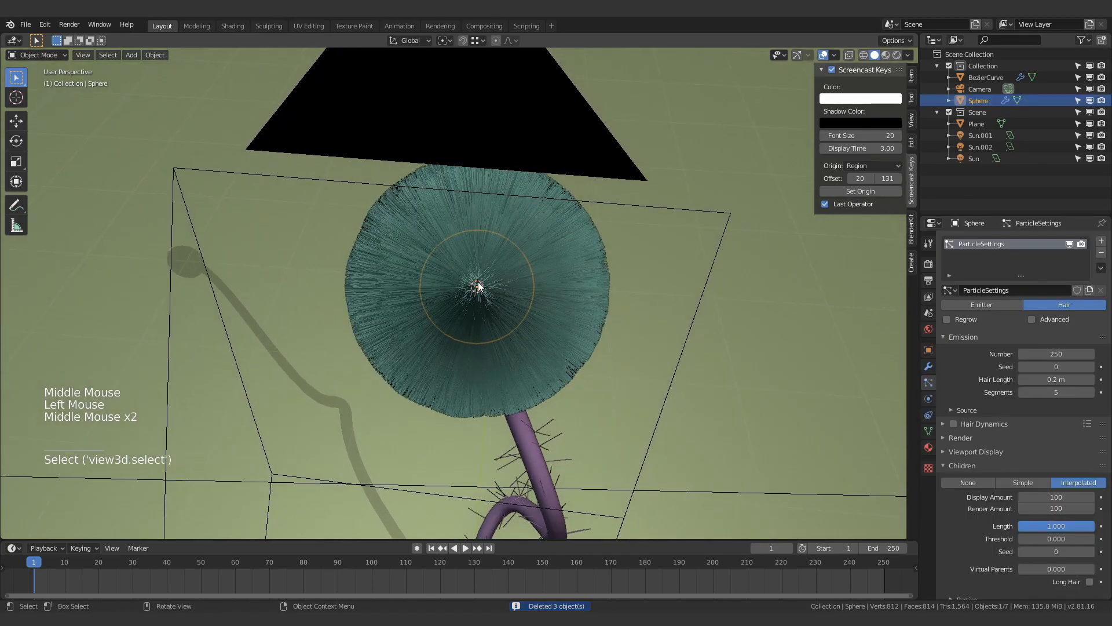
{"action": "key", "text": "alt+d"}
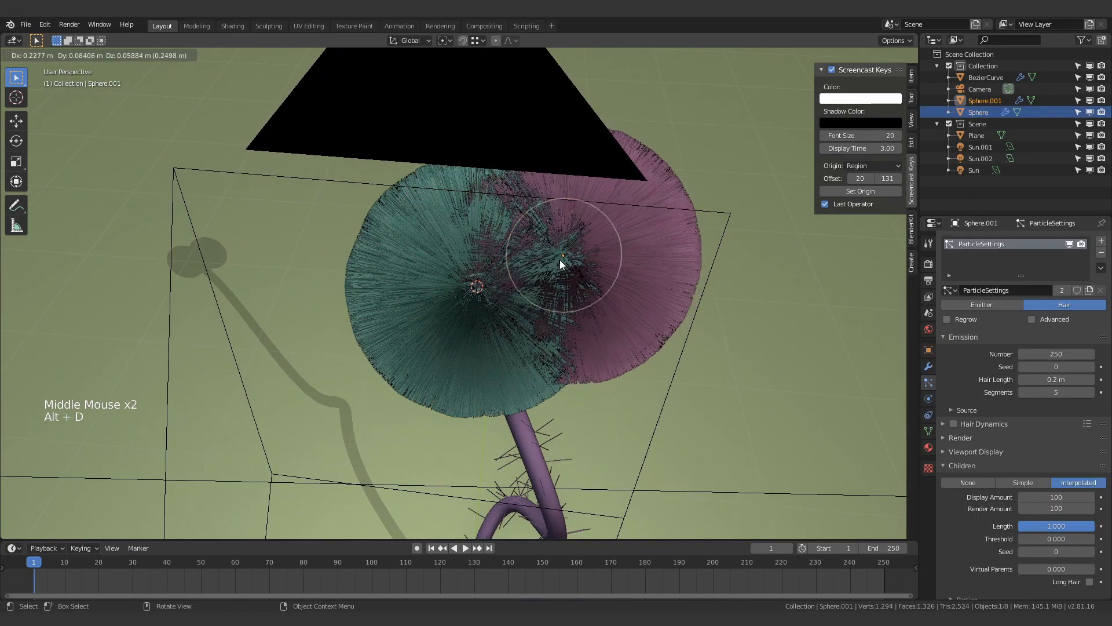
{"action": "middle_click_drag", "start_coordinate": [566, 263], "coordinate": [614, 342]}
Make a second linked sphere duplicate, raise it along the Z axis and place it behind the top of the flower head.
{"action": "key", "text": "alt+d"}
{"action": "left_click", "coordinate": [597, 406]}
{"action": "middle_click_drag", "start_coordinate": [596, 406], "coordinate": [559, 310]}
{"action": "key", "text": "g"}
{"action": "key", "text": "z"}
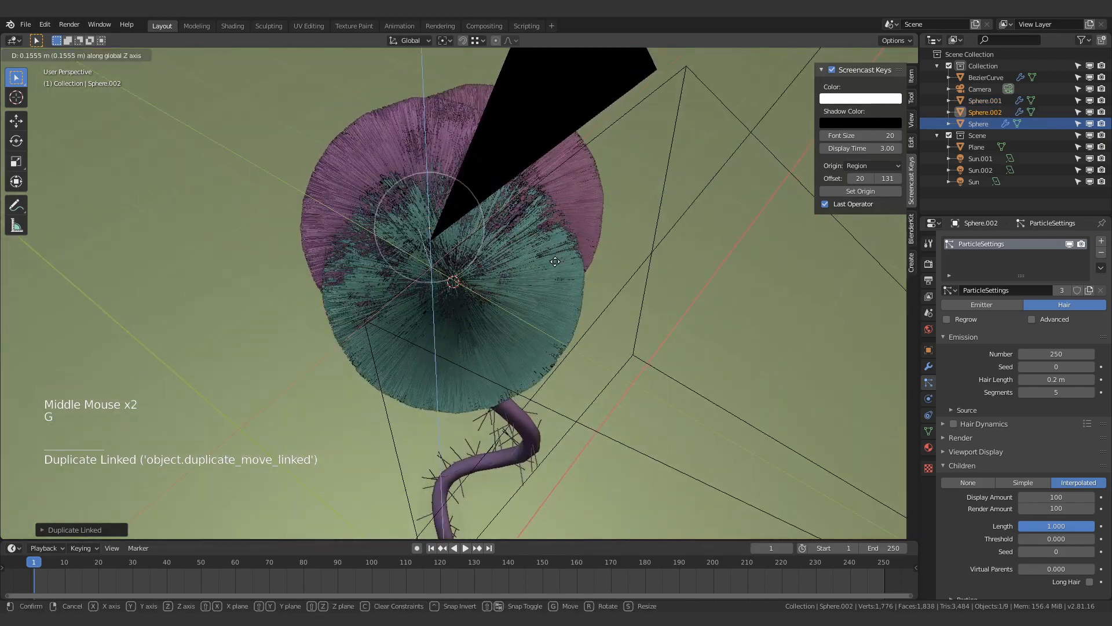
{"action": "left_click", "coordinate": [554, 256]}
{"action": "key", "text": "g"}
{"action": "left_click", "coordinate": [544, 254]}
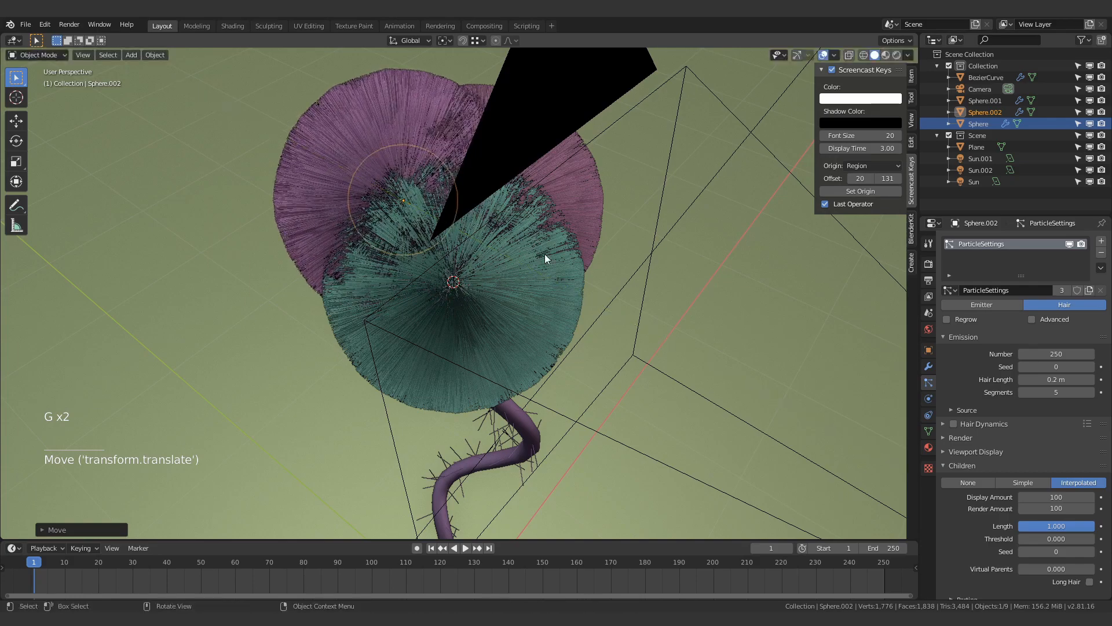
Make a third linked sphere duplicate, position it on the flower head's left side, and check the cluster through the camera.
{"action": "middle_click_drag", "start_coordinate": [544, 254], "coordinate": [488, 241]}
{"action": "key", "text": "alt+d"}
{"action": "left_click", "coordinate": [419, 203]}
{"action": "middle_click_drag", "start_coordinate": [418, 203], "coordinate": [526, 245]}
{"action": "key", "text": "g"}
{"action": "left_click", "coordinate": [527, 261]}
{"action": "key", "text": "KP_0"}
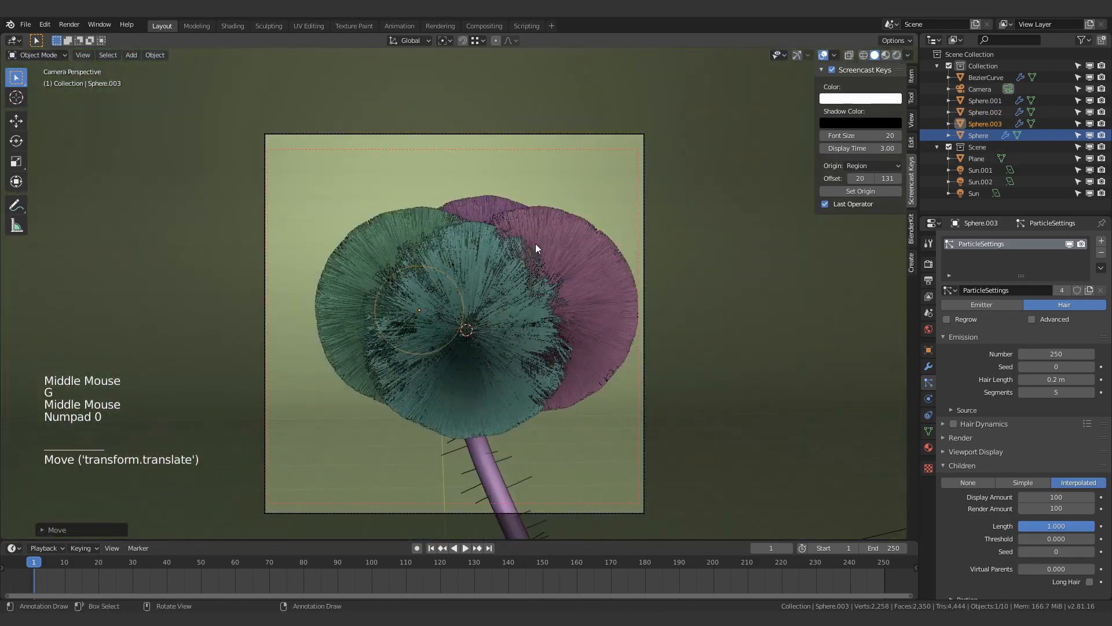
Shift the camera sideways to an X location of -0.040315 m so the flower cluster sits centered in the frame.
{"action": "scroll", "coordinate": [535, 244], "scroll_direction": "down", "scroll_amount": 4}
{"action": "left_click", "coordinate": [456, 398]}
{"action": "left_click", "coordinate": [456, 398]}
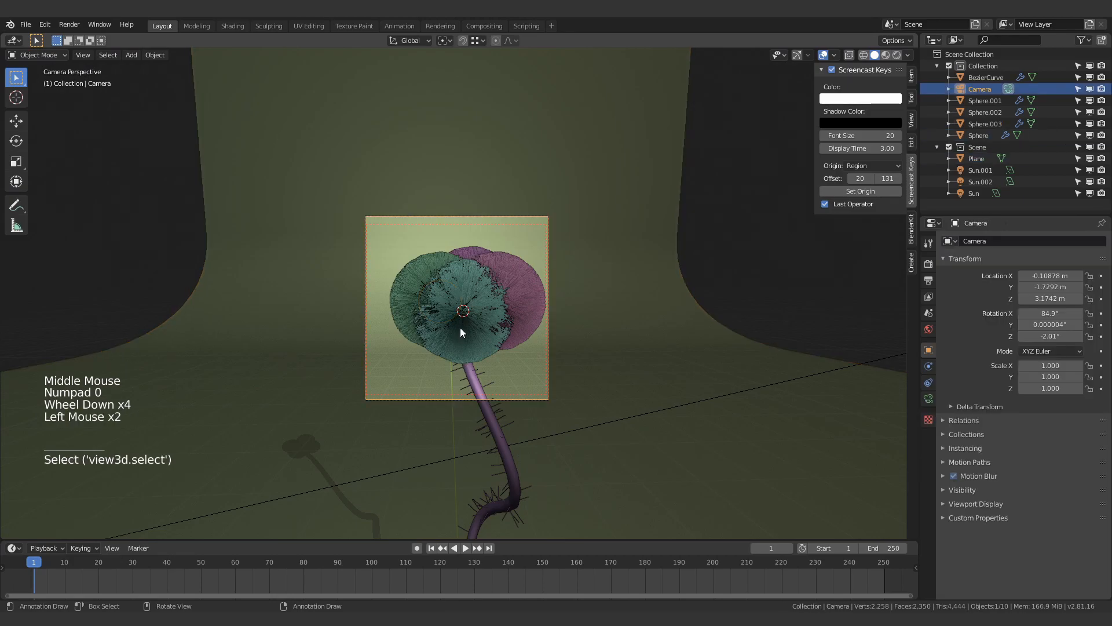
{"action": "key", "text": "g"}
{"action": "key", "text": "g"}
{"action": "left_click", "coordinate": [487, 320]}
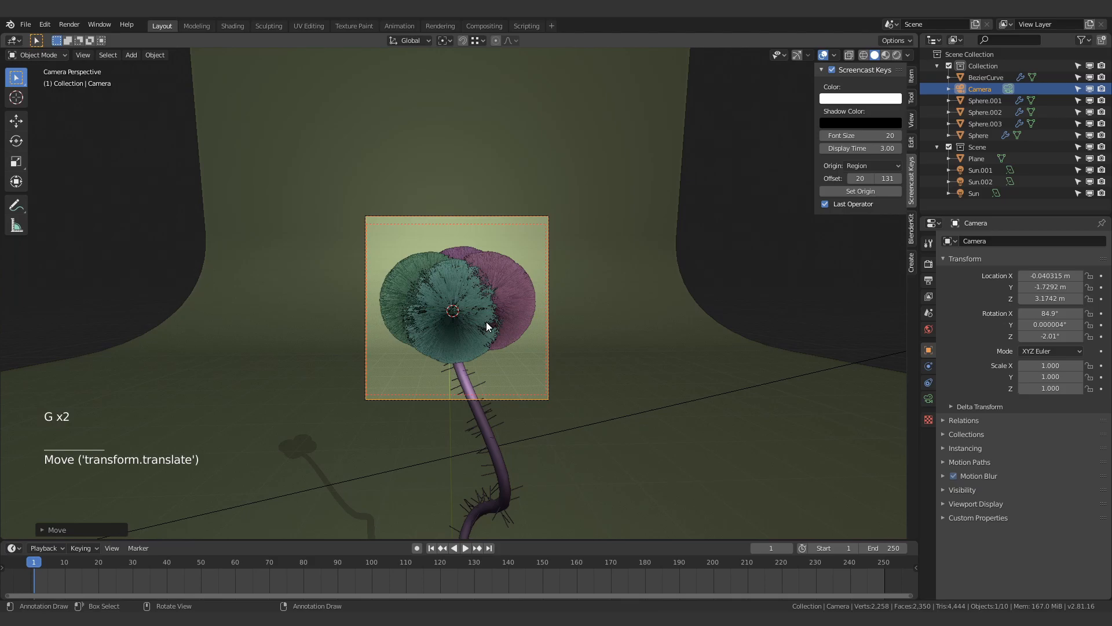
Raise the rear upper sphere along the Z axis so it stands out above the other flower parts.
{"action": "scroll", "coordinate": [486, 322], "scroll_direction": "up", "scroll_amount": 1}
{"action": "left_click", "coordinate": [461, 269]}
{"action": "left_click", "coordinate": [461, 273]}
{"action": "left_click", "coordinate": [461, 276]}
{"action": "left_click", "coordinate": [460, 276]}
{"action": "left_click", "coordinate": [461, 276]}
{"action": "left_click", "coordinate": [461, 276]}
{"action": "key", "text": "g"}
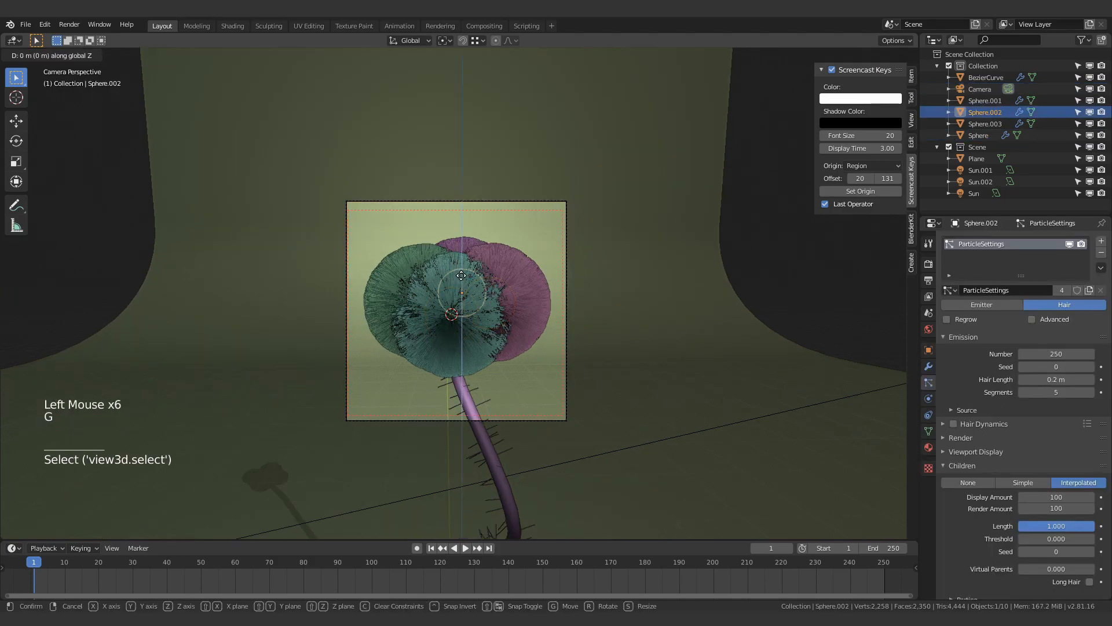
{"action": "left_click", "coordinate": [460, 260]}
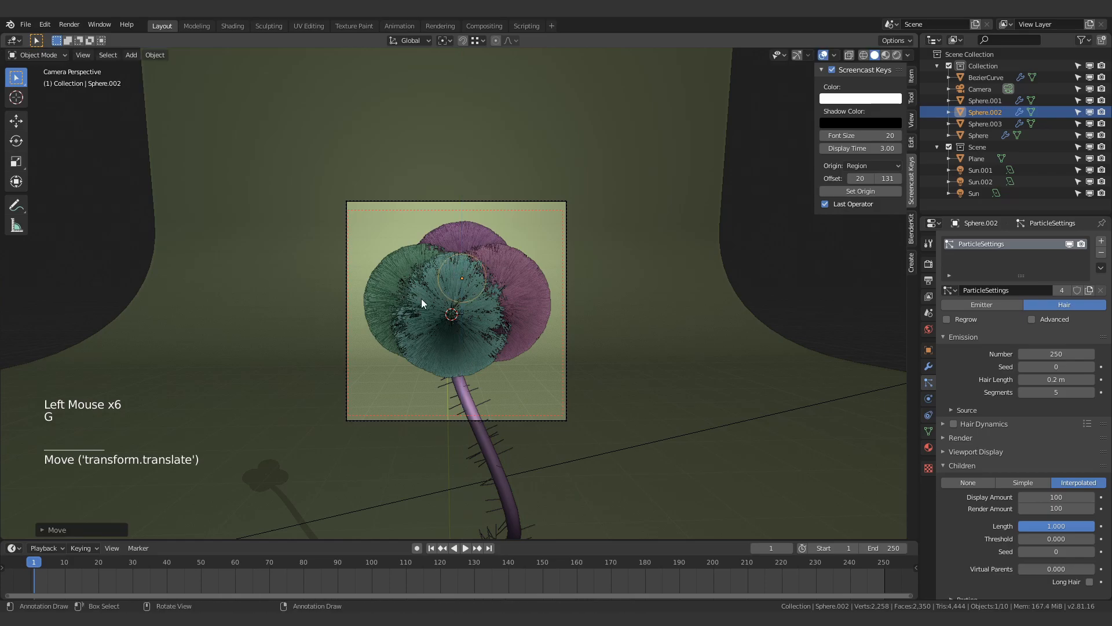
Delete the Noise Texture, Multiply and Add nodes from Material.004 and move the Voronoi Texture ahead of the ColorRamp.
{"action": "left_click", "coordinate": [230, 27]}
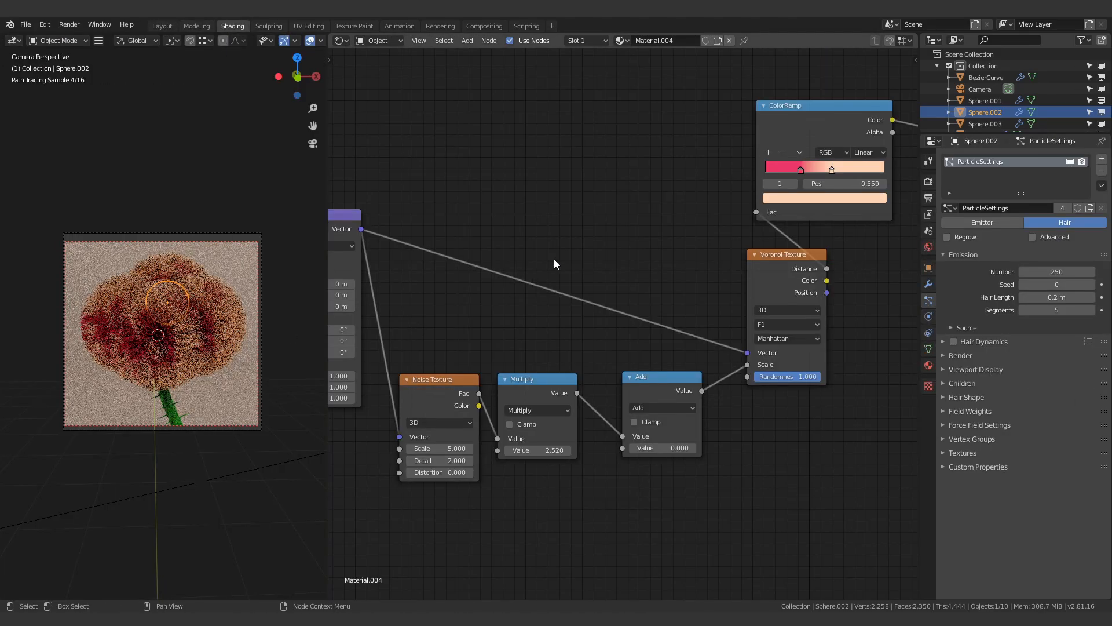
{"action": "middle_click_drag", "start_coordinate": [507, 378], "coordinate": [508, 284]}
{"action": "mouse_move", "coordinate": [436, 428]}
{"action": "left_mouse_down"}
{"action": "mouse_move", "coordinate": [648, 327]}
{"action": "mouse_move", "coordinate": [670, 290]}
{"action": "left_mouse_up"}
{"action": "key", "text": "x"}
{"action": "left_click_drag", "start_coordinate": [761, 192], "coordinate": [452, 107]}
{"action": "middle_click_drag", "start_coordinate": [633, 189], "coordinate": [609, 337]}
Insert a Noise Texture node on the link between the Voronoi Texture and the ColorRamp.
{"action": "key", "text": "q"}
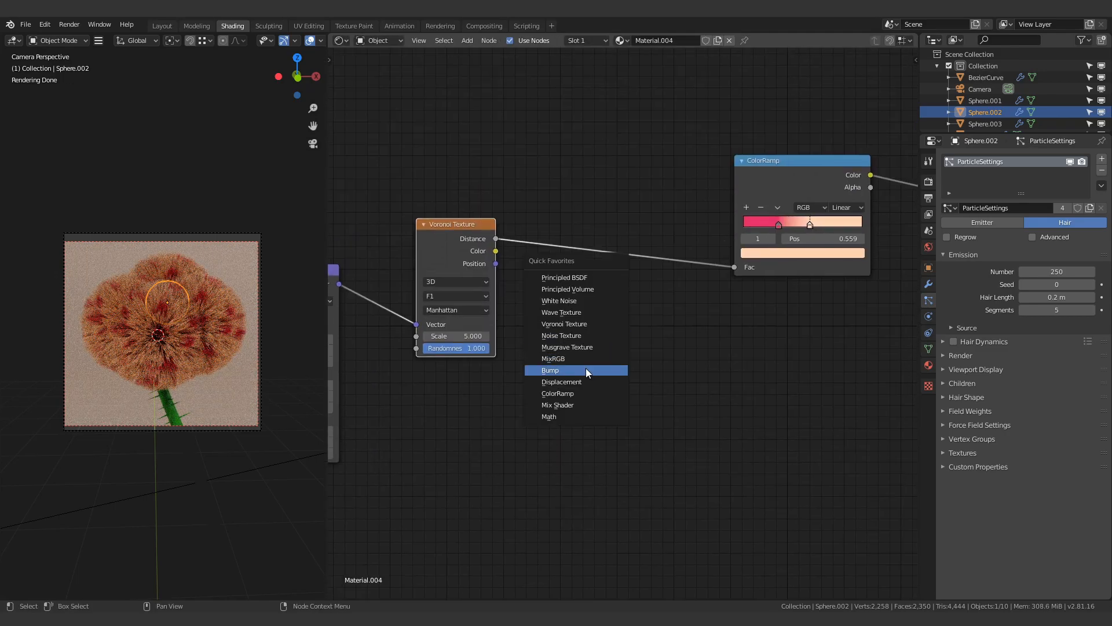
{"action": "left_click", "coordinate": [584, 339]}
{"action": "left_click", "coordinate": [577, 254]}
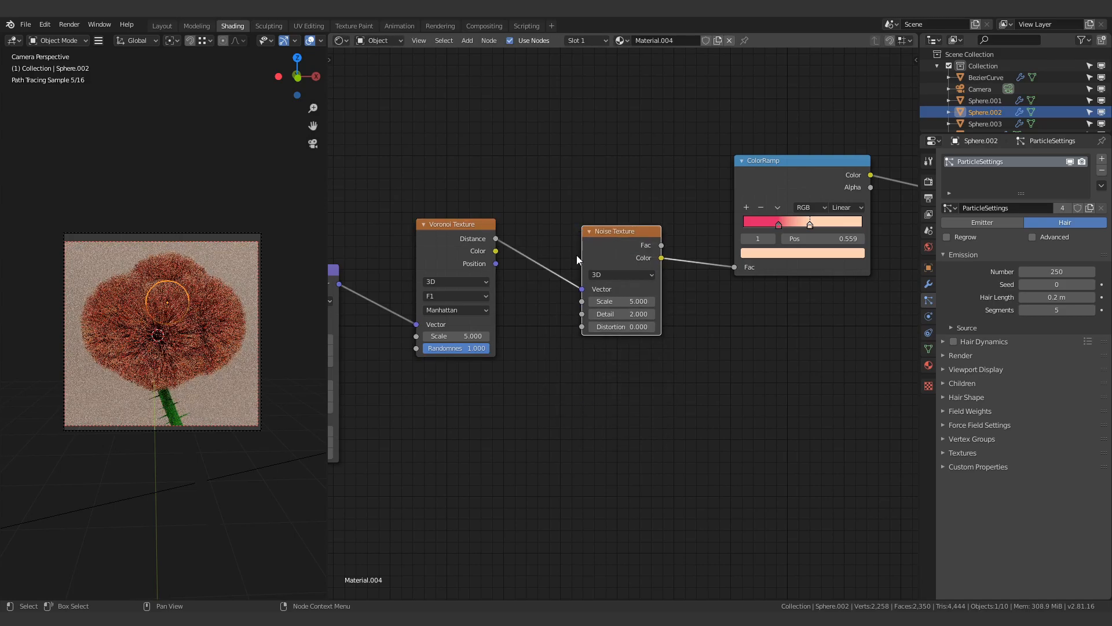
Change the new Noise Texture's detail and set its distortion to 1.
{"action": "scroll", "coordinate": [557, 336], "scroll_direction": "up", "scroll_amount": 8}
{"action": "middle_click_drag", "start_coordinate": [477, 355], "coordinate": [543, 373]}
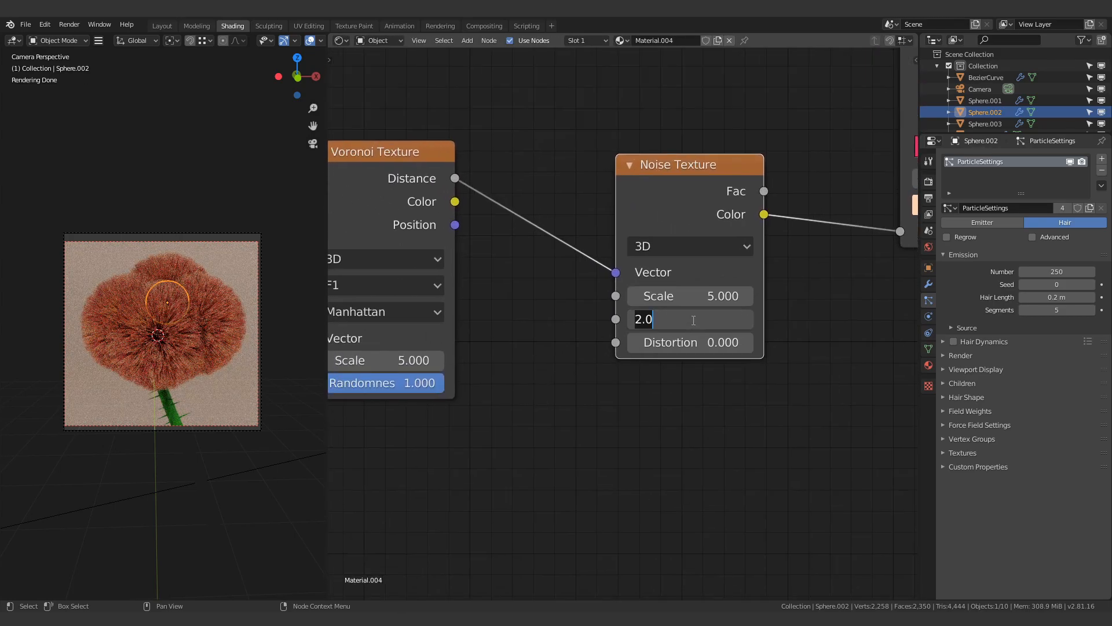
{"action": "key", "text": "Return"}
{"action": "left_click", "coordinate": [695, 342]}
{"action": "type", "text": "1"}
{"action": "key", "text": "Return"}
Tighten the flower ramp's pink-to-peach transition by moving the pink stop to 0.468.
{"action": "middle_click_drag", "start_coordinate": [516, 381], "coordinate": [551, 442]}
{"action": "scroll", "coordinate": [753, 342], "scroll_direction": "up", "scroll_amount": 3}
{"action": "middle_click_drag", "start_coordinate": [747, 306], "coordinate": [80, 403]}
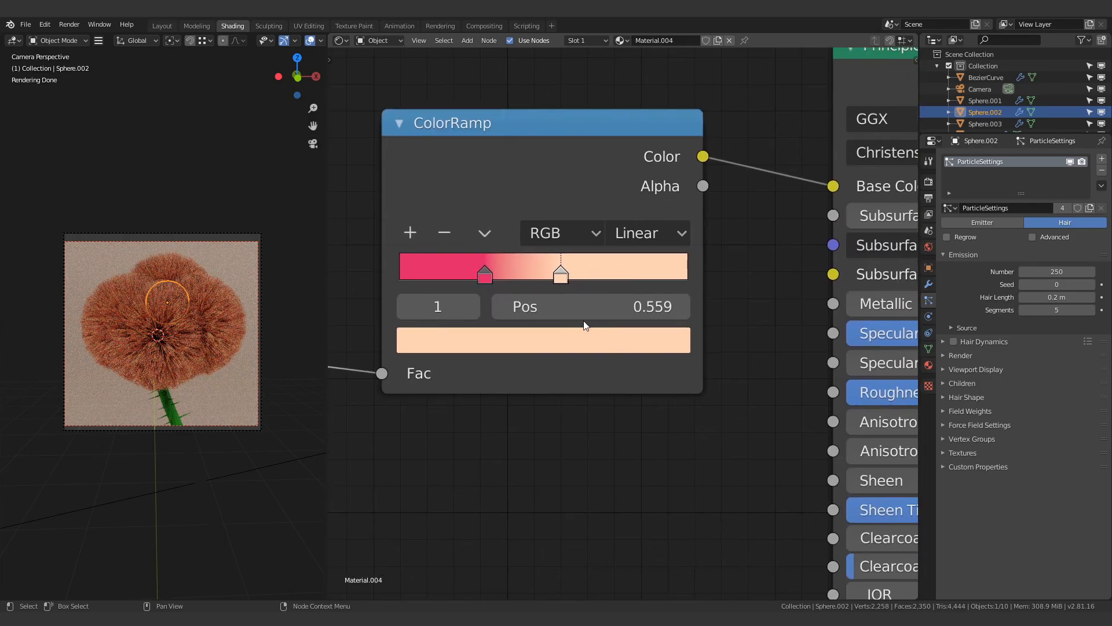
{"action": "left_click_drag", "start_coordinate": [496, 269], "coordinate": [547, 277]}
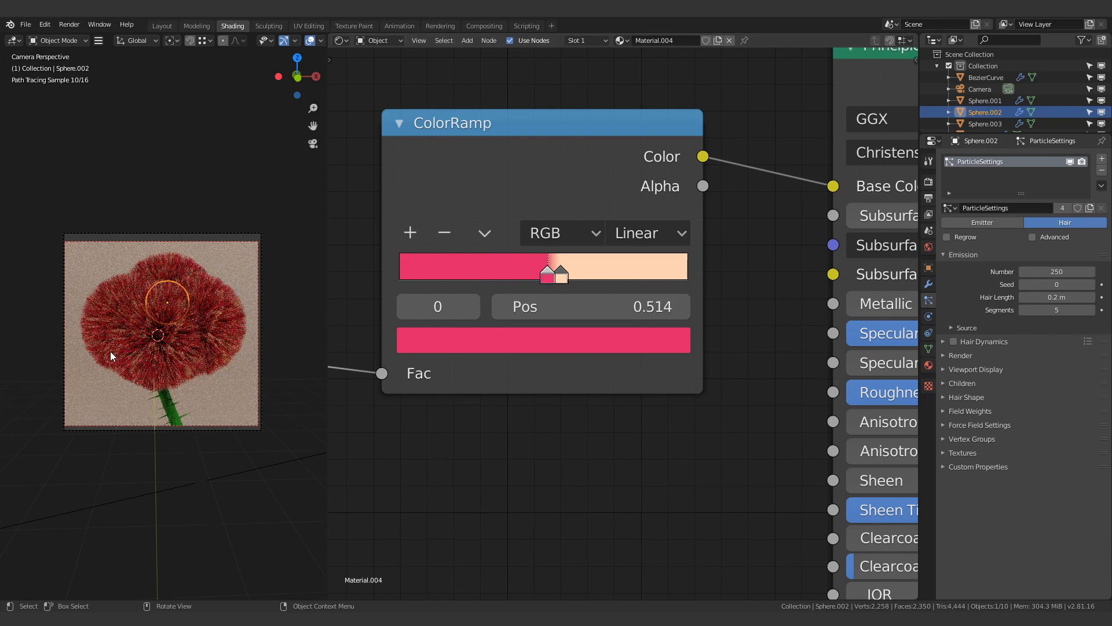
{"action": "scroll", "coordinate": [110, 351], "scroll_direction": "up", "scroll_amount": 3}
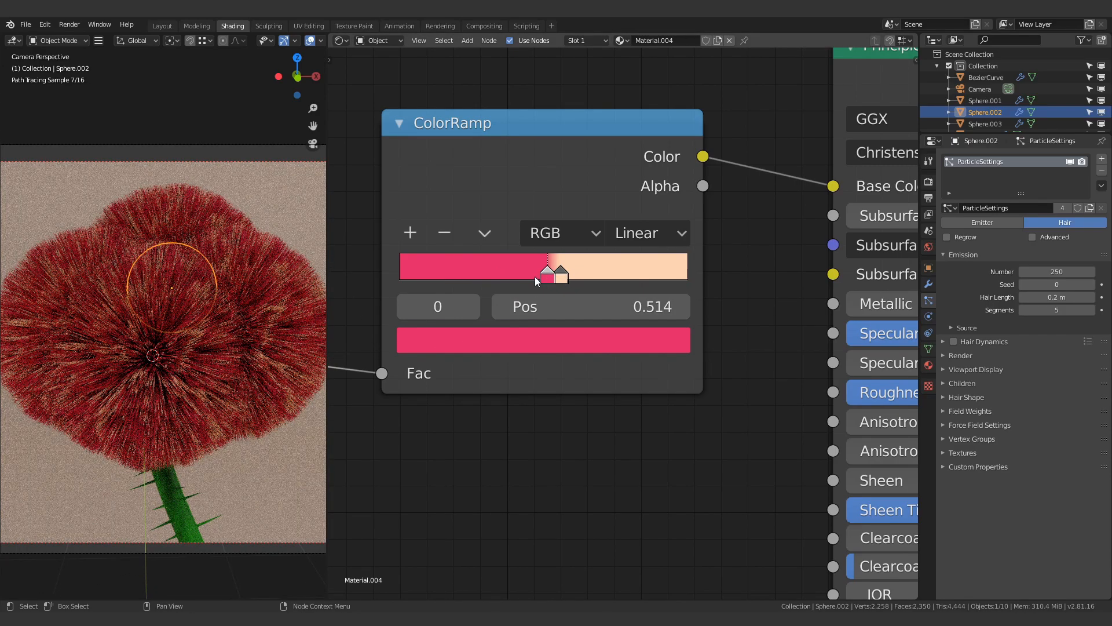
{"action": "left_click", "coordinate": [535, 278]}
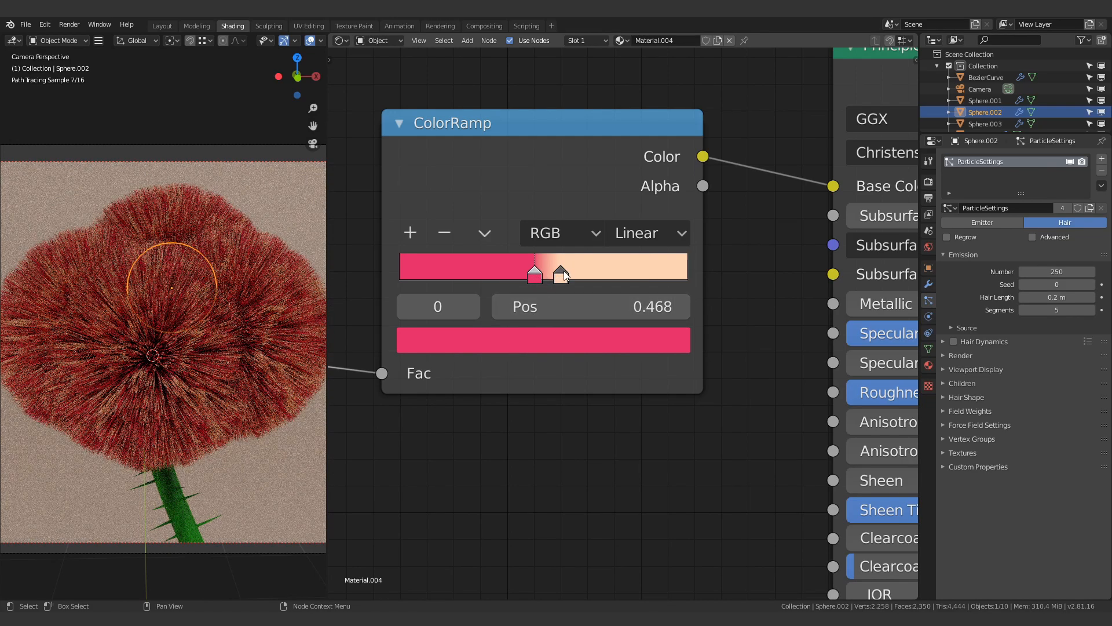
Move the flower ramp's peach stop to 0.527 and recolor it light pink.
{"action": "left_click_drag", "start_coordinate": [565, 276], "coordinate": [555, 276]}
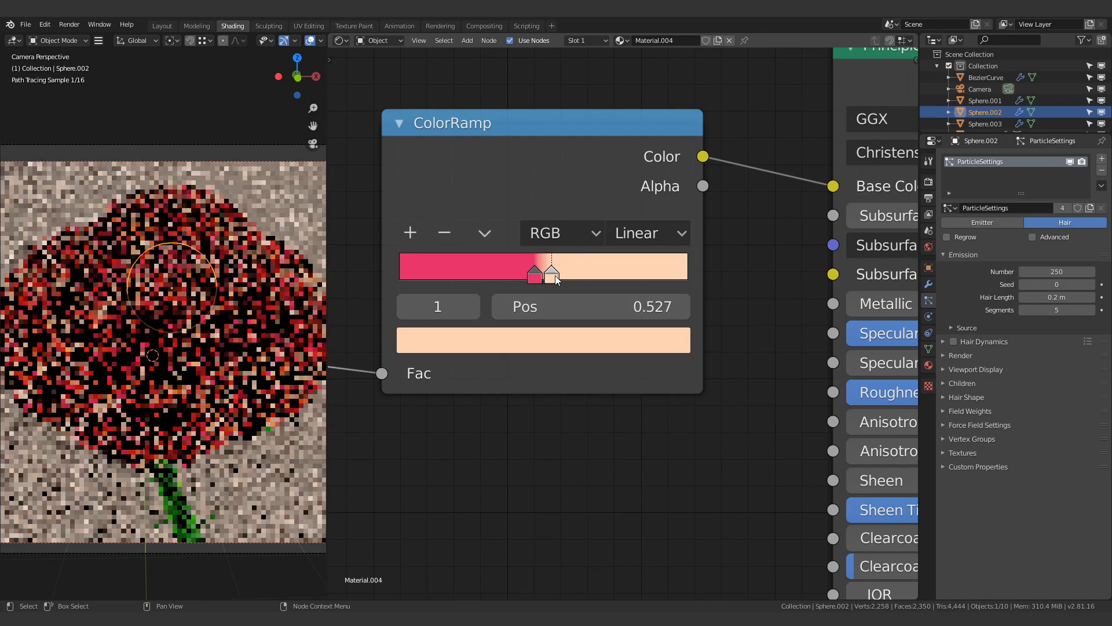
{"action": "left_click", "coordinate": [541, 339]}
{"action": "middle_click_drag", "start_coordinate": [751, 234], "coordinate": [737, 418]}
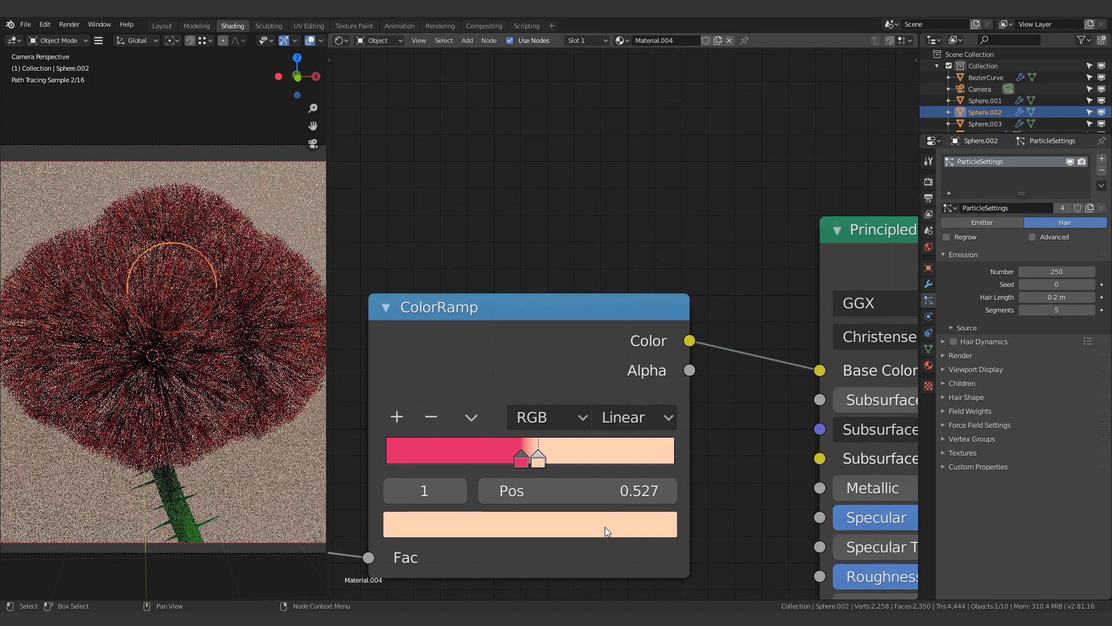
{"action": "left_click", "coordinate": [604, 527]}
{"action": "left_click_drag", "start_coordinate": [526, 277], "coordinate": [519, 254]}
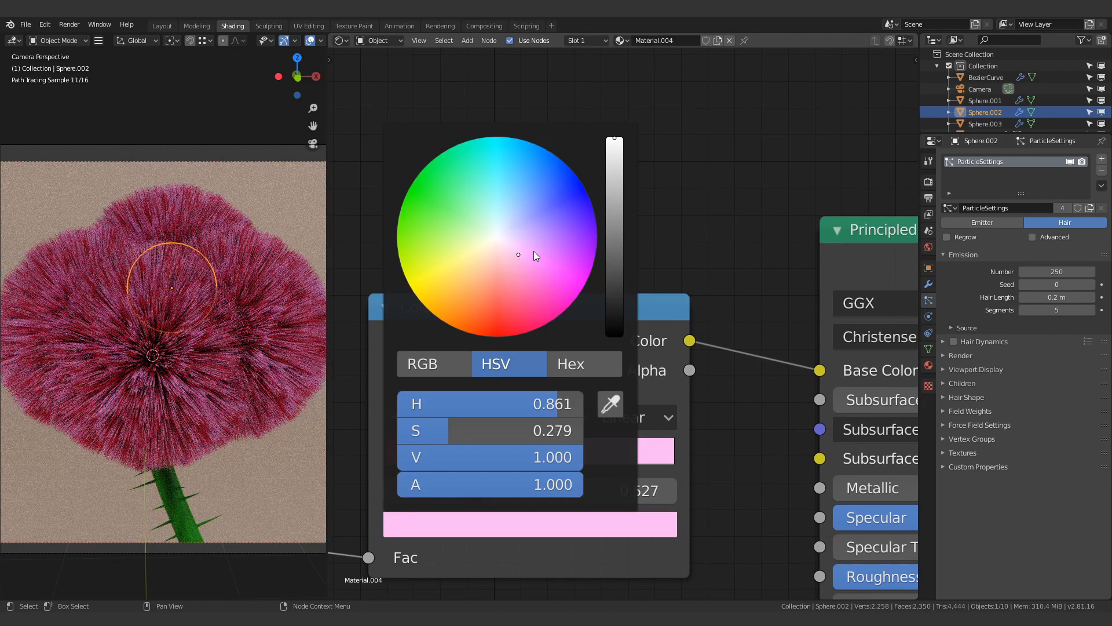
{"action": "left_click_drag", "start_coordinate": [511, 261], "coordinate": [516, 258]}
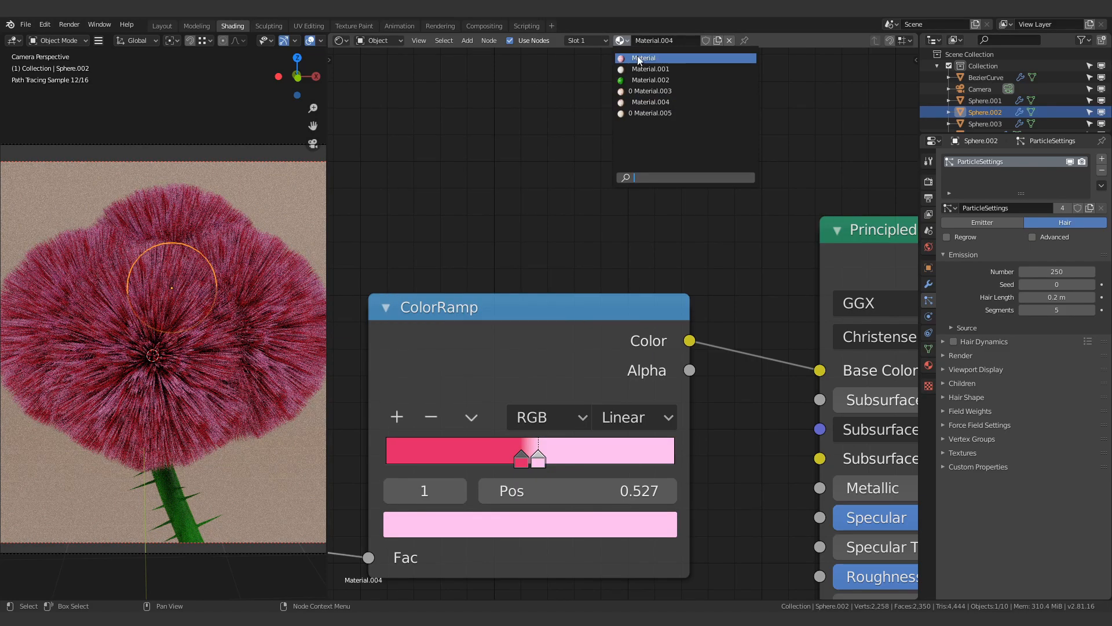
Switch the sphere to the material named Material for comparison and return to Material.004.
{"action": "left_click", "coordinate": [638, 58]}
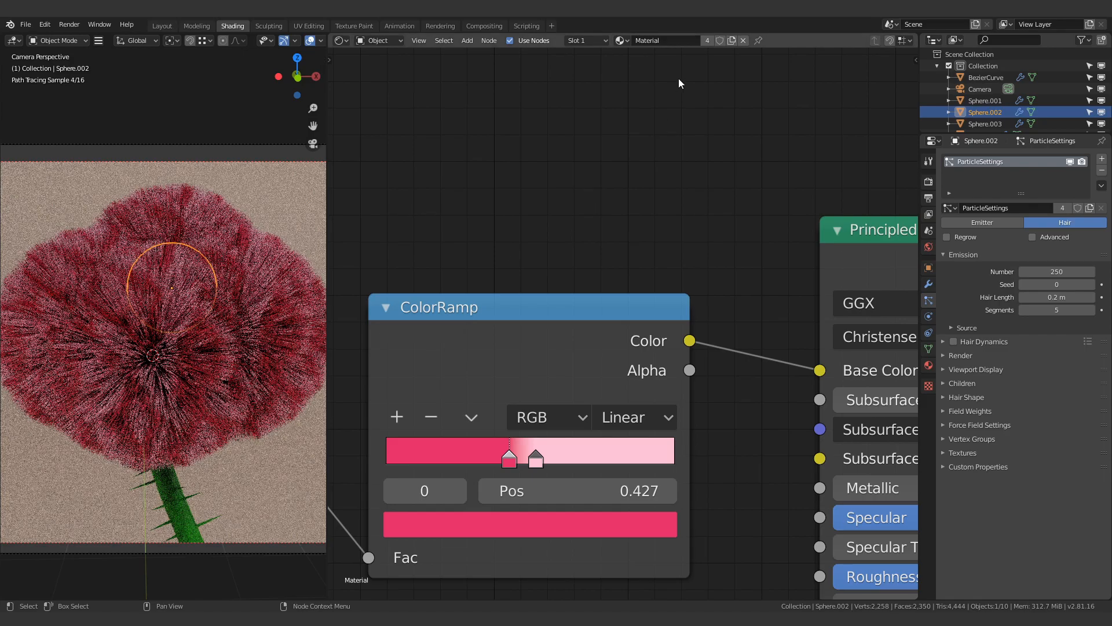
{"action": "left_click", "coordinate": [622, 40]}
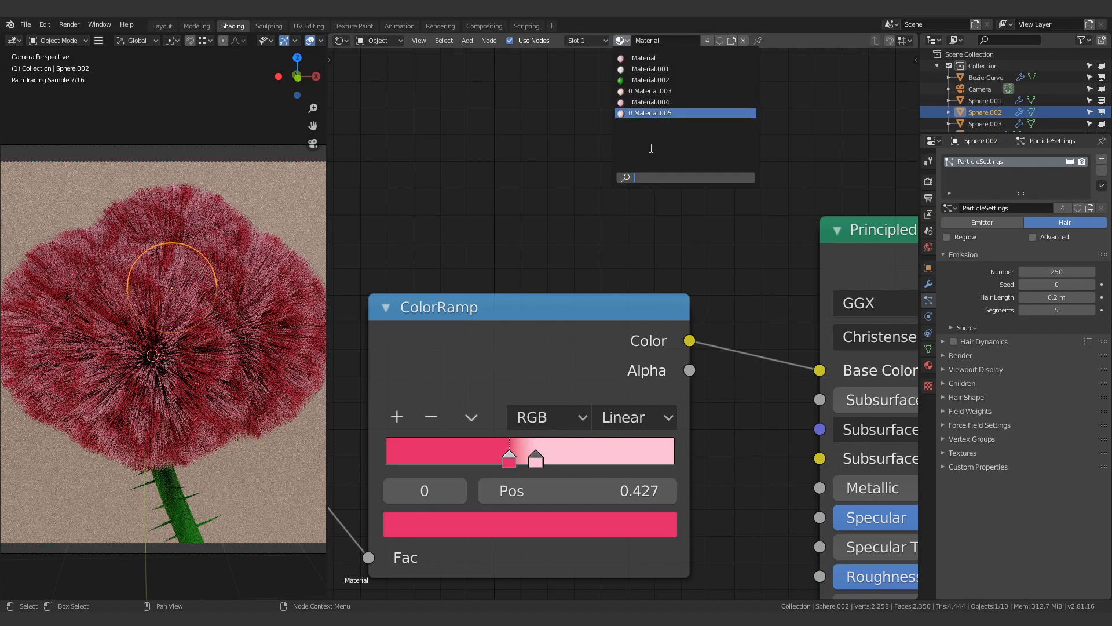
{"action": "left_click", "coordinate": [651, 110]}
Sharpen the color transition by moving the ColorRamp's dark pink stop to 0.486.
{"action": "middle_click_drag", "start_coordinate": [447, 234], "coordinate": [583, 97]}
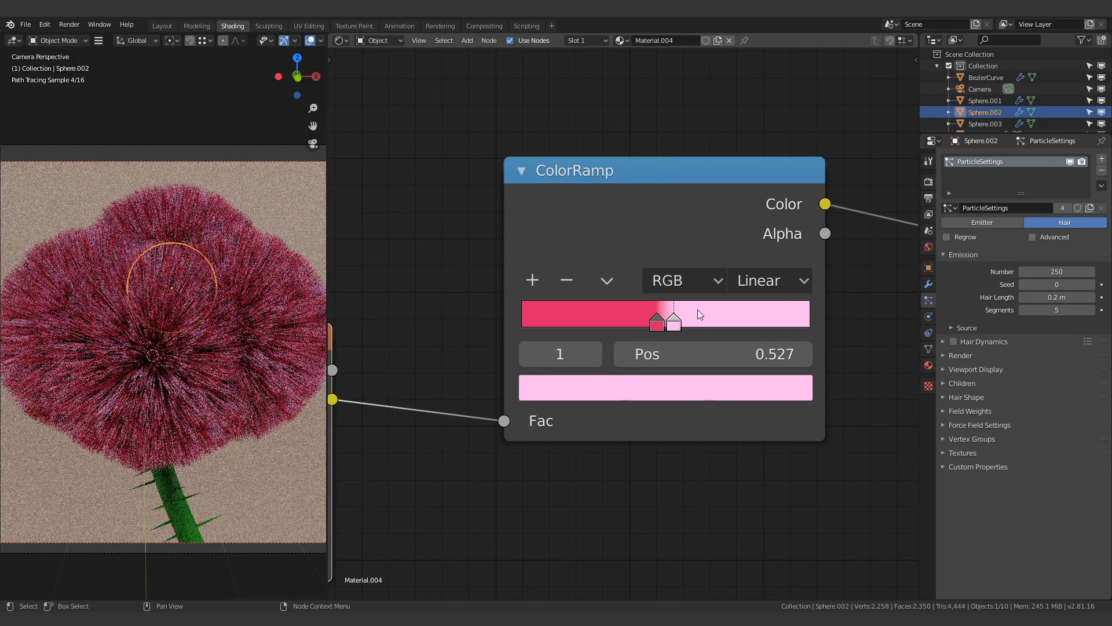
{"action": "mouse_move", "coordinate": [661, 323]}
{"action": "left_mouse_down"}
{"action": "mouse_move", "coordinate": [649, 323]}
{"action": "mouse_move", "coordinate": [677, 324]}
{"action": "mouse_move", "coordinate": [659, 325]}
{"action": "left_mouse_up"}
{"action": "middle_click_drag", "start_coordinate": [507, 498], "coordinate": [538, 392]}
{"action": "left_click_drag", "start_coordinate": [718, 238], "coordinate": [725, 239]}
{"action": "scroll", "coordinate": [626, 483], "scroll_direction": "down", "scroll_amount": 5}
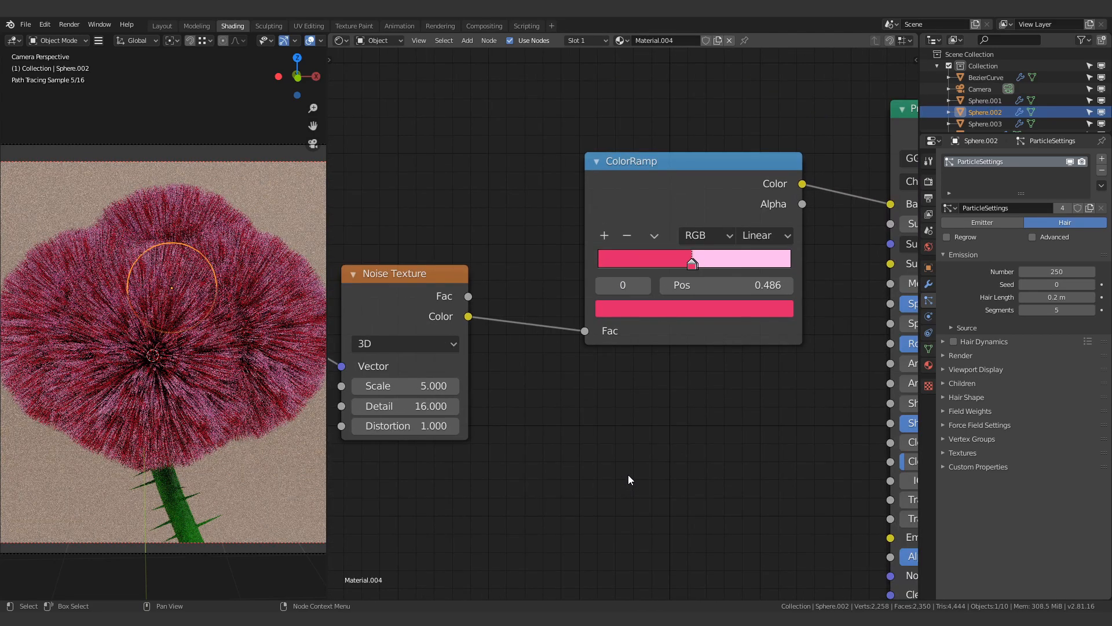
Try a Voronoi Texture scale of 3 and set it back to 2.
{"action": "middle_click_drag", "start_coordinate": [523, 474], "coordinate": [669, 402]}
{"action": "scroll", "coordinate": [360, 414], "scroll_direction": "down", "scroll_amount": 2}
{"action": "middle_click_drag", "start_coordinate": [360, 414], "coordinate": [537, 331]}
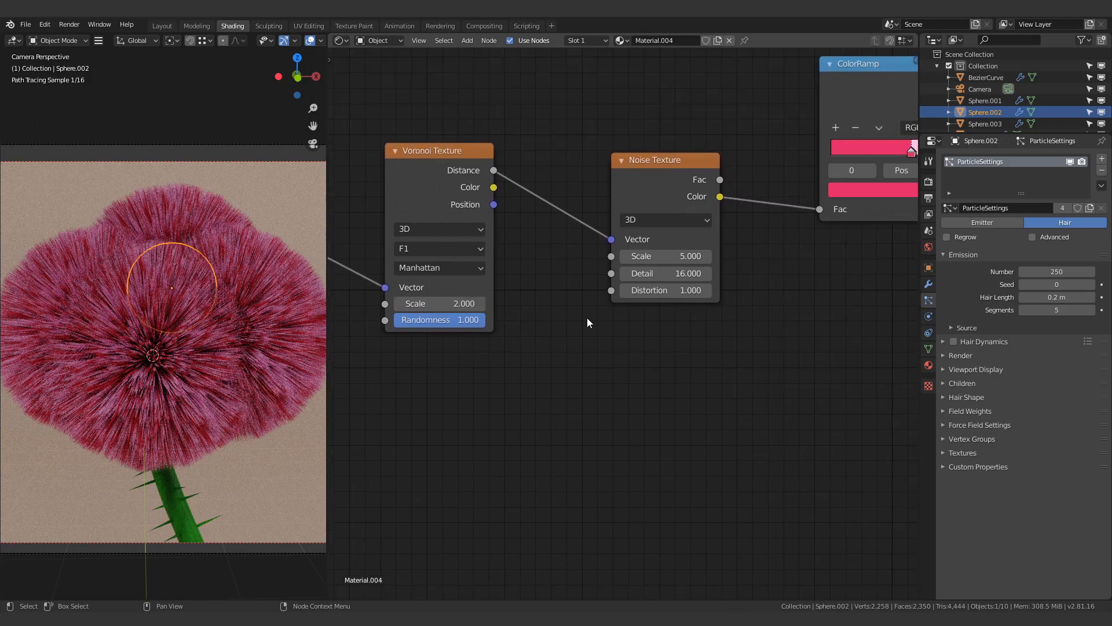
{"action": "left_click", "coordinate": [479, 304]}
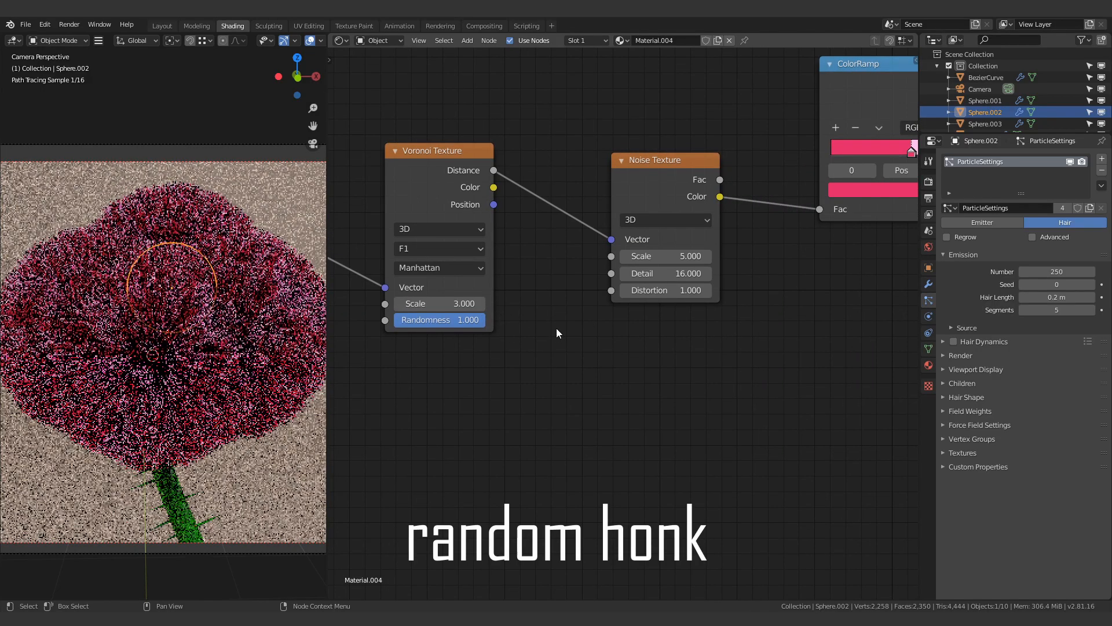
{"action": "left_click", "coordinate": [399, 304]}
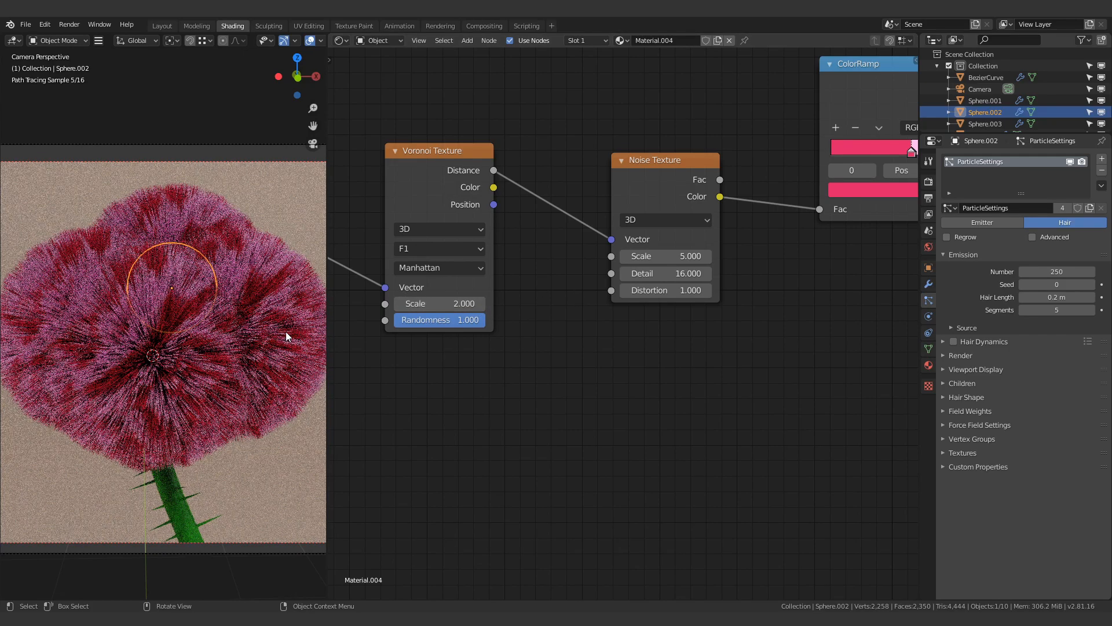
Rotate the petal spheres Sphere.001 and Sphere.002 in the camera view to vary their color patterns.
{"action": "left_click", "coordinate": [191, 342]}
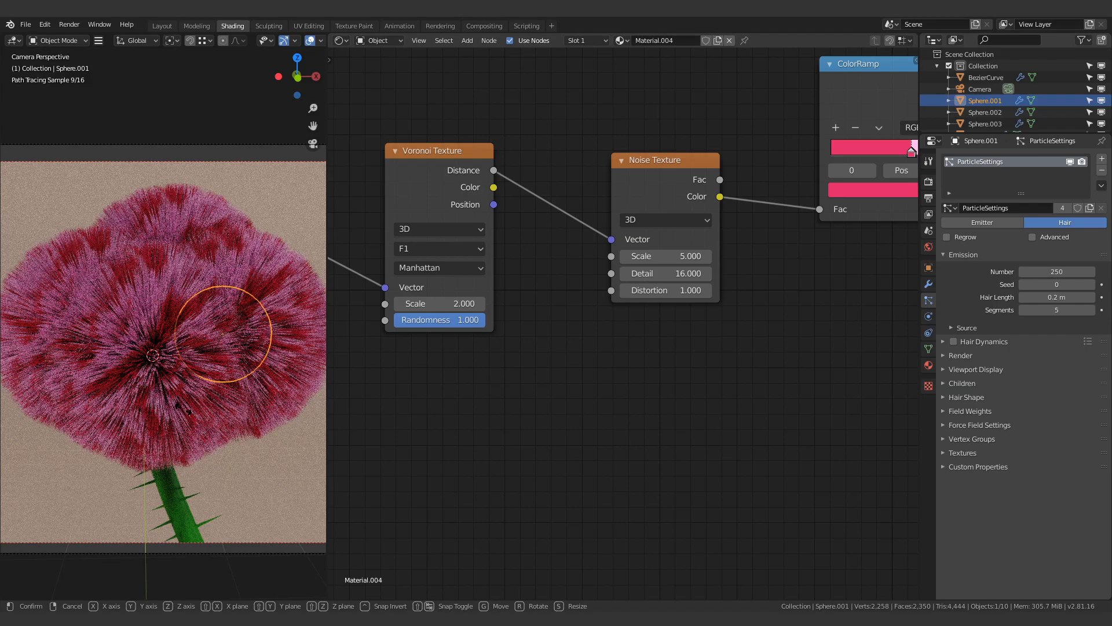
{"action": "left_click", "coordinate": [175, 251]}
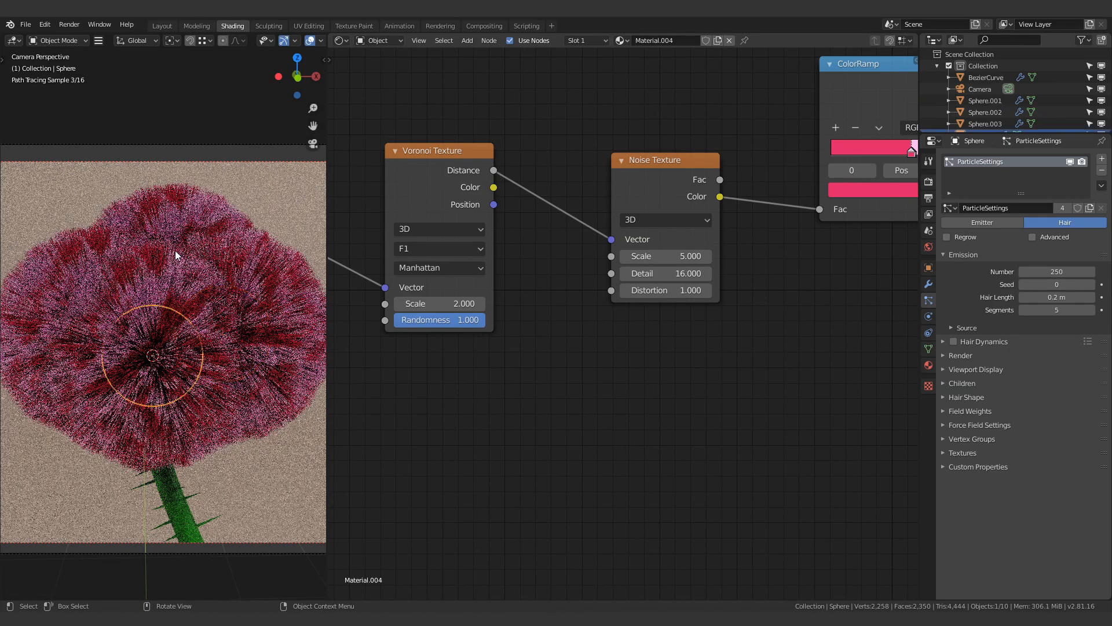
{"action": "left_click", "coordinate": [167, 258]}
{"action": "key", "text": "r"}
{"action": "left_click", "coordinate": [30, 310]}
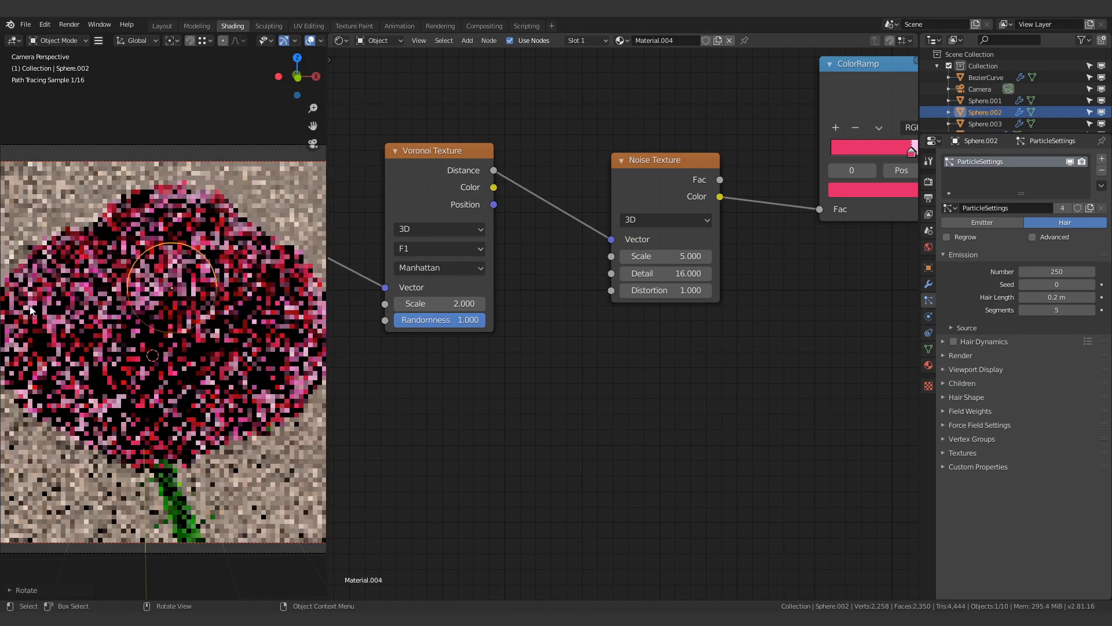
Rotate the petal sphere Sphere.003 in the camera view to vary its color pattern.
{"action": "left_click", "coordinate": [69, 323]}
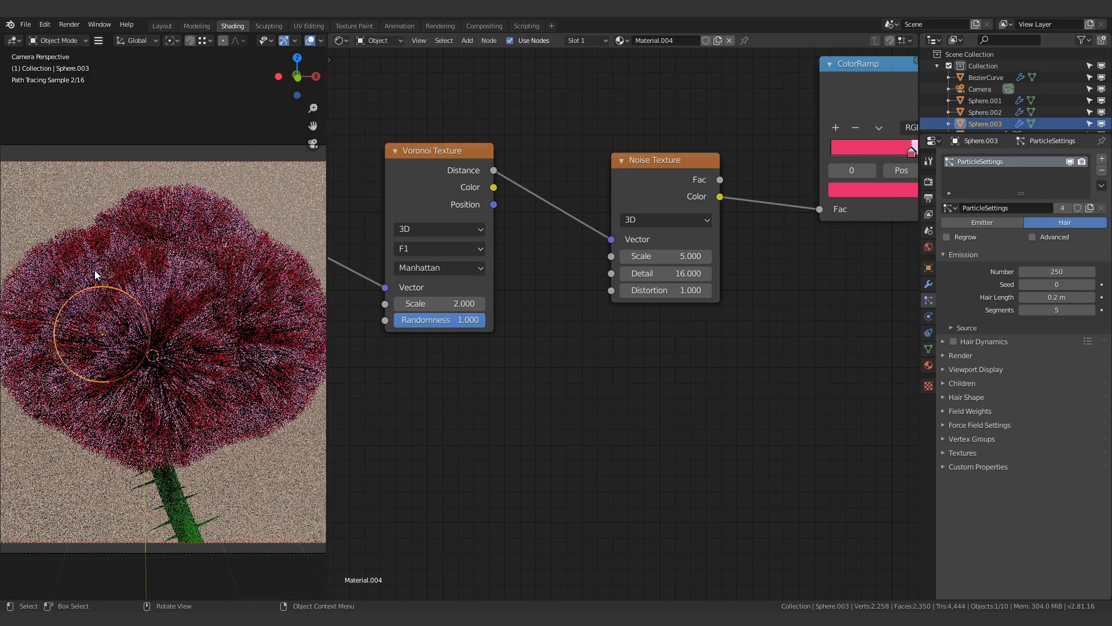
{"action": "key", "text": "r"}
{"action": "left_click", "coordinate": [162, 323]}
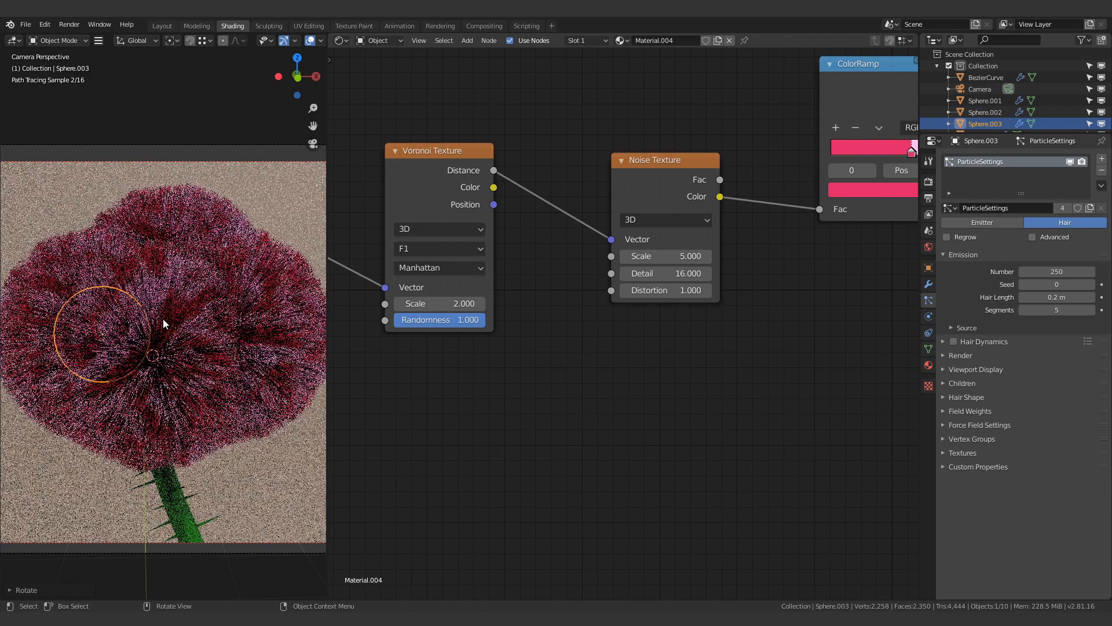
Rotate the flower's central sphere, Sphere, twice in the camera view to rearrange its petal pattern.
{"action": "middle_click_drag", "start_coordinate": [532, 394], "coordinate": [558, 454]}
{"action": "scroll", "coordinate": [558, 454], "scroll_direction": "down", "scroll_amount": 1}
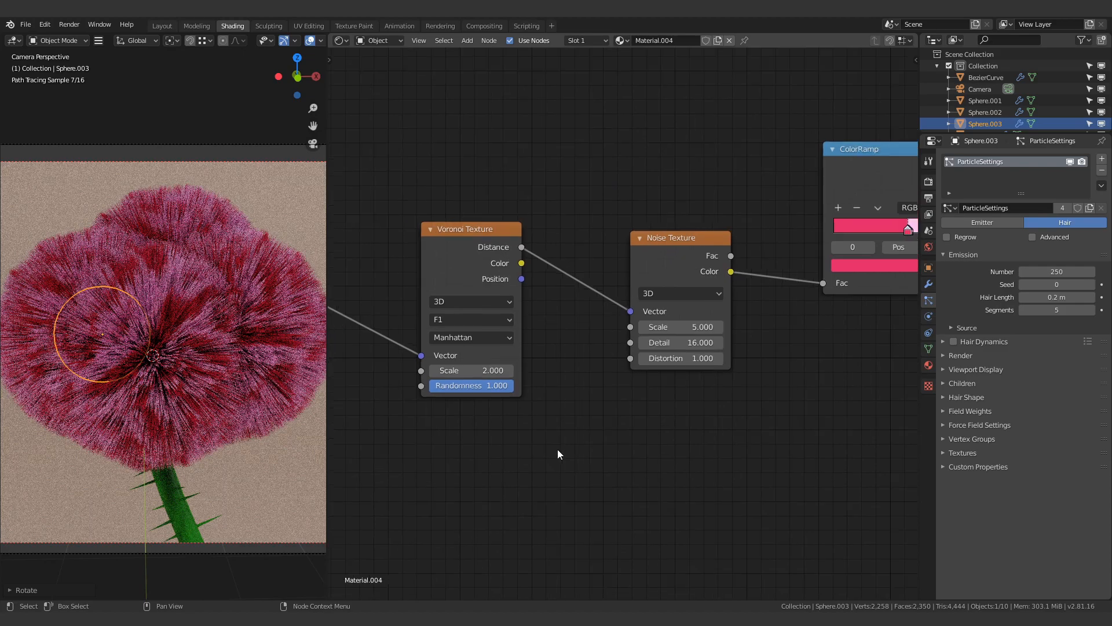
{"action": "middle_click_drag", "start_coordinate": [459, 357], "coordinate": [570, 367]}
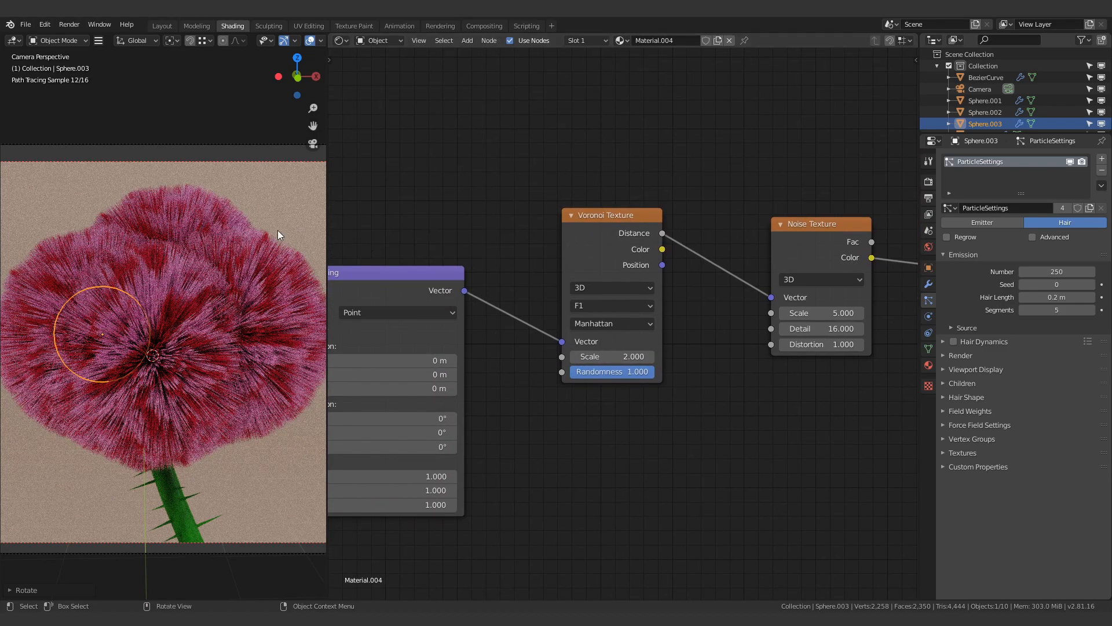
{"action": "left_click", "coordinate": [165, 359]}
{"action": "key", "text": "r"}
{"action": "left_click", "coordinate": [262, 336]}
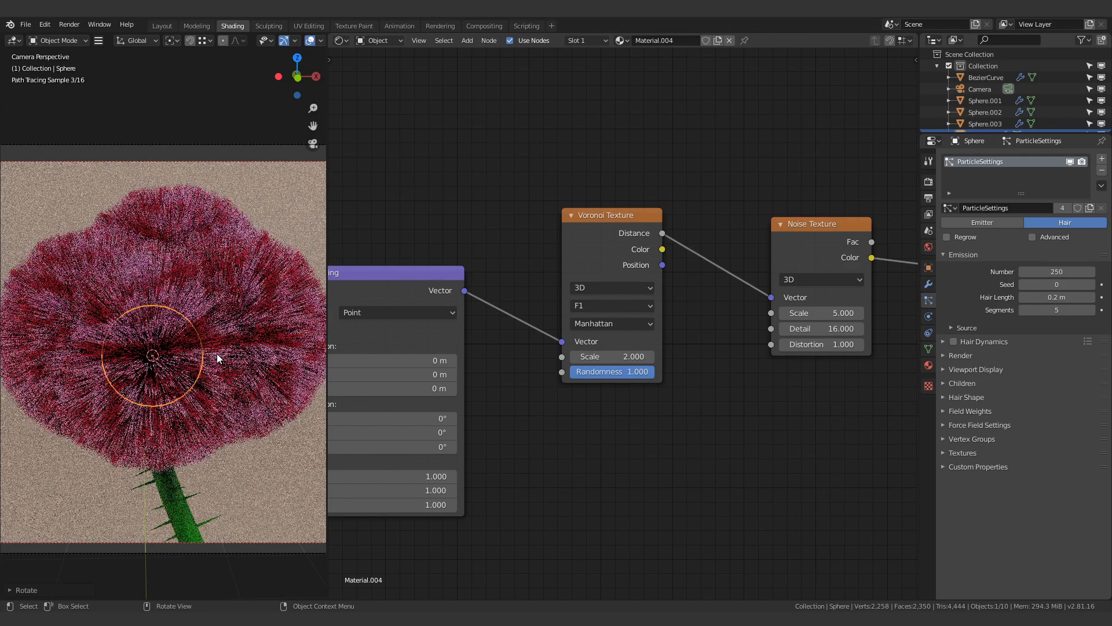
{"action": "key", "text": "r"}
{"action": "left_click", "coordinate": [195, 232]}
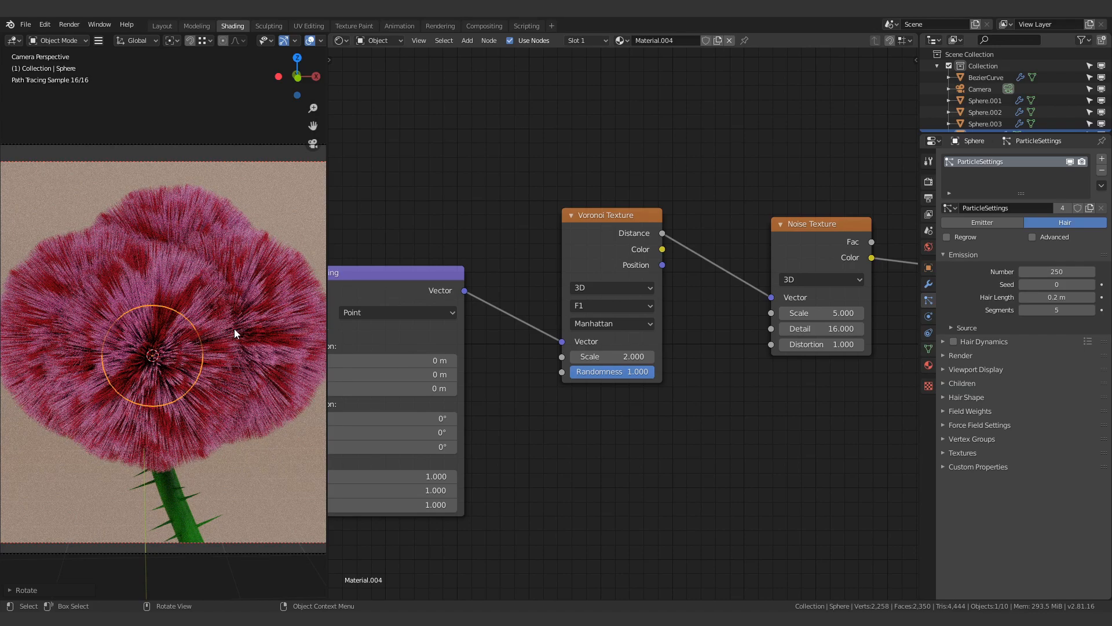
{"action": "scroll", "coordinate": [223, 344], "scroll_direction": "down", "scroll_amount": 3}
{"action": "scroll", "coordinate": [209, 359], "scroll_direction": "up", "scroll_amount": 2}
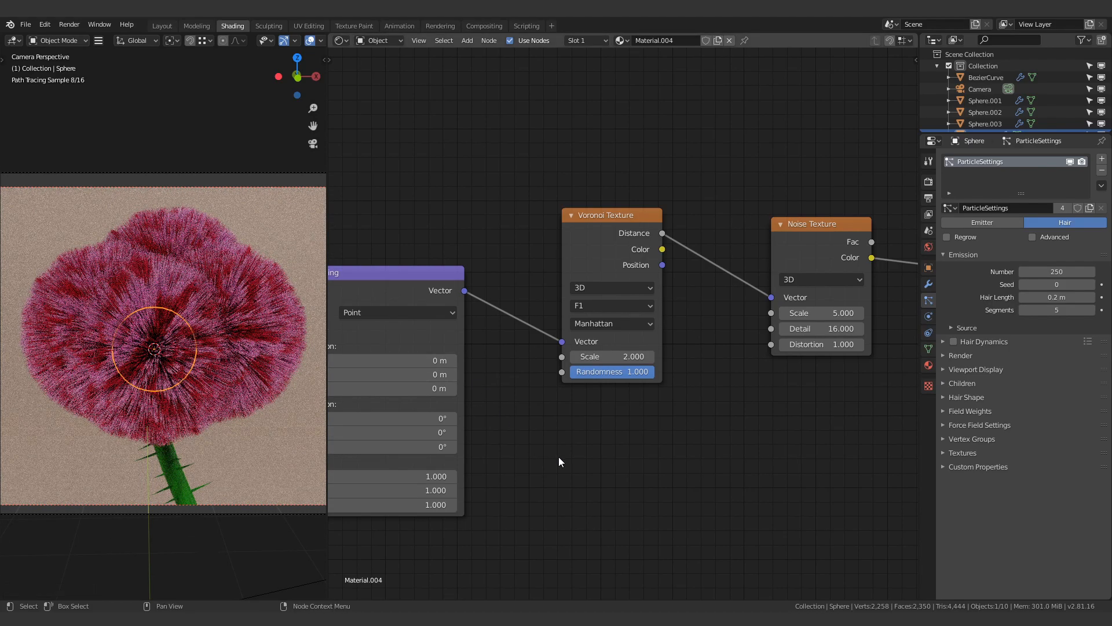
{"action": "key", "text": "Home"}
{"action": "middle_click_drag", "start_coordinate": [232, 441], "coordinate": [100, 462]}
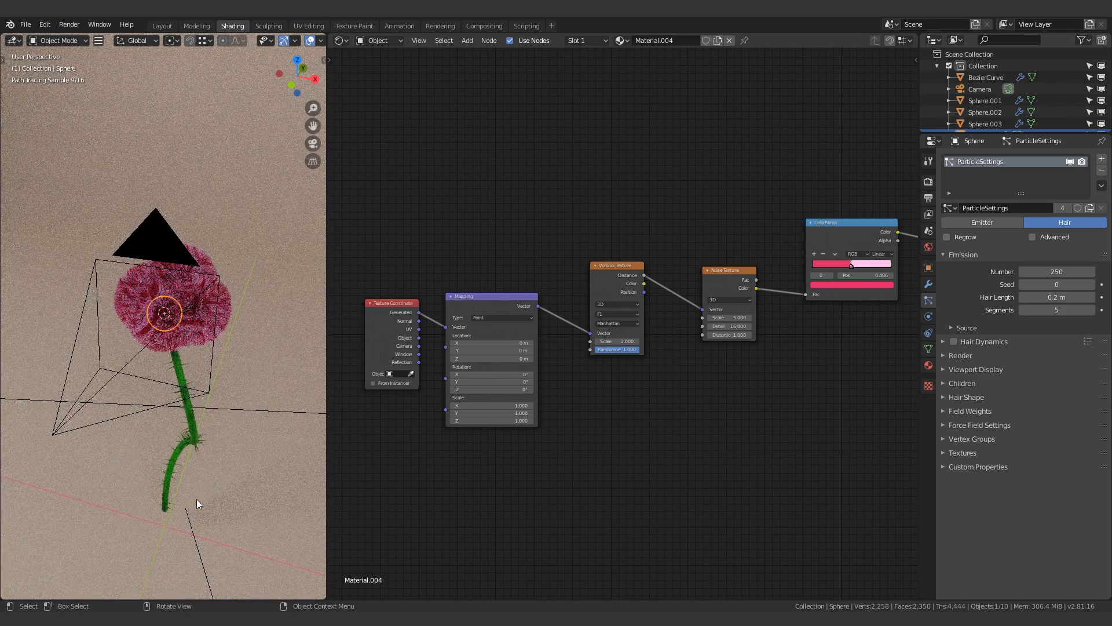